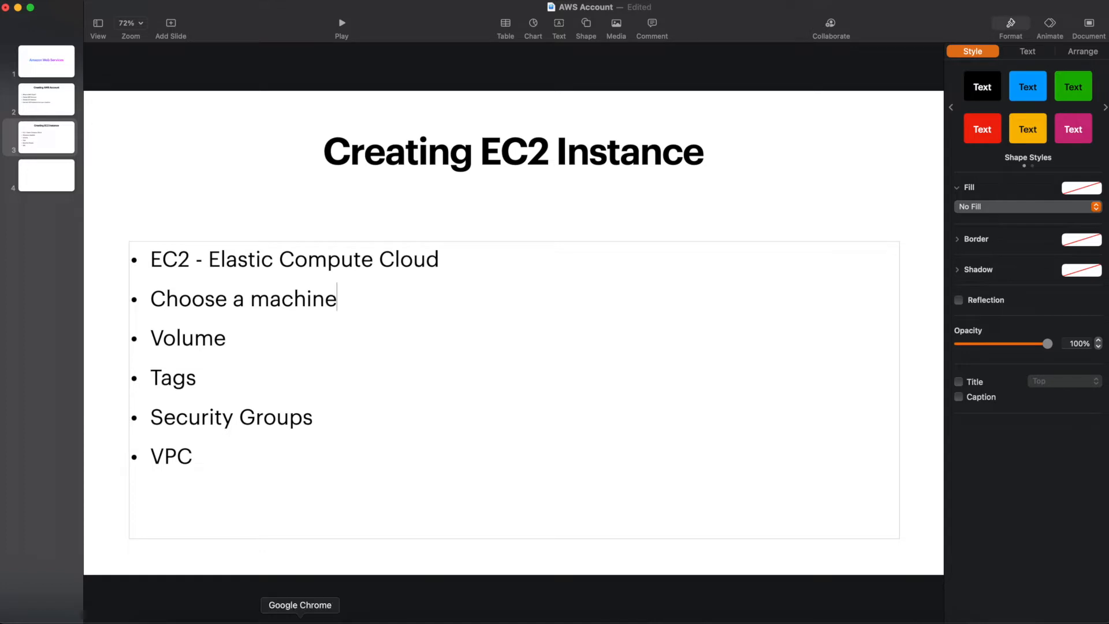
Step: Switch to Google Chrome and look over the AWS Console Home widgets, including Cost and usage, Build a solution and Explore AWS
{"action": "left_click", "coordinate": [300, 619]}
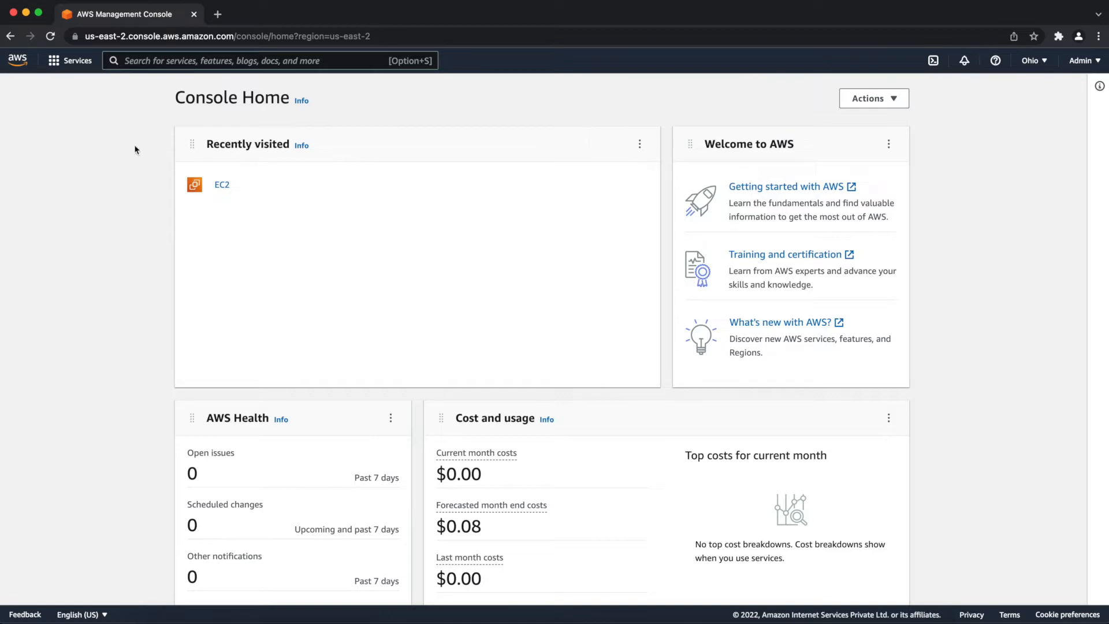
{"action": "scroll", "coordinate": [85, 441], "scroll_direction": "down", "scroll_amount": 3}
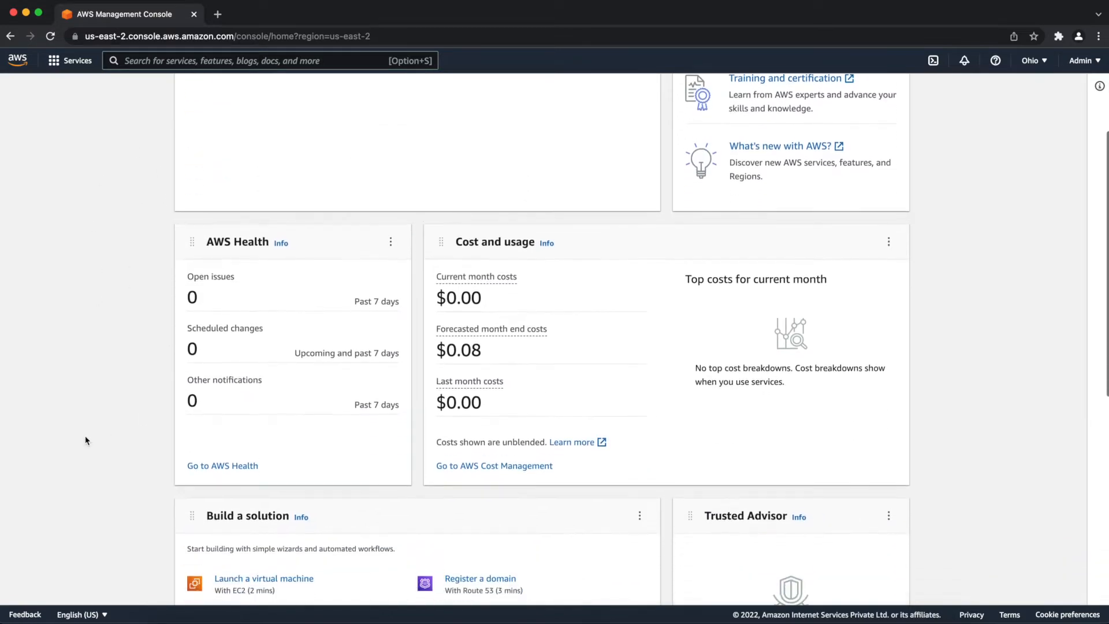
{"action": "scroll", "coordinate": [86, 440], "scroll_direction": "up", "scroll_amount": 4}
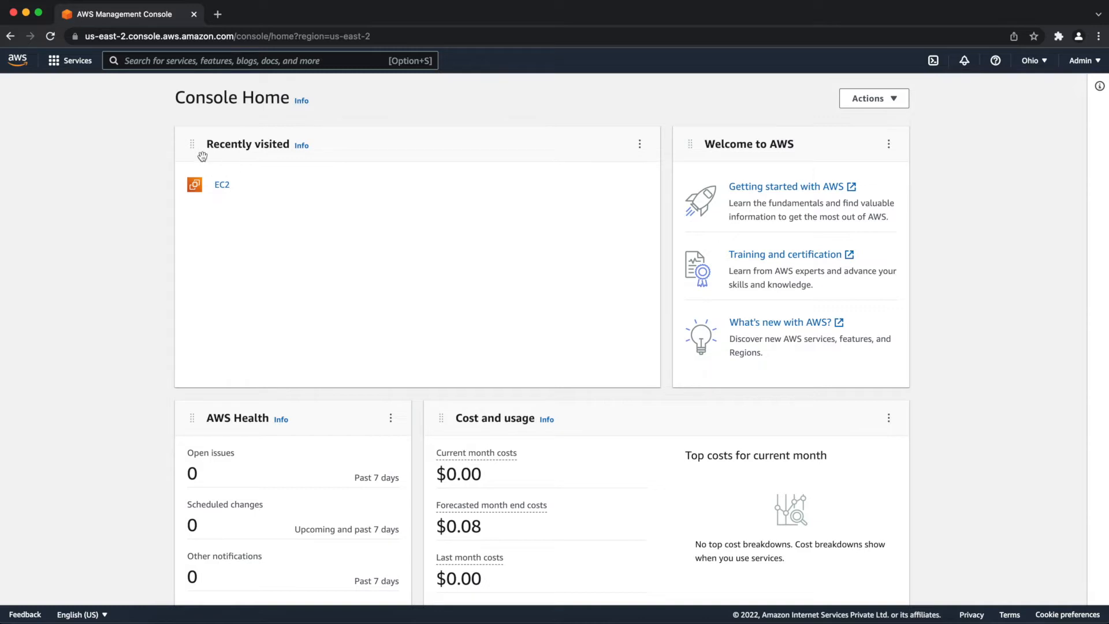
{"action": "scroll", "coordinate": [549, 378], "scroll_direction": "down", "scroll_amount": 3}
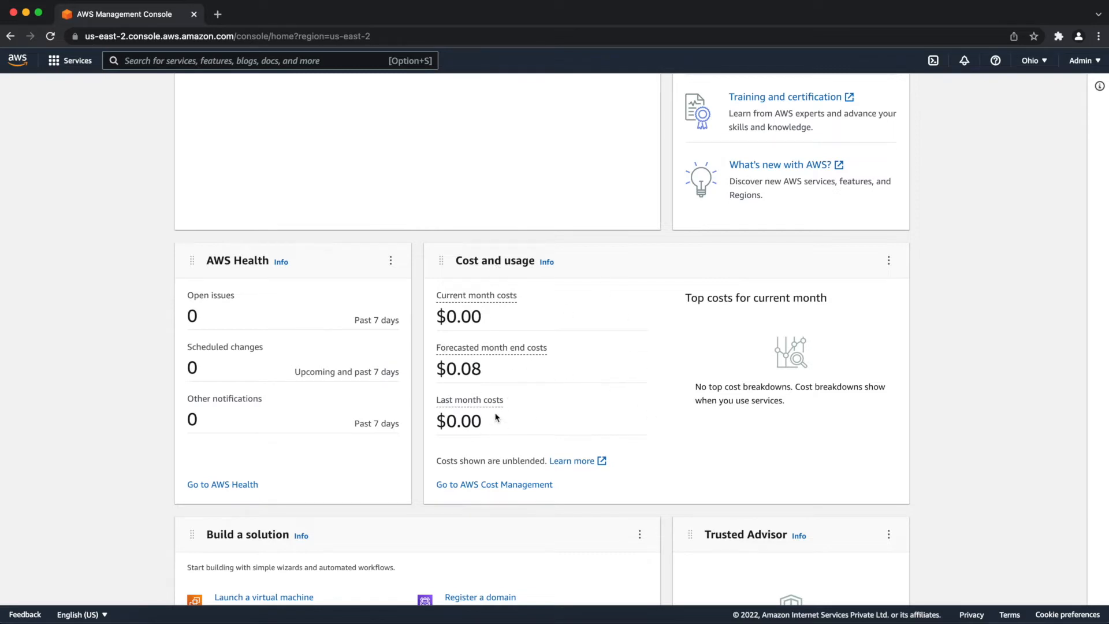
{"action": "scroll", "coordinate": [496, 417], "scroll_direction": "down", "scroll_amount": 5}
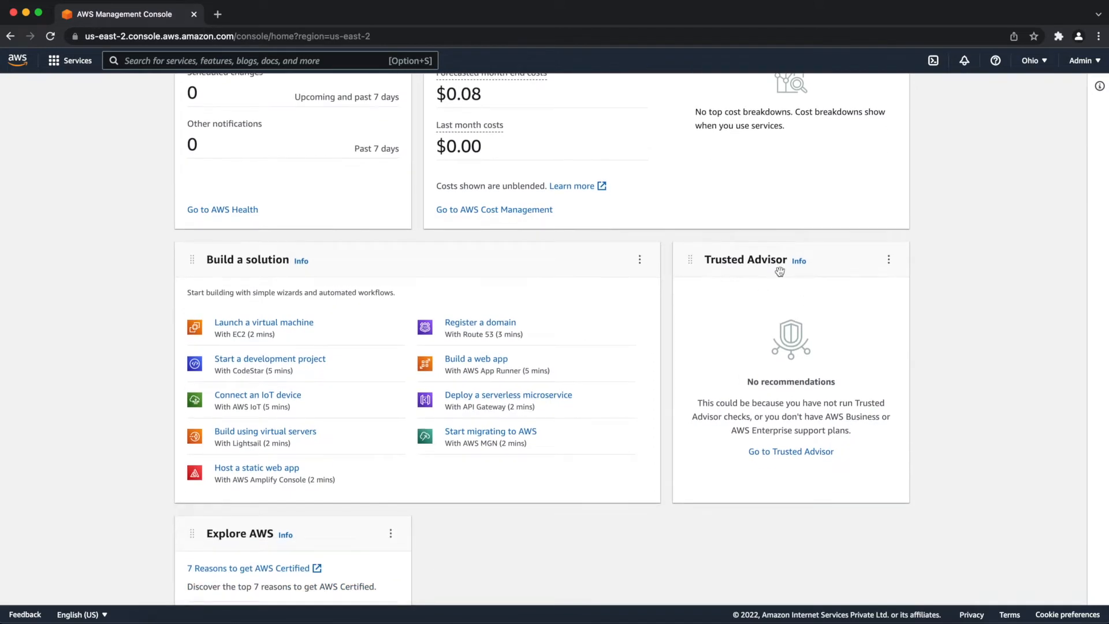
{"action": "scroll", "coordinate": [143, 419], "scroll_direction": "down", "scroll_amount": 4}
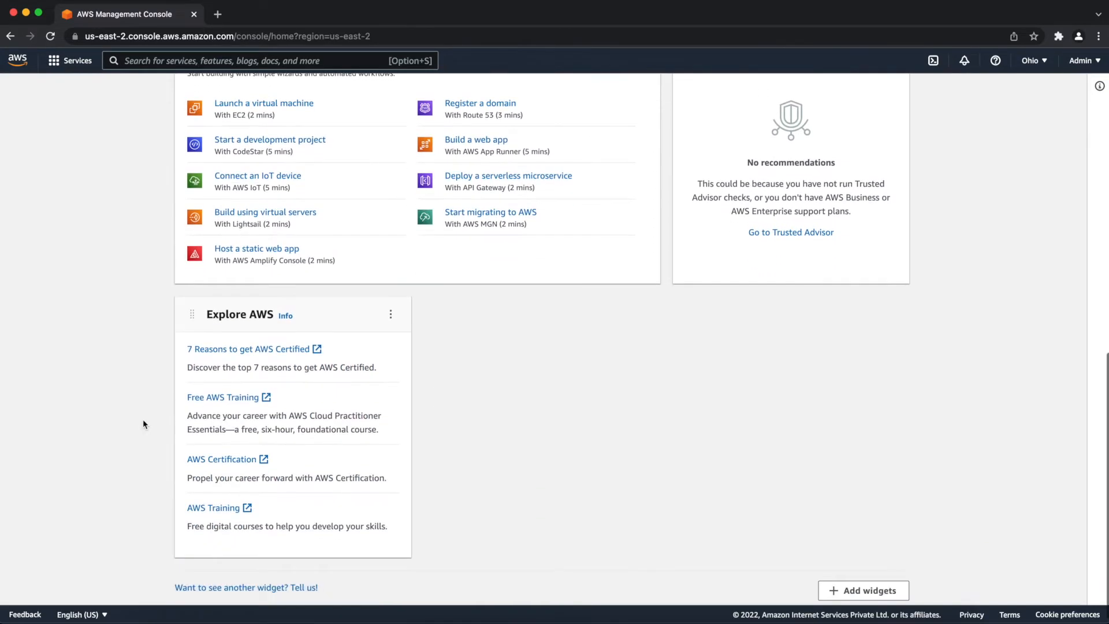
{"action": "scroll", "coordinate": [143, 424], "scroll_direction": "down", "scroll_amount": 1}
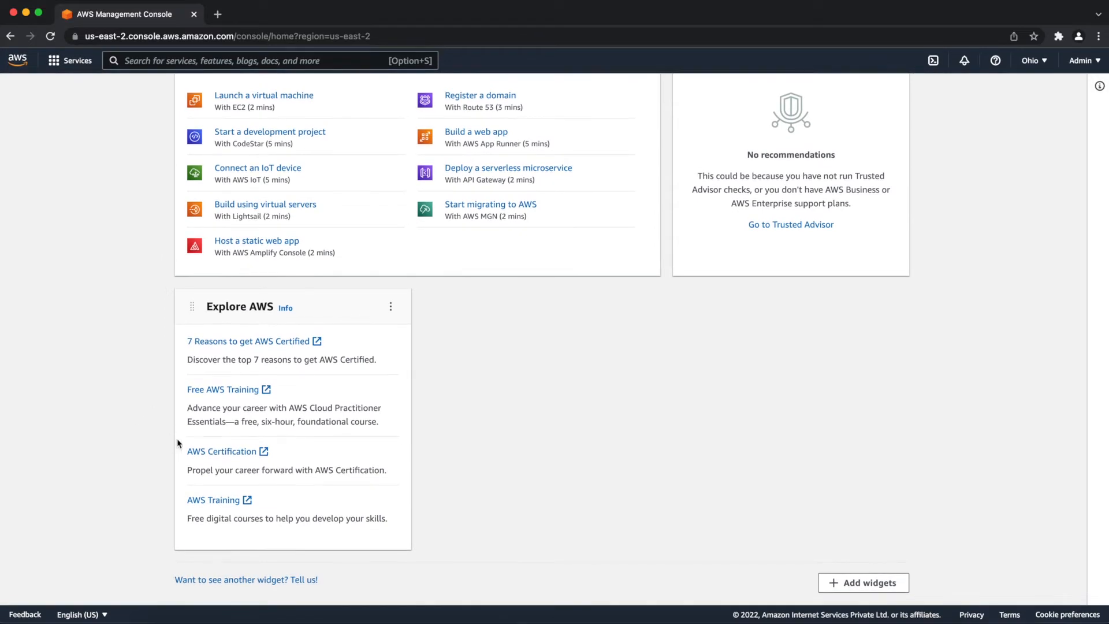
{"action": "scroll", "coordinate": [178, 443], "scroll_direction": "up", "scroll_amount": 3}
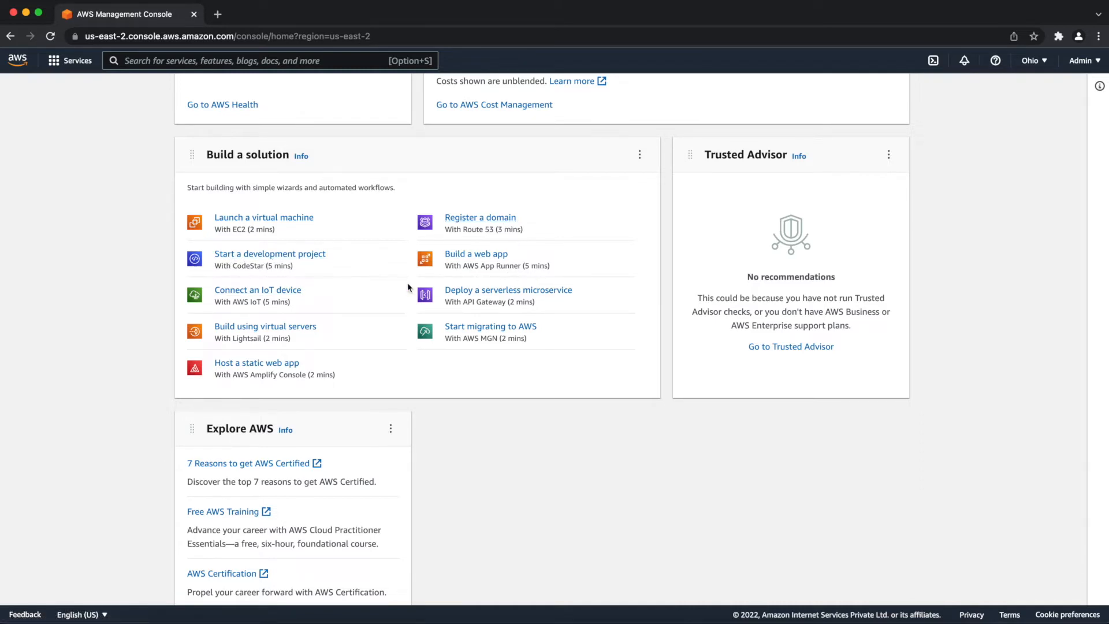
{"action": "scroll", "coordinate": [99, 261], "scroll_direction": "up", "scroll_amount": 10}
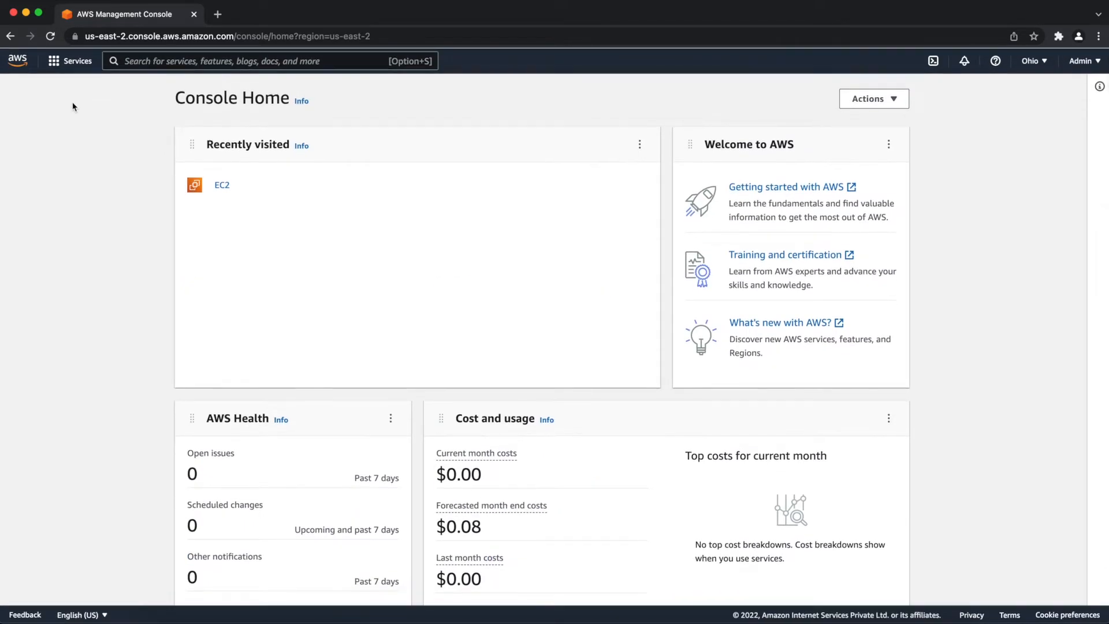
Step: Browse the list of all AWS services by category, from Analytics and Application Integration through AWS Cost Management to Compute
{"action": "left_click", "coordinate": [56, 72]}
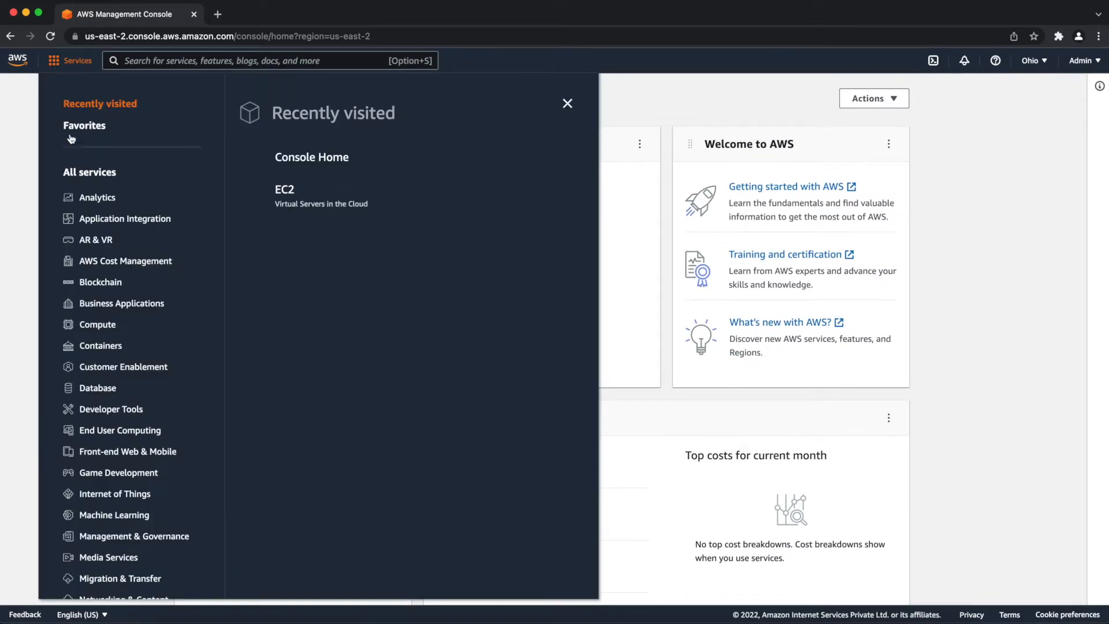
{"action": "left_click", "coordinate": [104, 202]}
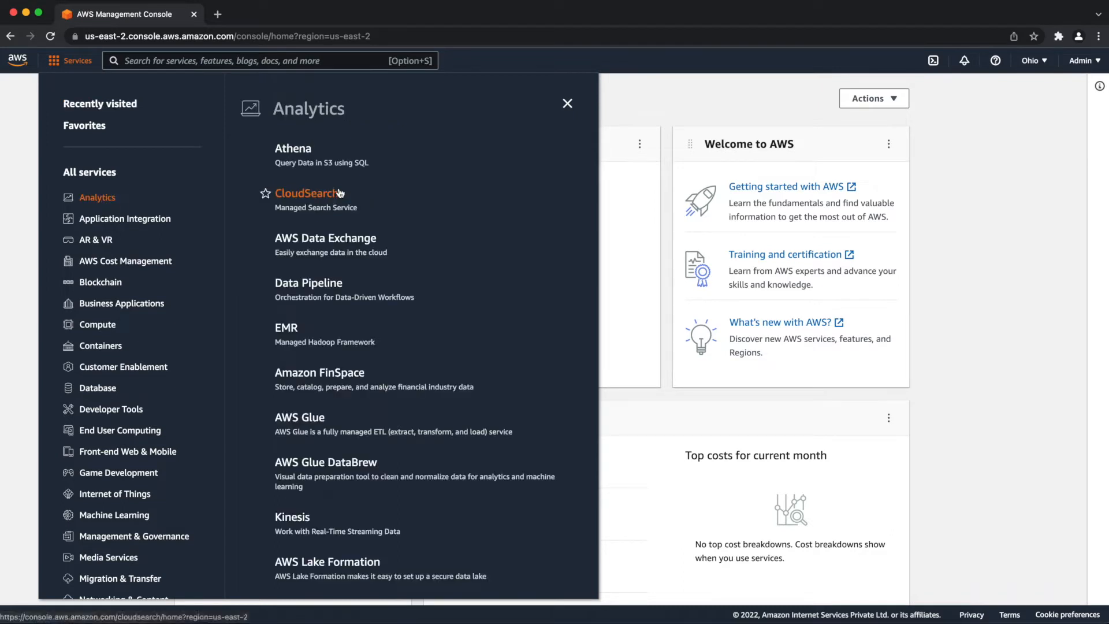
{"action": "scroll", "coordinate": [359, 243], "scroll_direction": "down", "scroll_amount": 1}
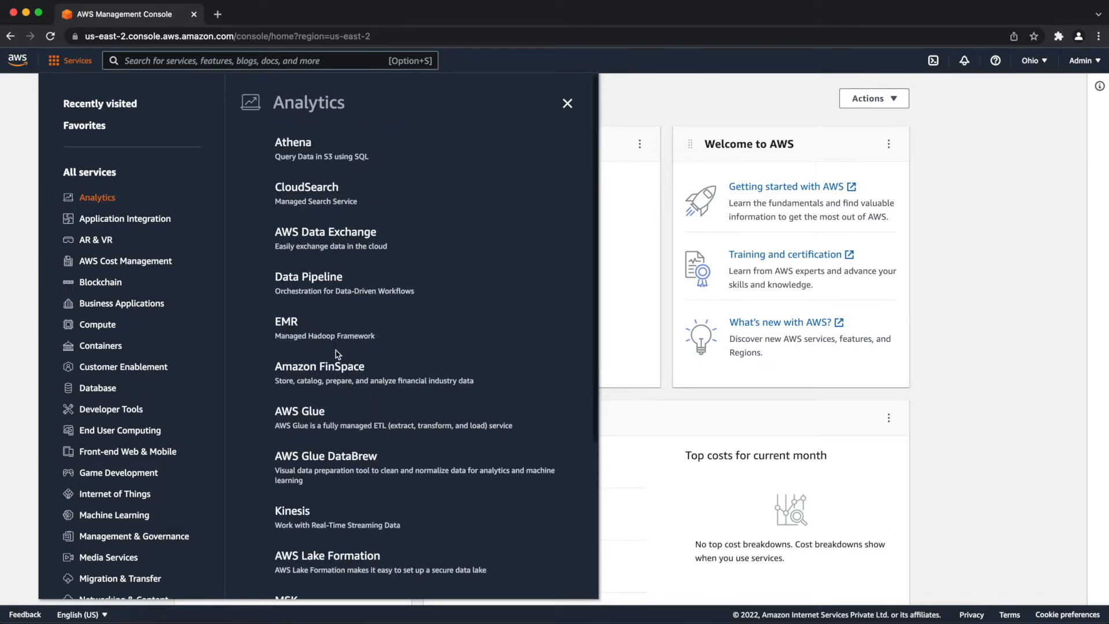
{"action": "scroll", "coordinate": [338, 186], "scroll_direction": "down", "scroll_amount": 8}
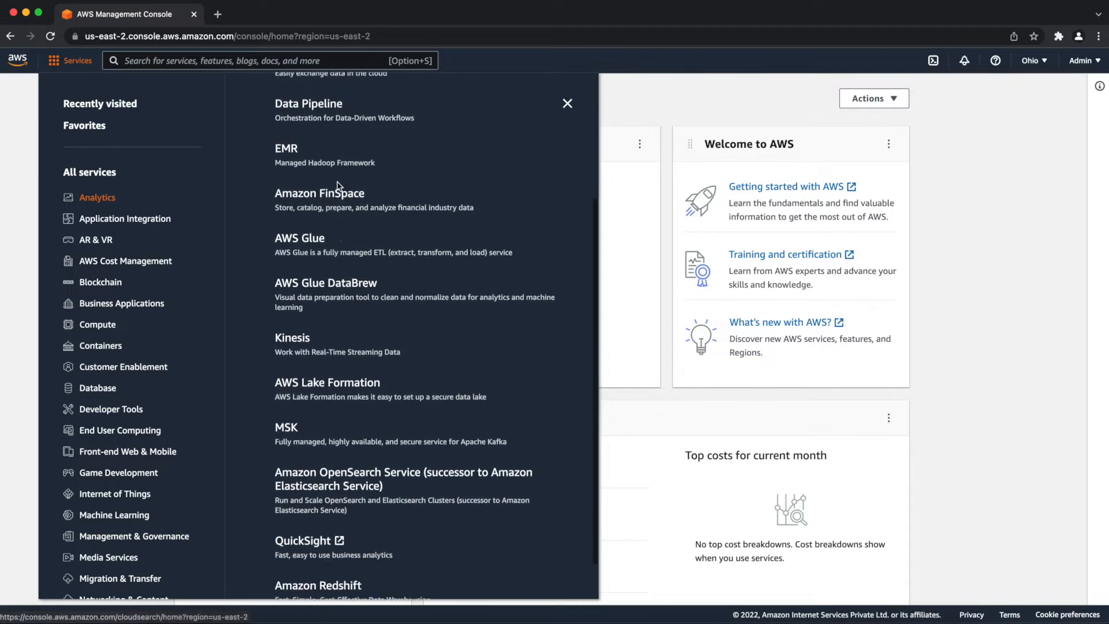
{"action": "left_click", "coordinate": [107, 220]}
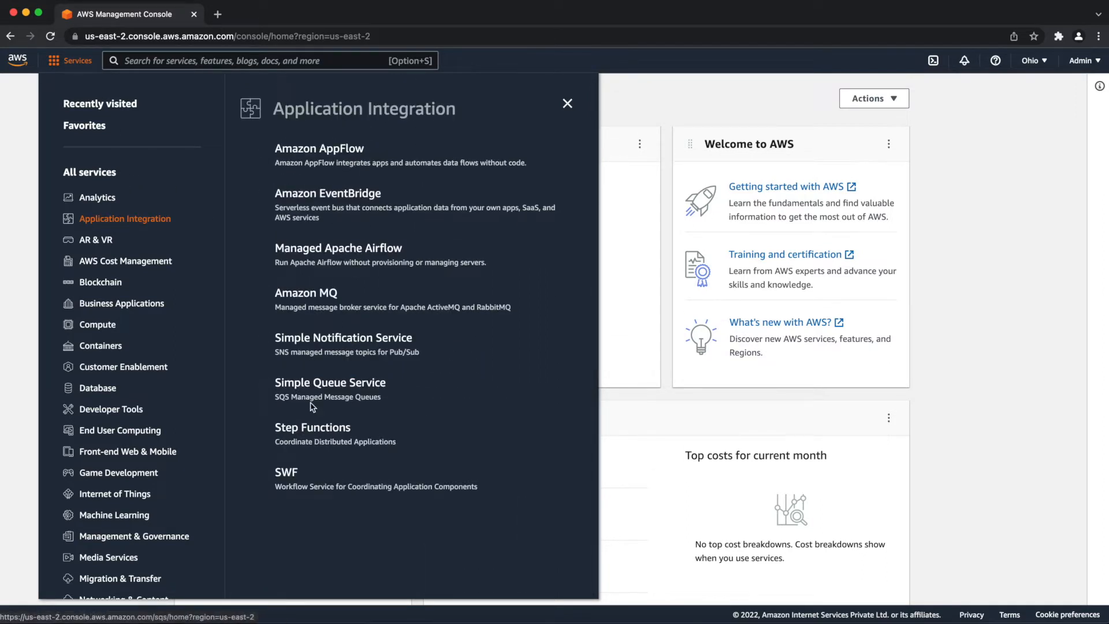
{"action": "left_click", "coordinate": [91, 243]}
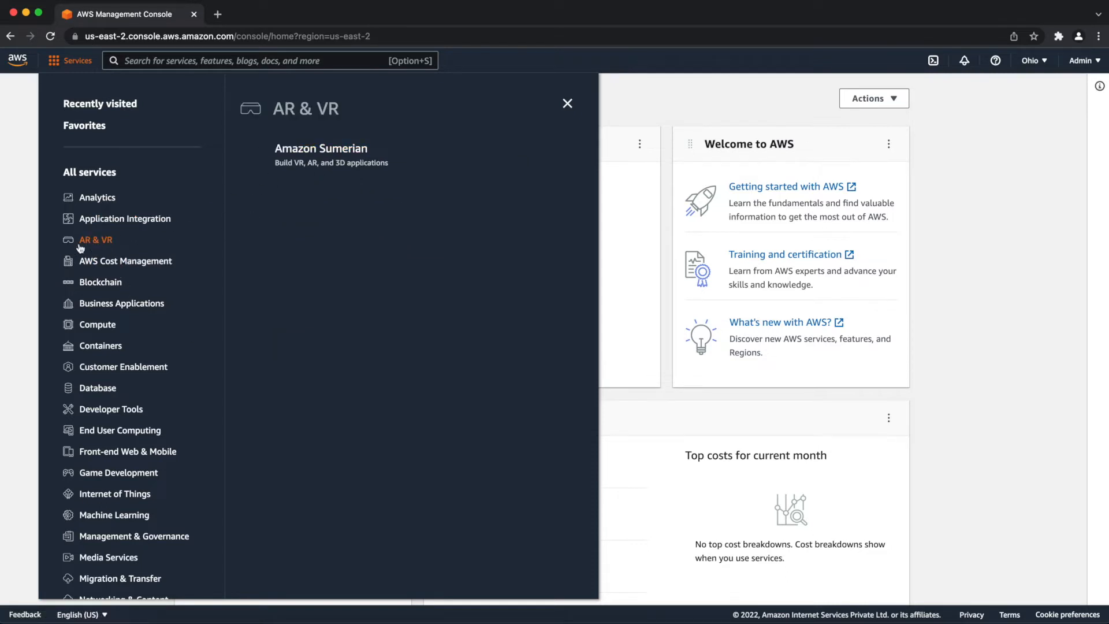
{"action": "left_click", "coordinate": [99, 265]}
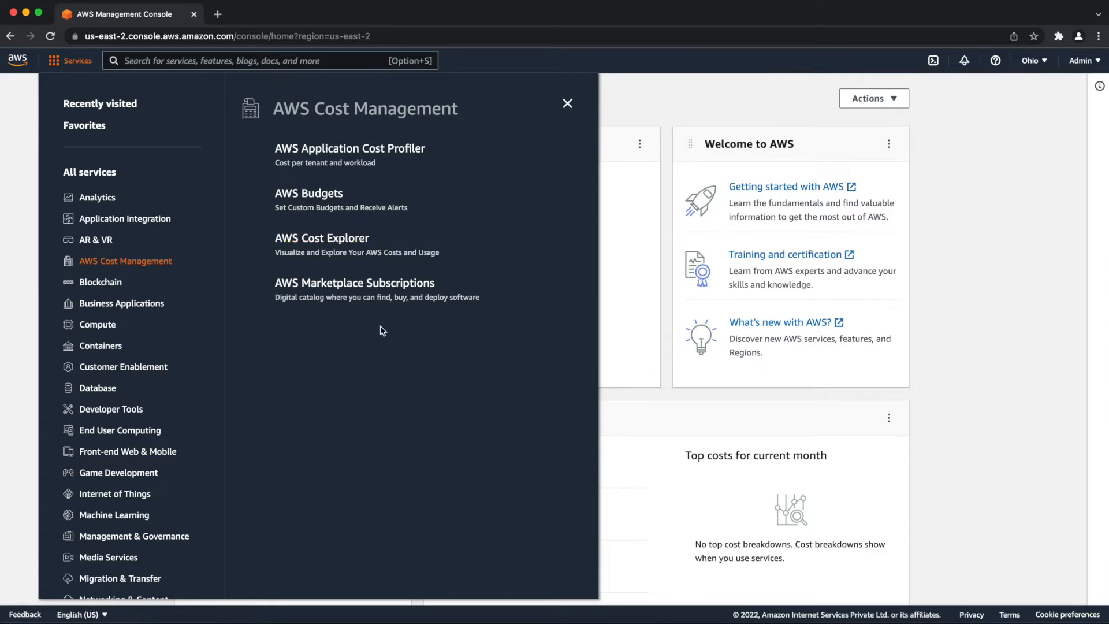
{"action": "mouse_move", "coordinate": [87, 283]}
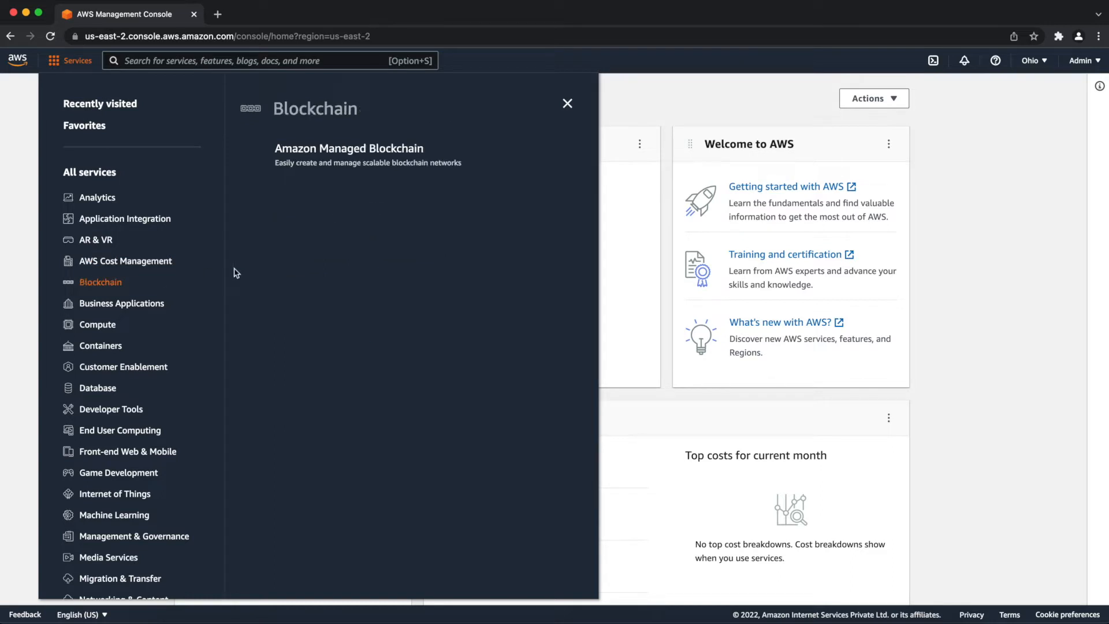
{"action": "mouse_move", "coordinate": [105, 311]}
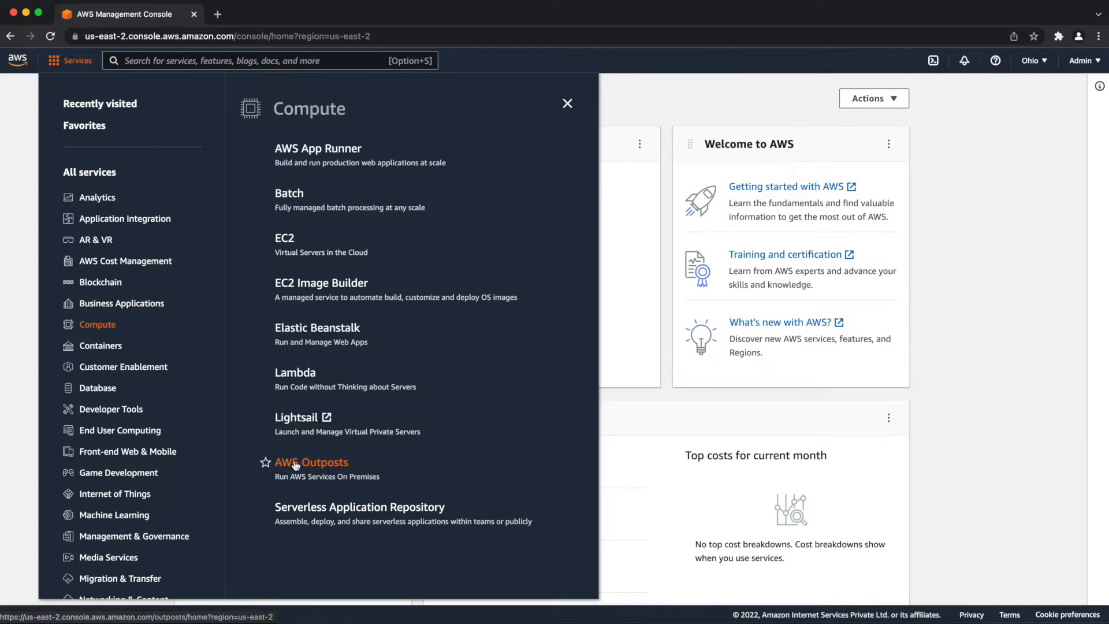
Step: Examine the services offered under Containers, Customer Enablement, Database, Internet of Things and Machine Learning
{"action": "left_click", "coordinate": [81, 346]}
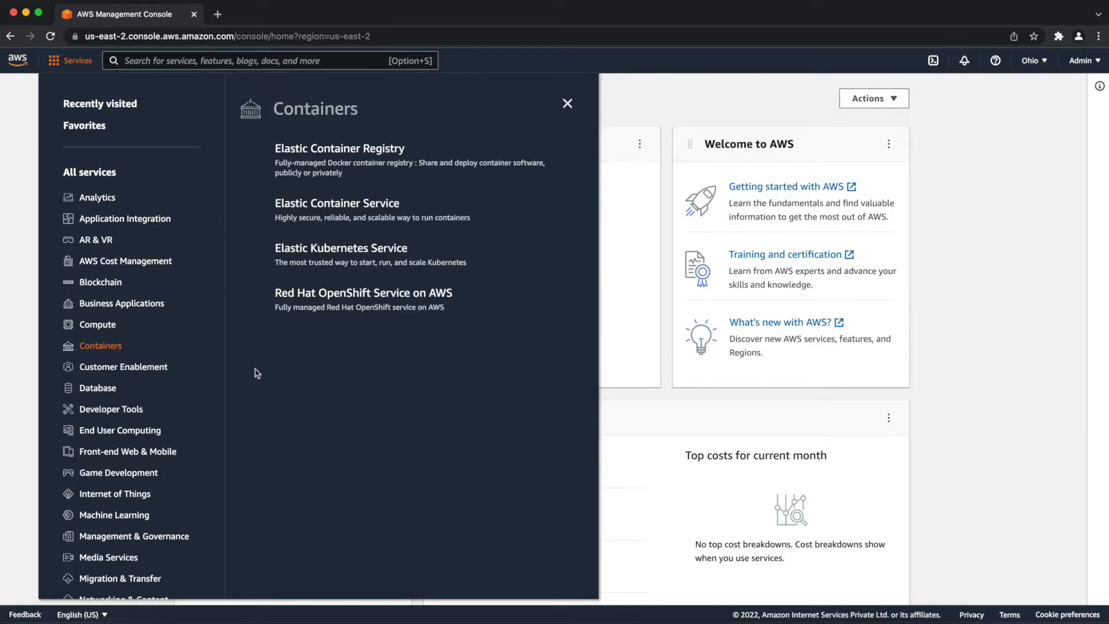
{"action": "left_click", "coordinate": [133, 367]}
{"action": "scroll", "coordinate": [117, 397], "scroll_direction": "down", "scroll_amount": 3}
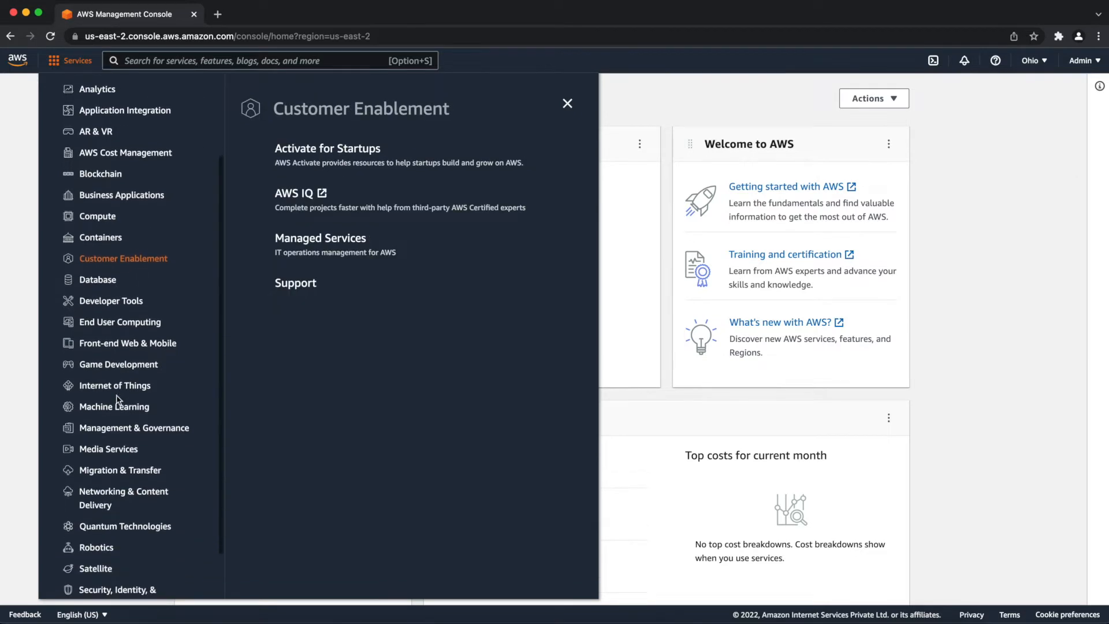
{"action": "scroll", "coordinate": [117, 400], "scroll_direction": "down", "scroll_amount": 1}
{"action": "left_click", "coordinate": [98, 239]}
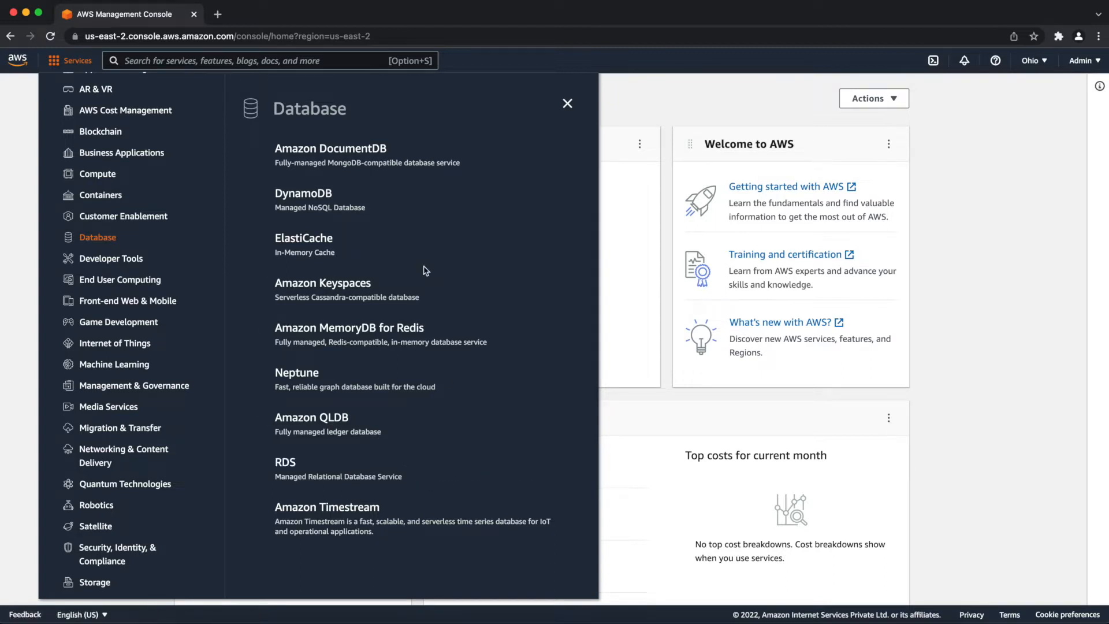
{"action": "scroll", "coordinate": [127, 358], "scroll_direction": "down", "scroll_amount": 1}
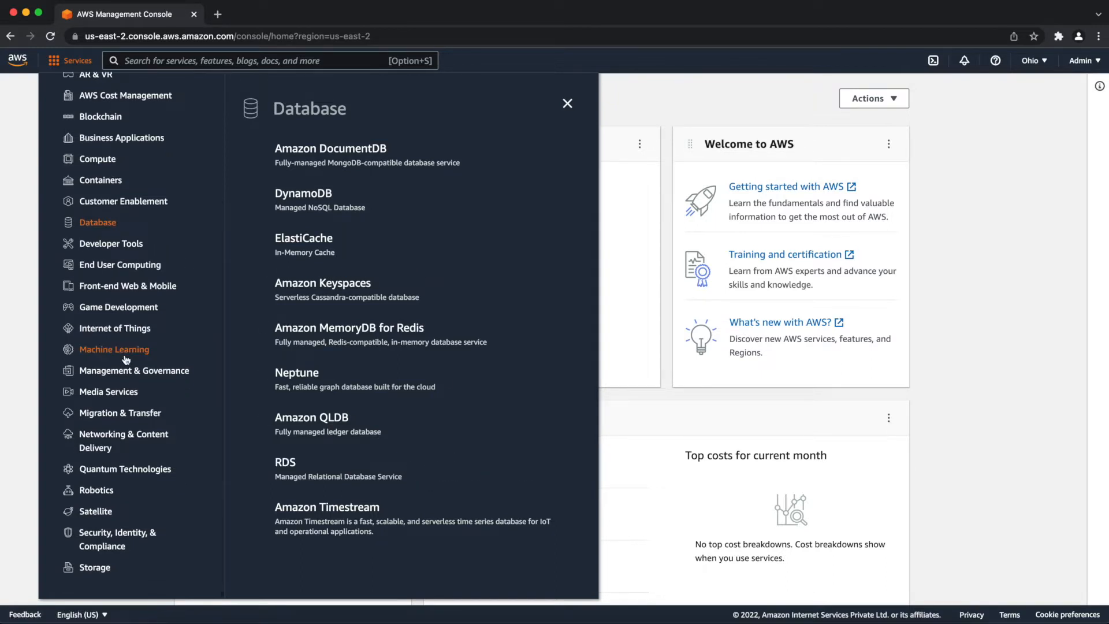
{"action": "left_click", "coordinate": [124, 329]}
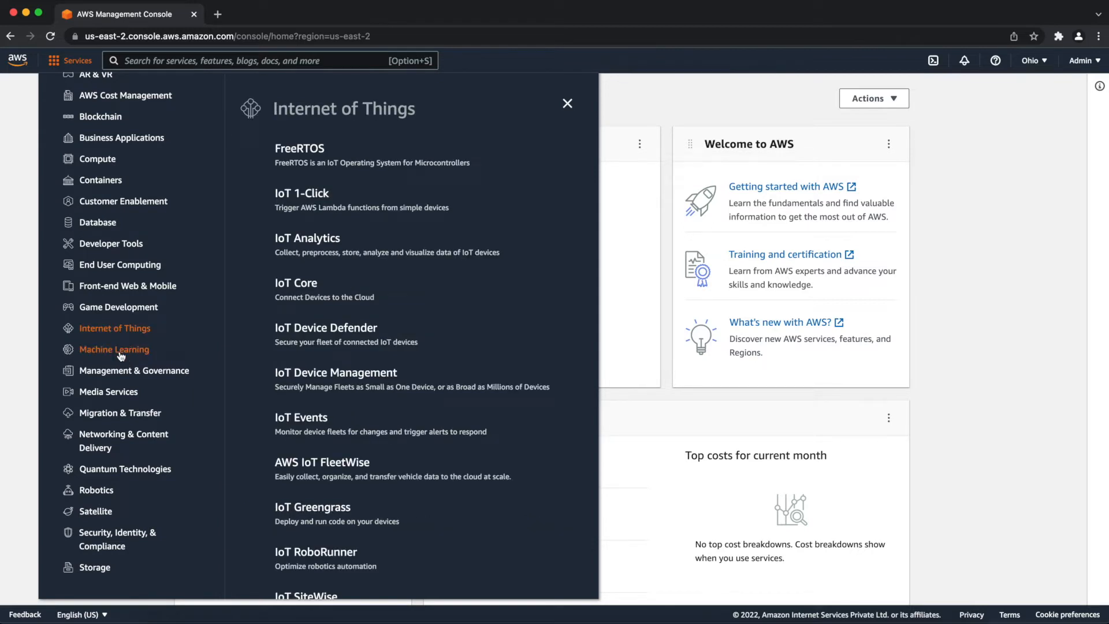
{"action": "left_click", "coordinate": [124, 350]}
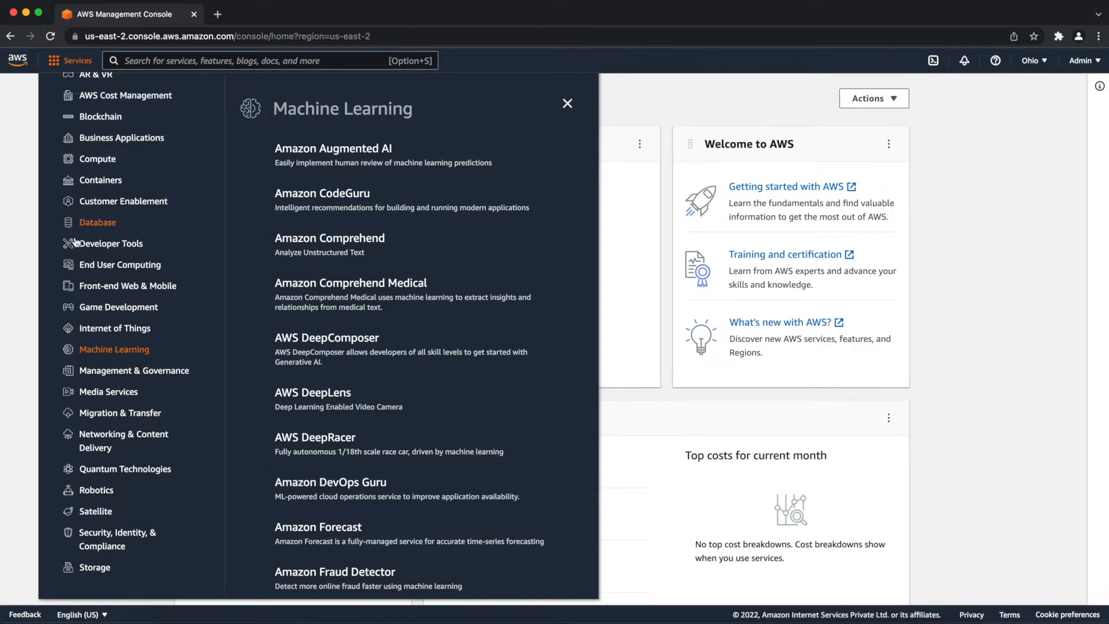
Step: Open EC2 from the Compute services and remove the running-state filter from its instances list
{"action": "scroll", "coordinate": [68, 254], "scroll_direction": "up", "scroll_amount": 3}
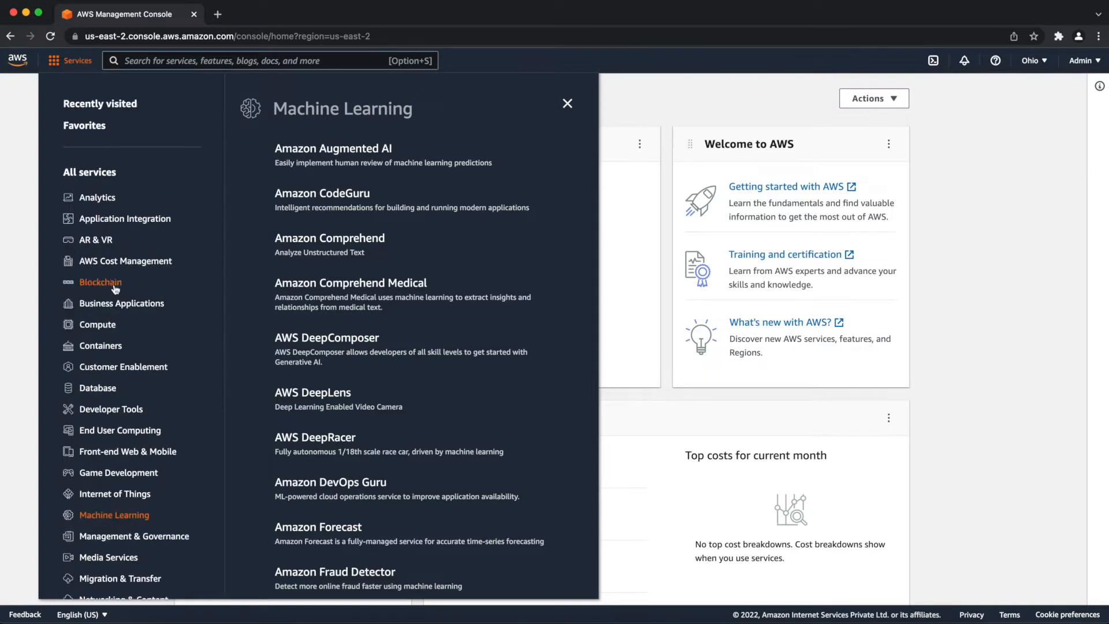
{"action": "left_click", "coordinate": [98, 334]}
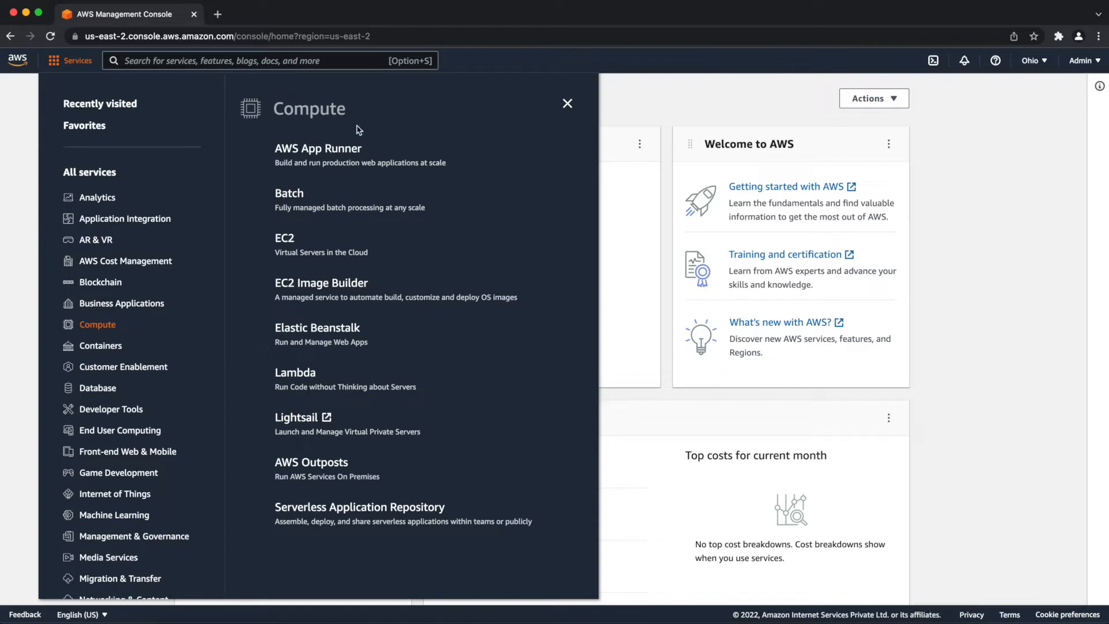
{"action": "left_click", "coordinate": [286, 247]}
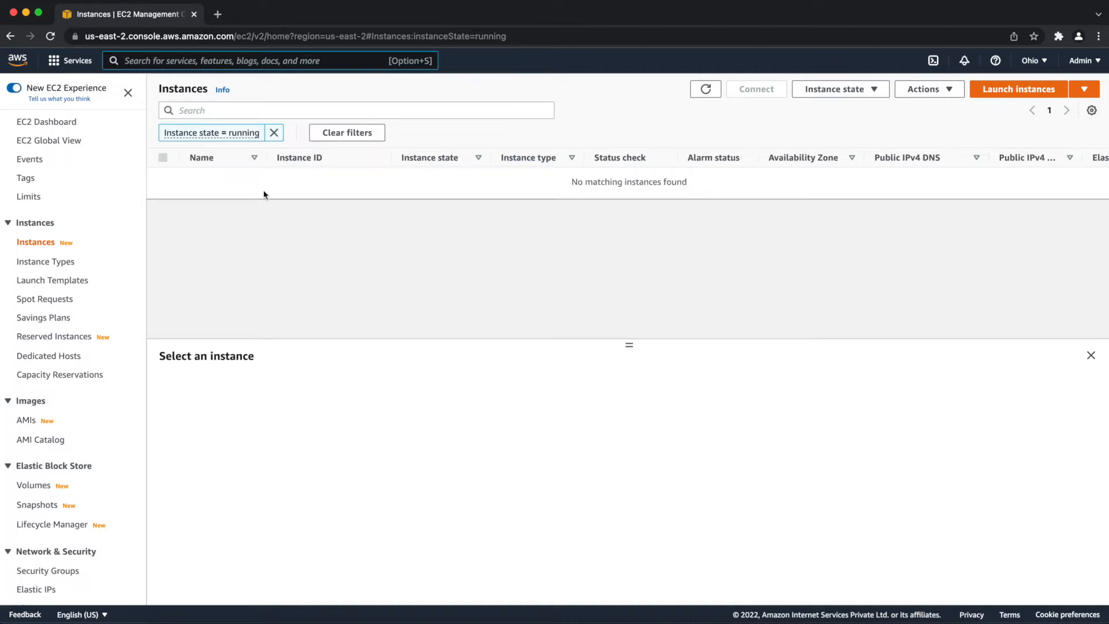
{"action": "left_click", "coordinate": [274, 132]}
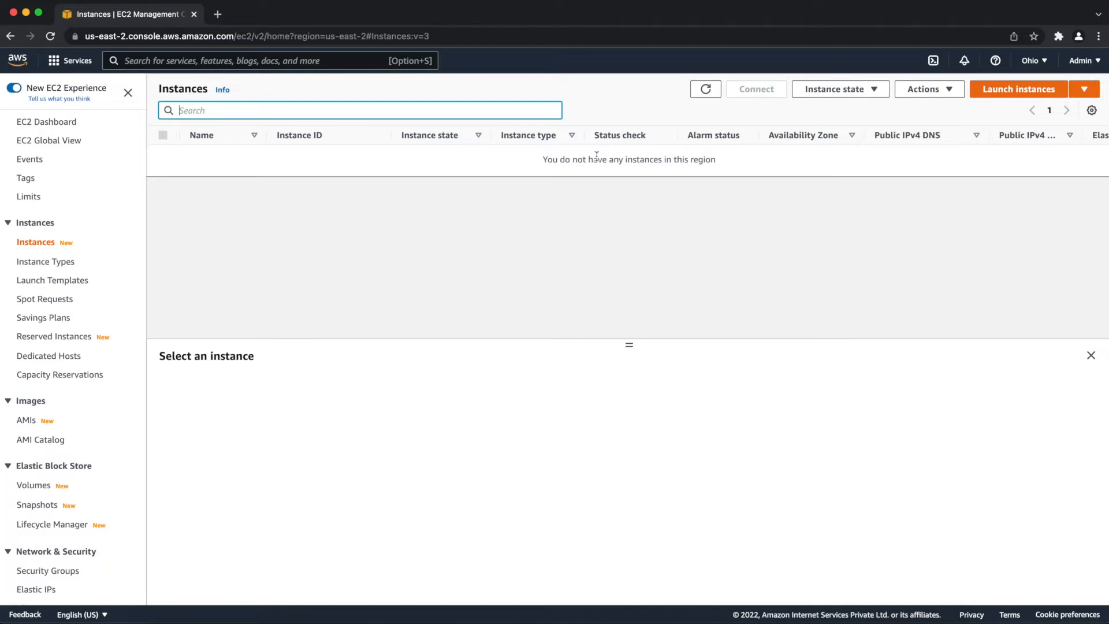
{"action": "left_click", "coordinate": [705, 162]}
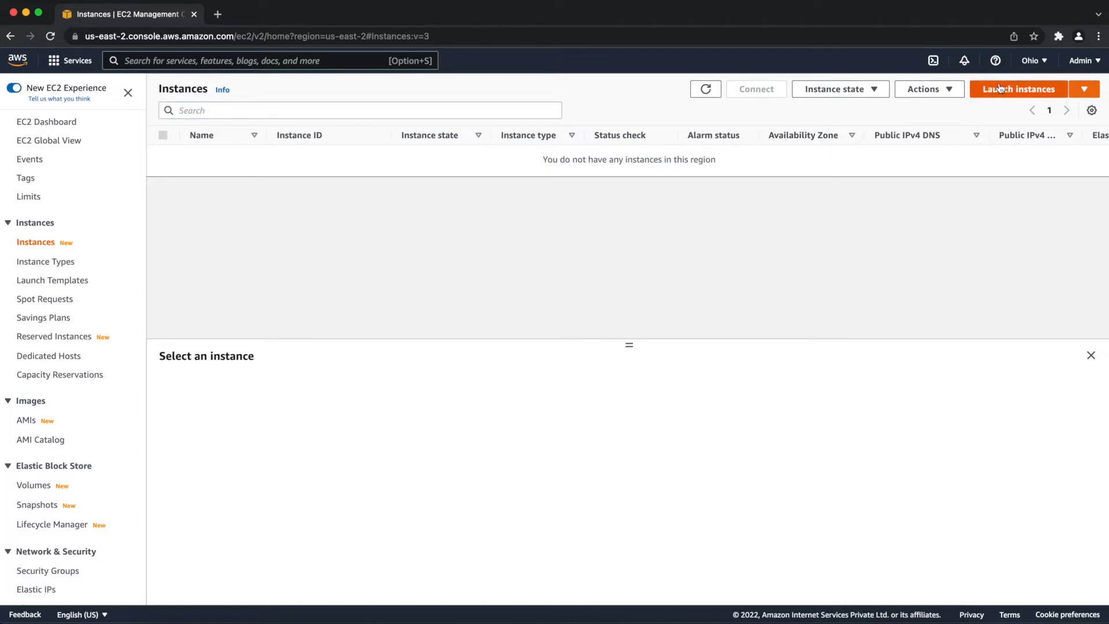
Step: Look through the available AWS regions and start the wizard for launching a new EC2 instance
{"action": "left_click", "coordinate": [1035, 64]}
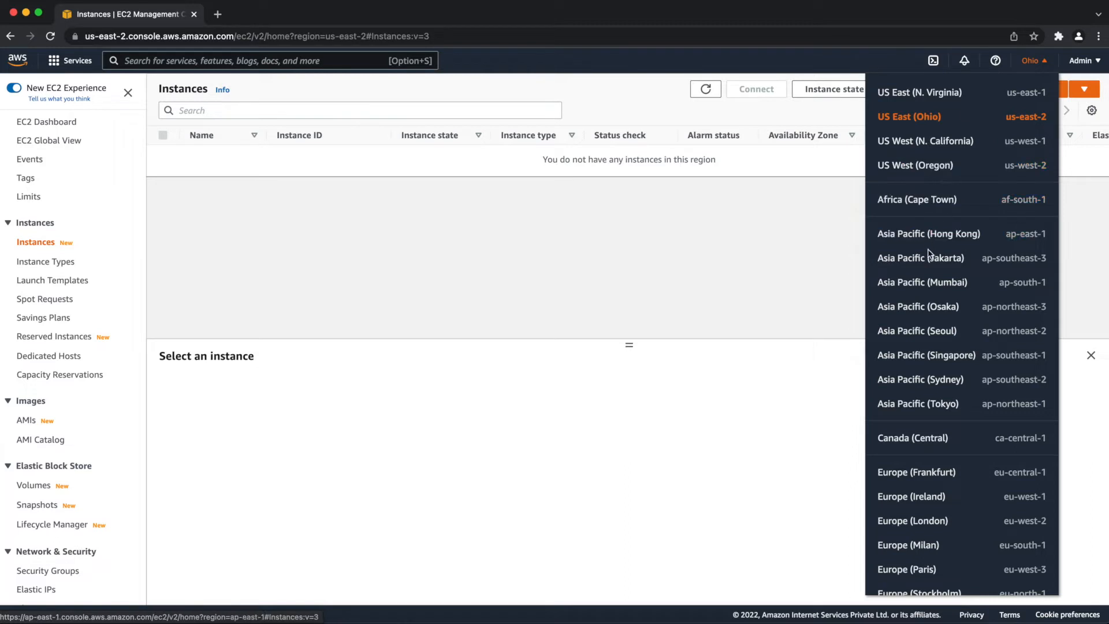
{"action": "scroll", "coordinate": [932, 261], "scroll_direction": "down", "scroll_amount": 3}
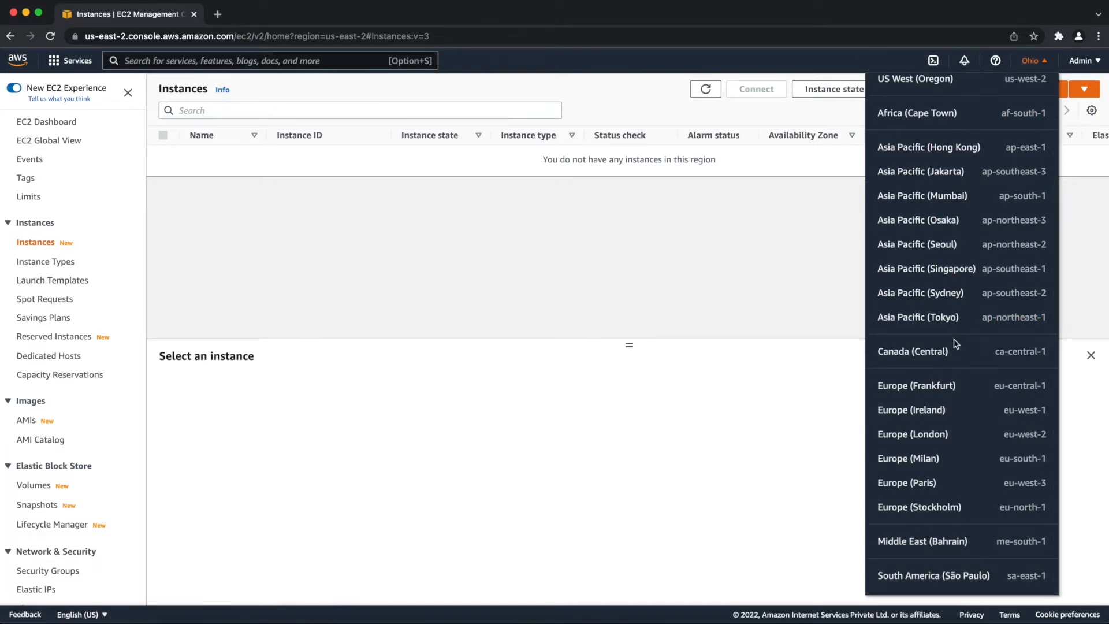
{"action": "scroll", "coordinate": [976, 550], "scroll_direction": "up", "scroll_amount": 3}
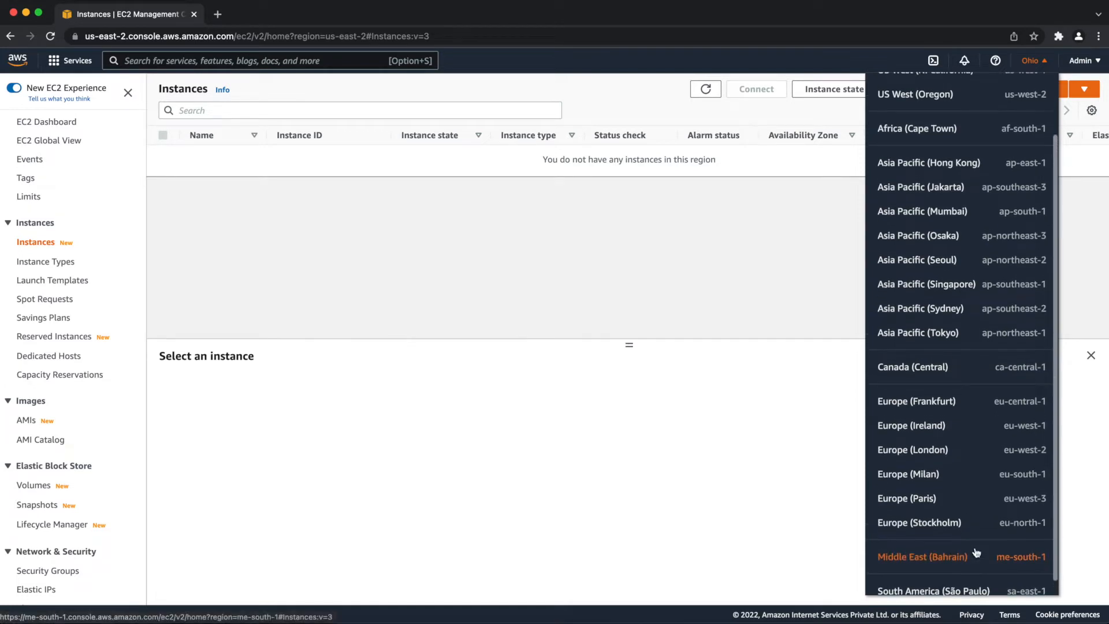
{"action": "scroll", "coordinate": [955, 309], "scroll_direction": "up", "scroll_amount": 1}
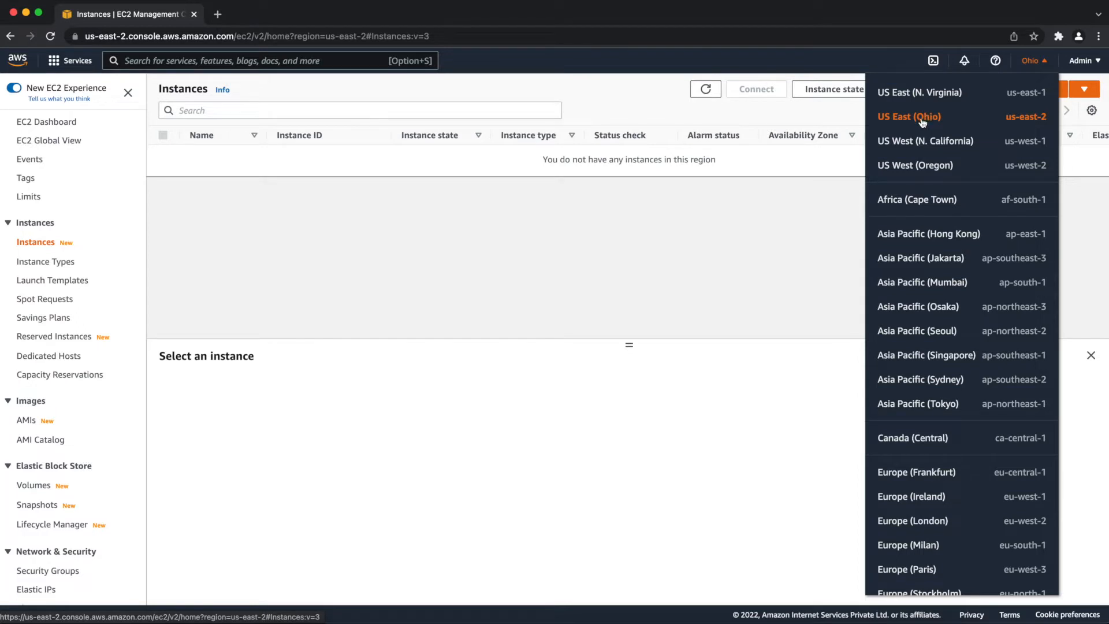
{"action": "left_click", "coordinate": [795, 242]}
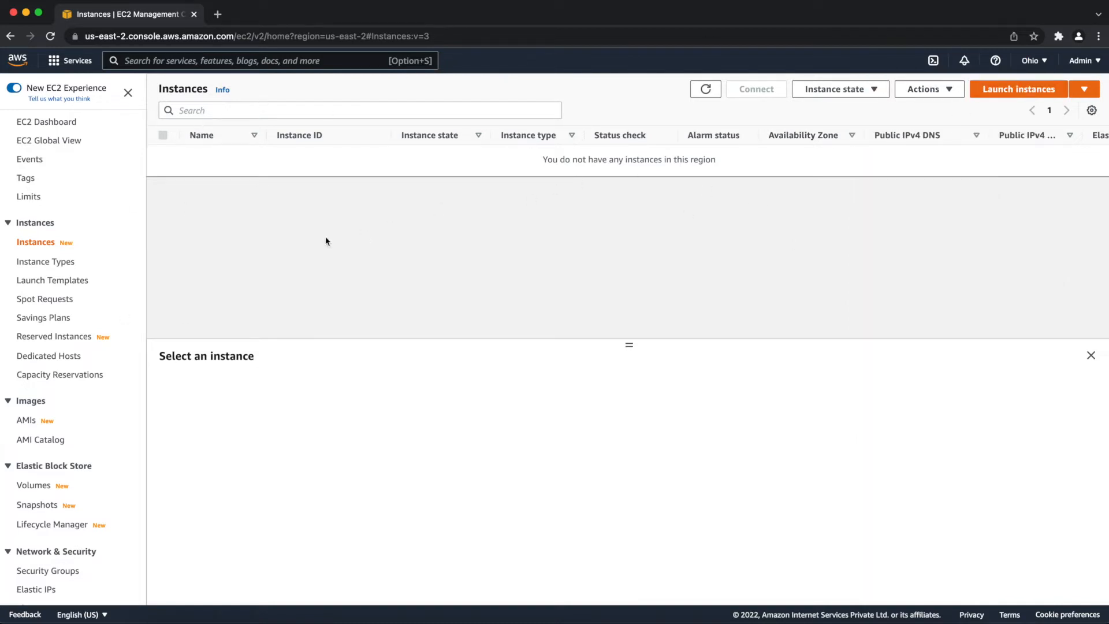
{"action": "left_click", "coordinate": [1016, 90]}
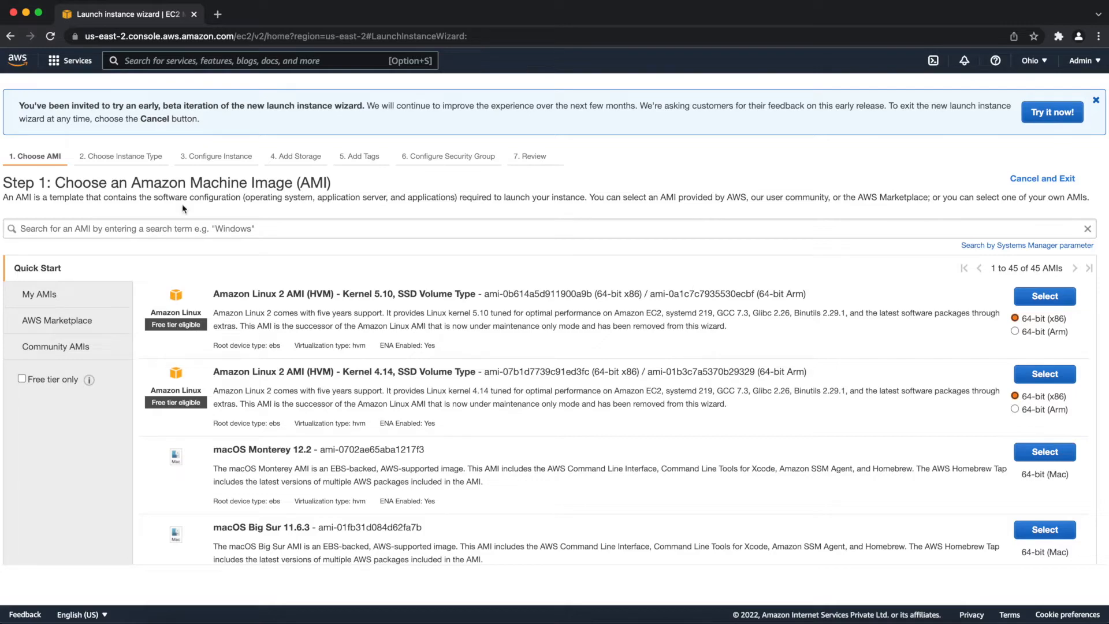
Step: Look through the Quick Start AMIs, including the Amazon Linux 2, macOS, Red Hat and Windows Server images
{"action": "scroll", "coordinate": [379, 309], "scroll_direction": "down", "scroll_amount": 20}
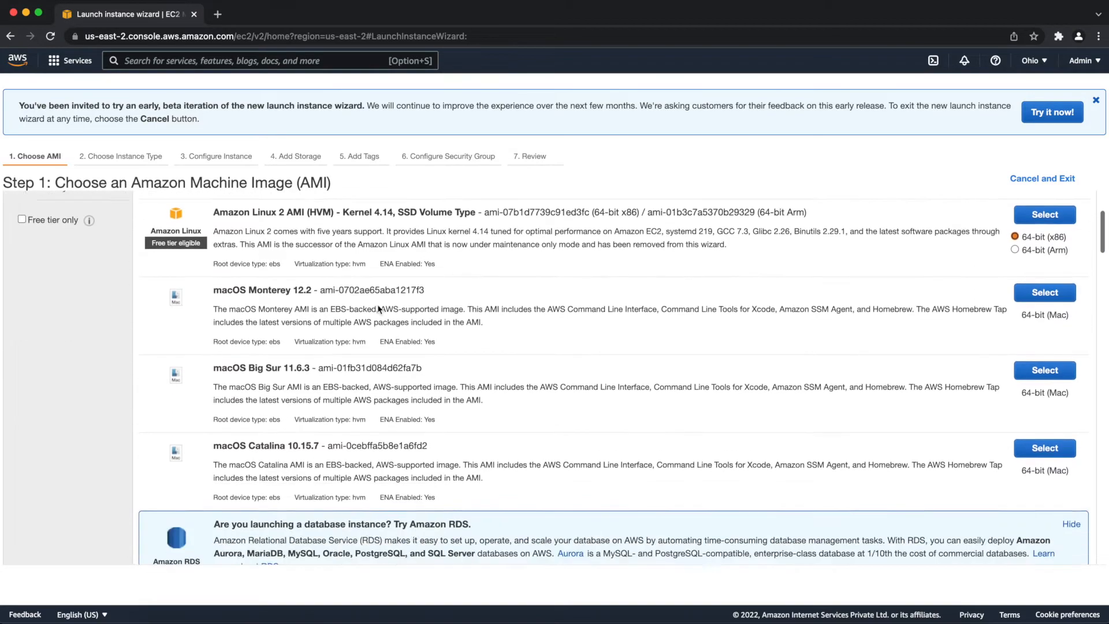
{"action": "scroll", "coordinate": [378, 308], "scroll_direction": "down", "scroll_amount": 10}
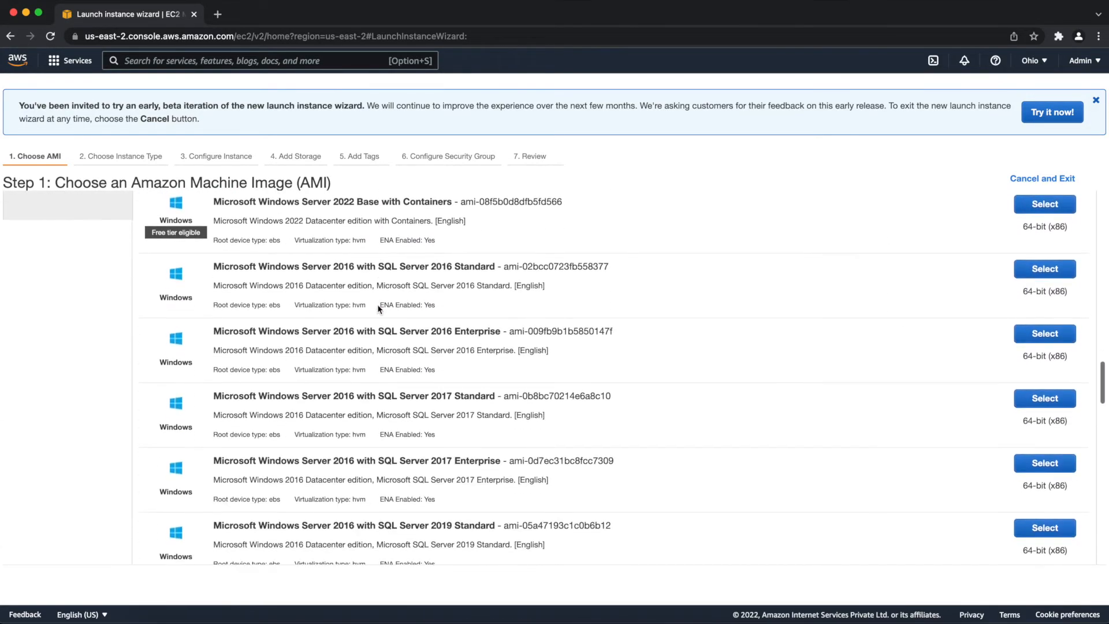
{"action": "scroll", "coordinate": [379, 308], "scroll_direction": "up", "scroll_amount": 20}
{"action": "scroll", "coordinate": [378, 305], "scroll_direction": "down", "scroll_amount": 5}
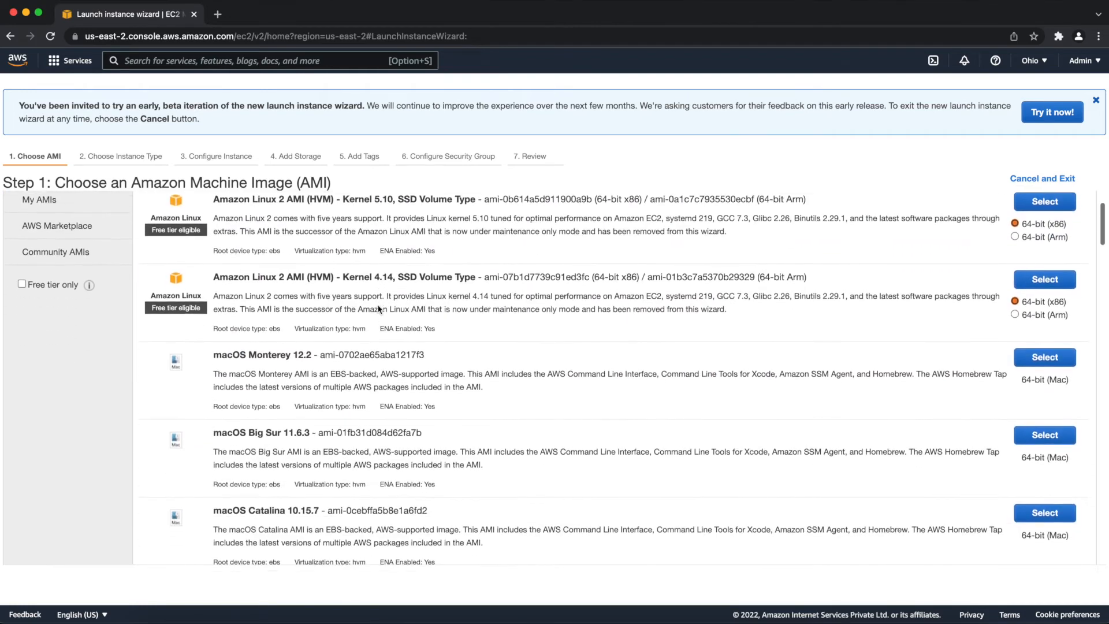
{"action": "scroll", "coordinate": [297, 438], "scroll_direction": "down", "scroll_amount": 4}
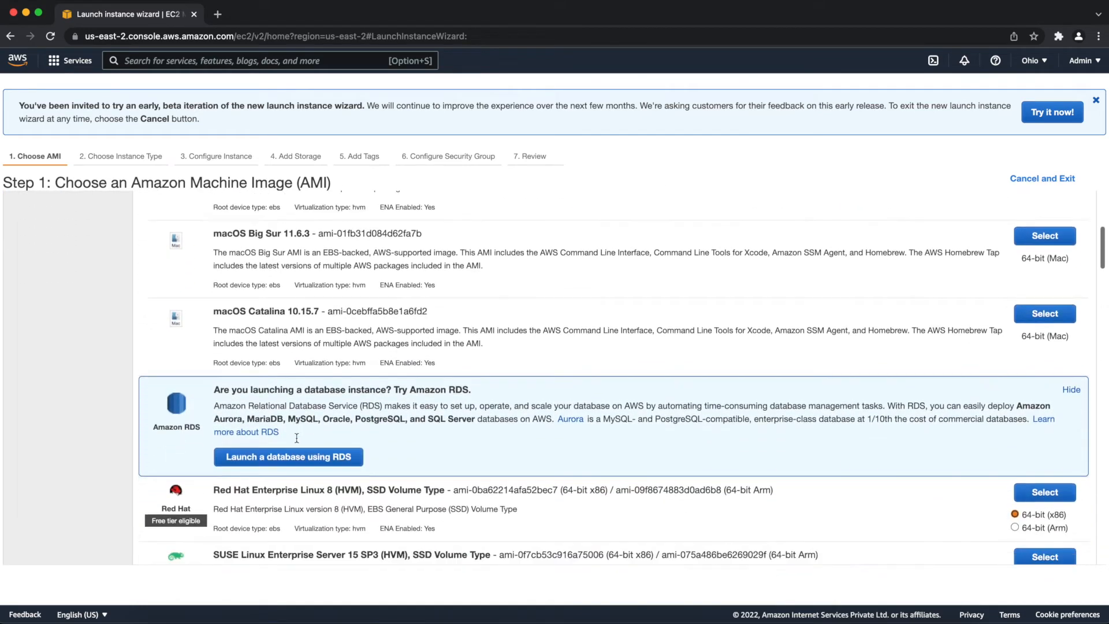
{"action": "scroll", "coordinate": [232, 308], "scroll_direction": "up", "scroll_amount": 2}
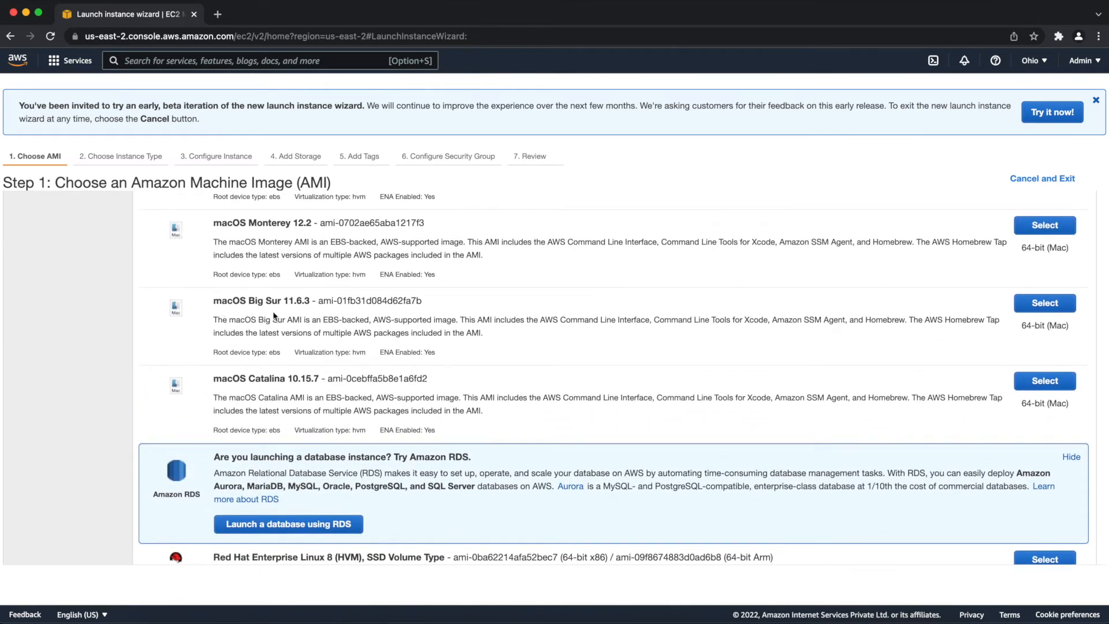
{"action": "scroll", "coordinate": [321, 312], "scroll_direction": "up", "scroll_amount": 3}
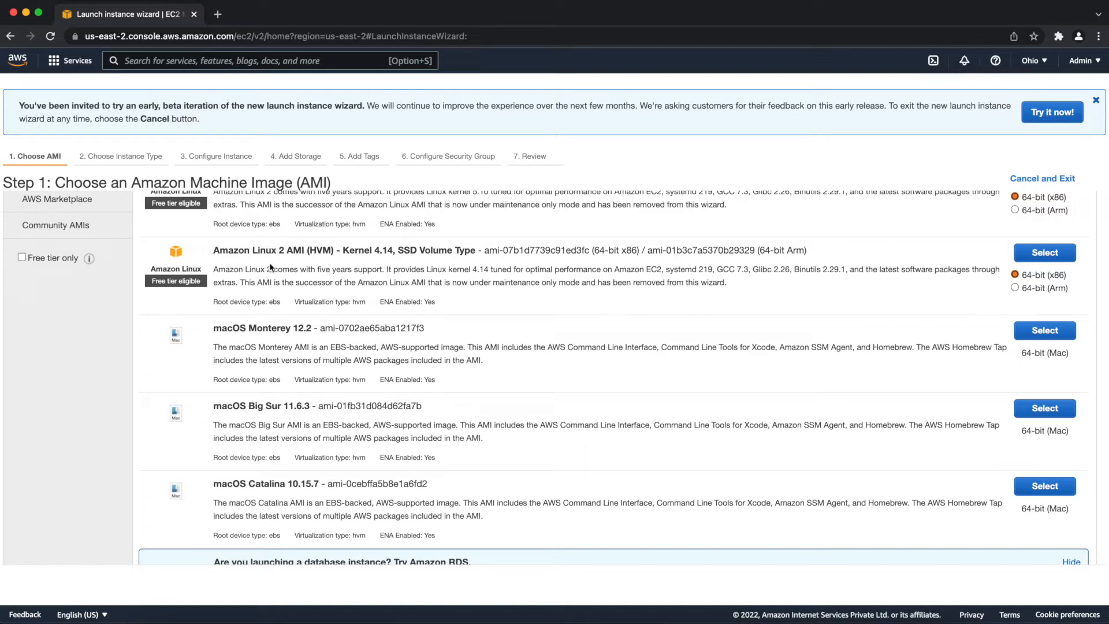
{"action": "scroll", "coordinate": [260, 341], "scroll_direction": "up", "scroll_amount": 3}
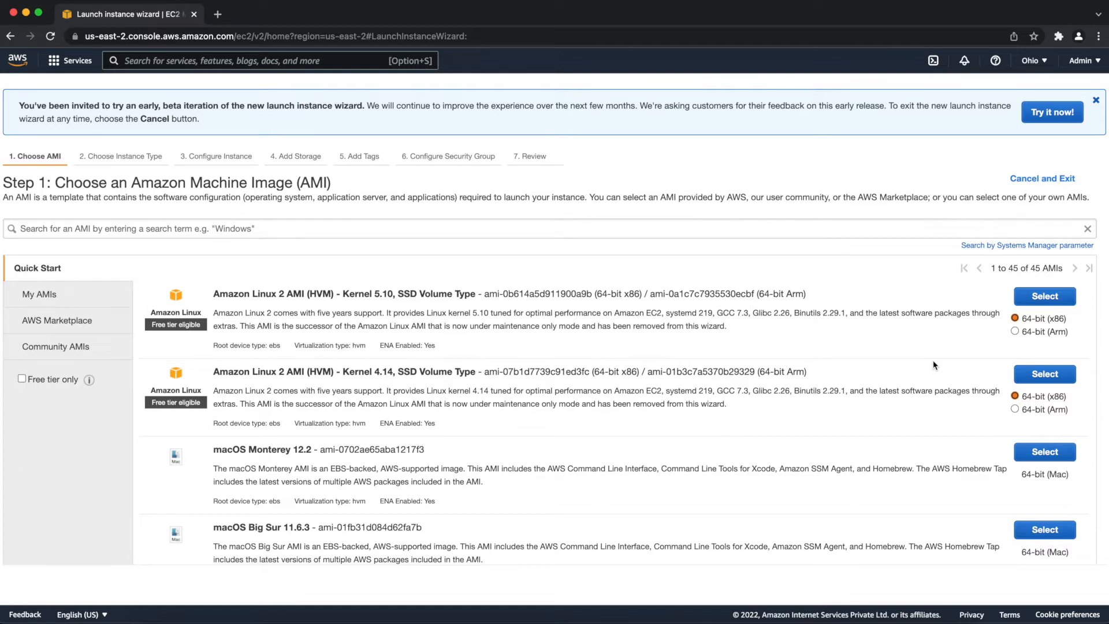
Step: Check My AMIs and look over the featured and popular software in the AWS Marketplace
{"action": "left_click", "coordinate": [45, 303]}
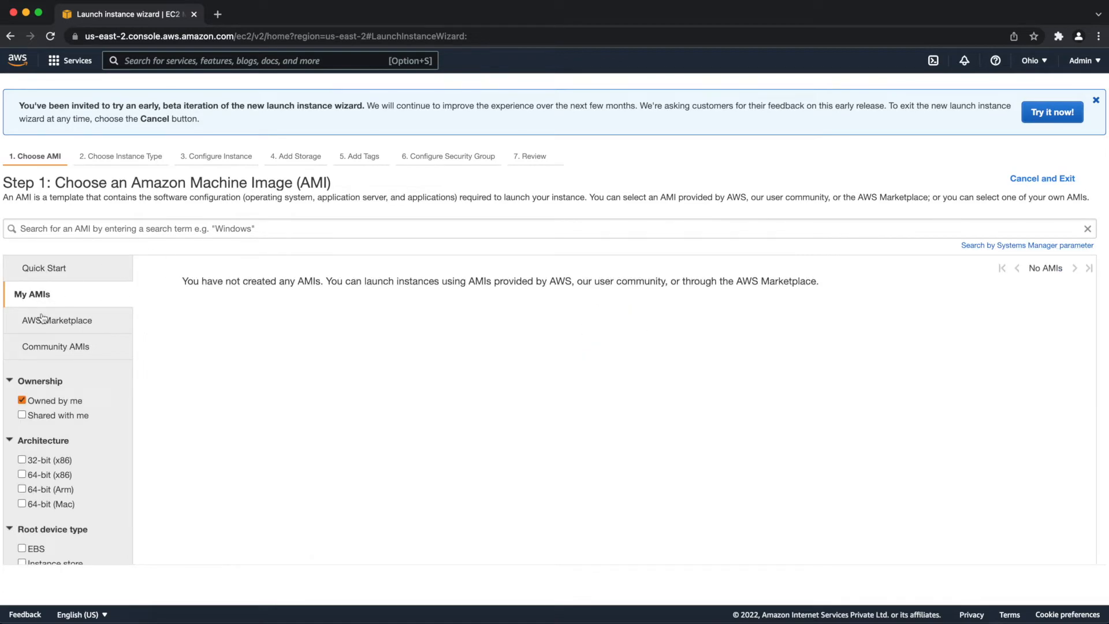
{"action": "left_click", "coordinate": [41, 319]}
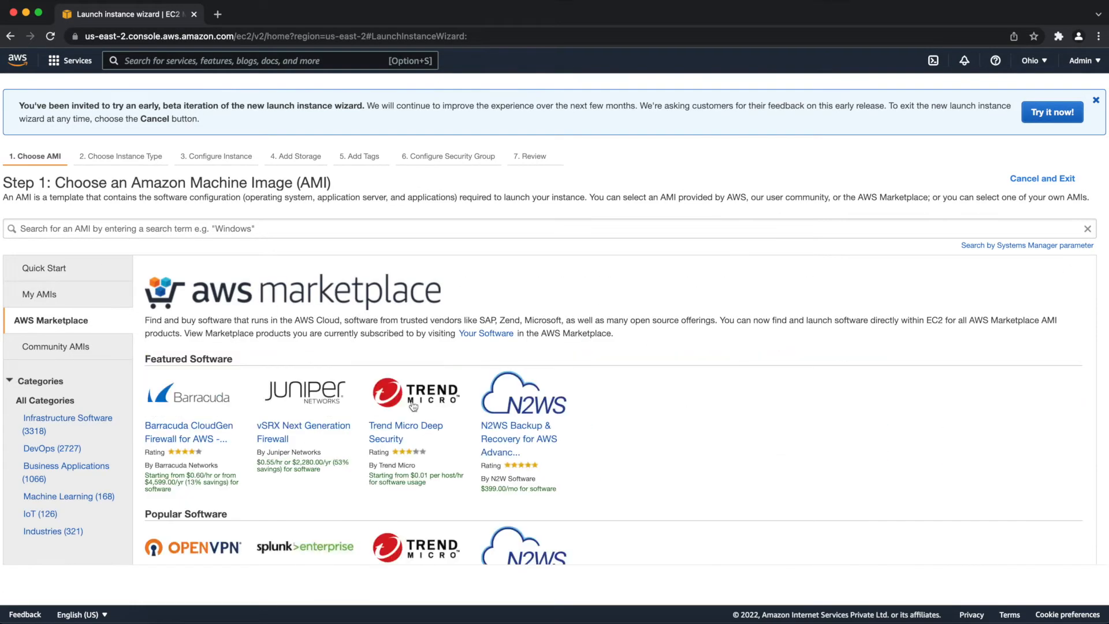
{"action": "scroll", "coordinate": [414, 406], "scroll_direction": "down", "scroll_amount": 6}
{"action": "scroll", "coordinate": [413, 406], "scroll_direction": "up", "scroll_amount": 4}
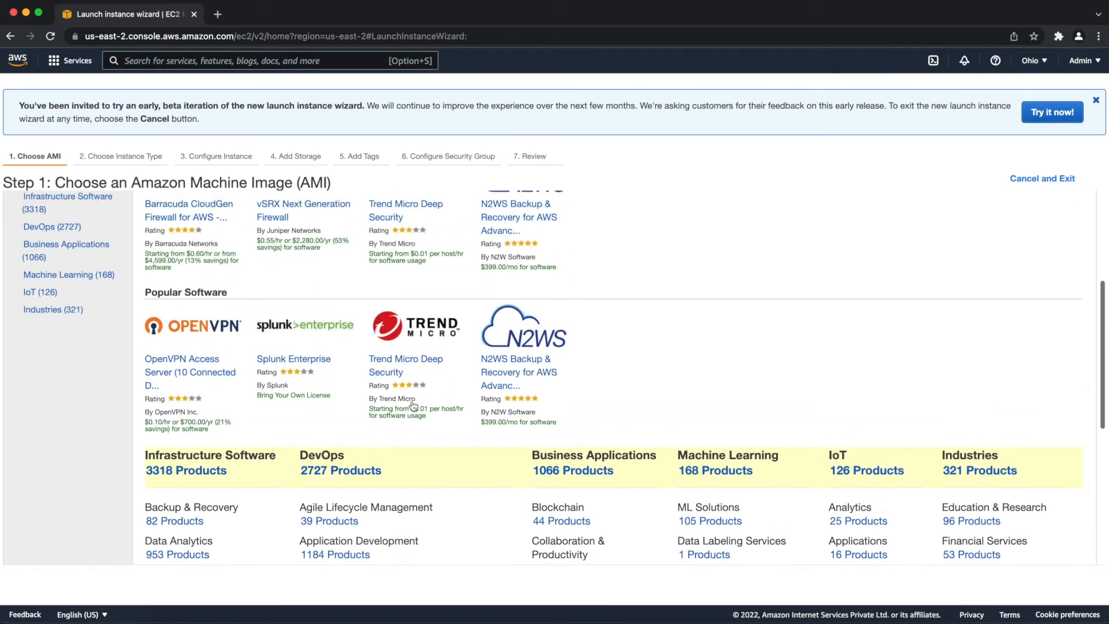
{"action": "scroll", "coordinate": [414, 406], "scroll_direction": "up", "scroll_amount": 2}
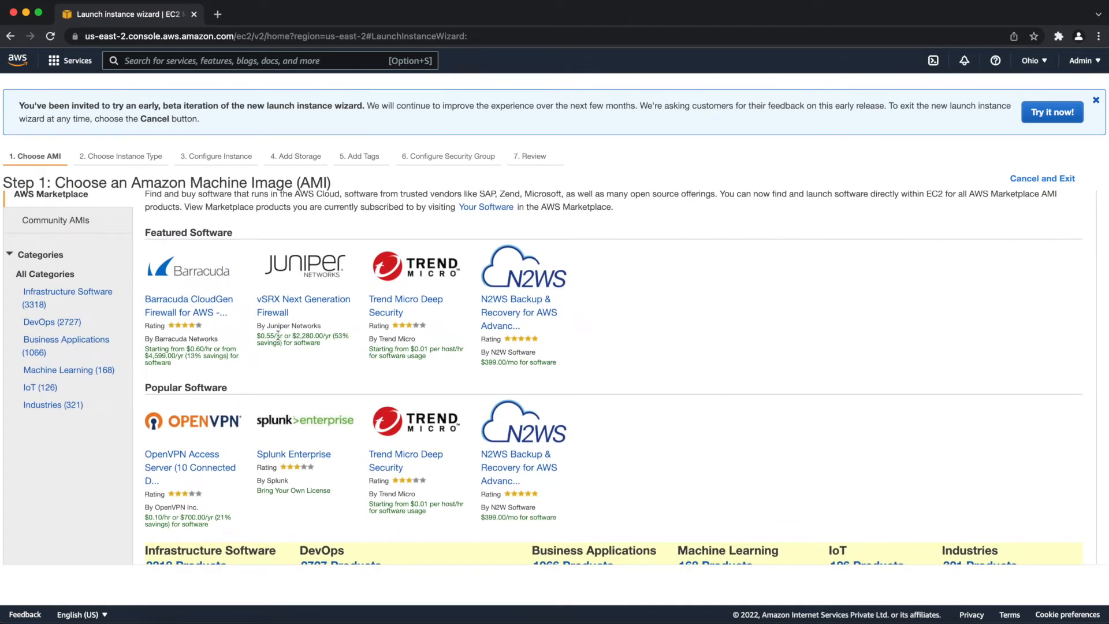
Step: Examine the AWS Marketplace product categories, from Infrastructure Software and DevOps to IoT and Industries
{"action": "scroll", "coordinate": [196, 414], "scroll_direction": "down", "scroll_amount": 1}
{"action": "scroll", "coordinate": [197, 413], "scroll_direction": "down", "scroll_amount": 6}
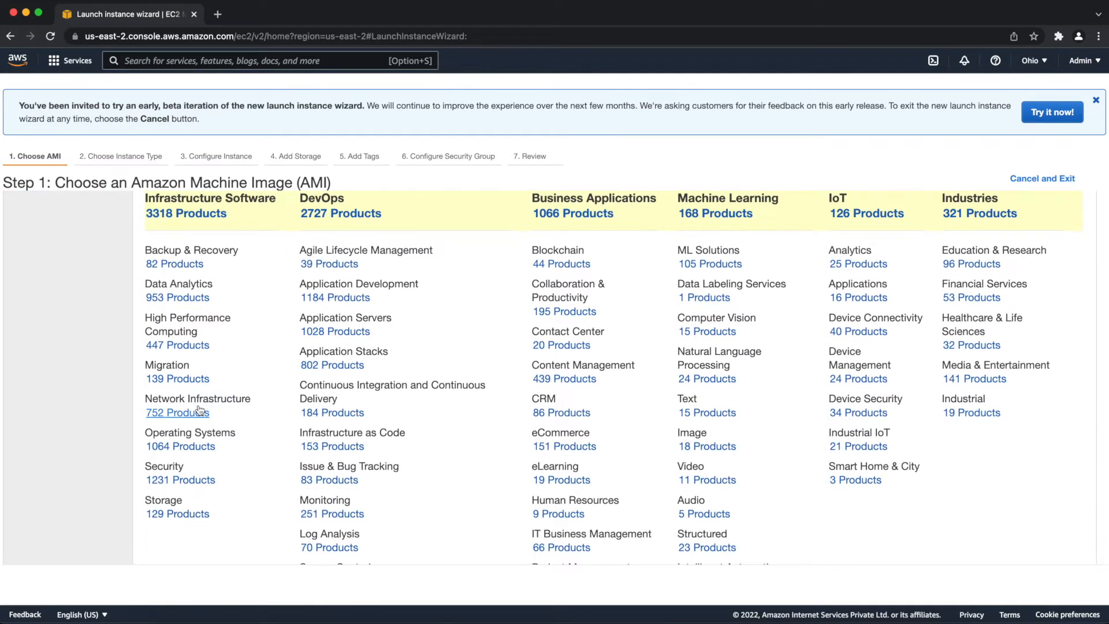
{"action": "scroll", "coordinate": [277, 347], "scroll_direction": "down", "scroll_amount": 2}
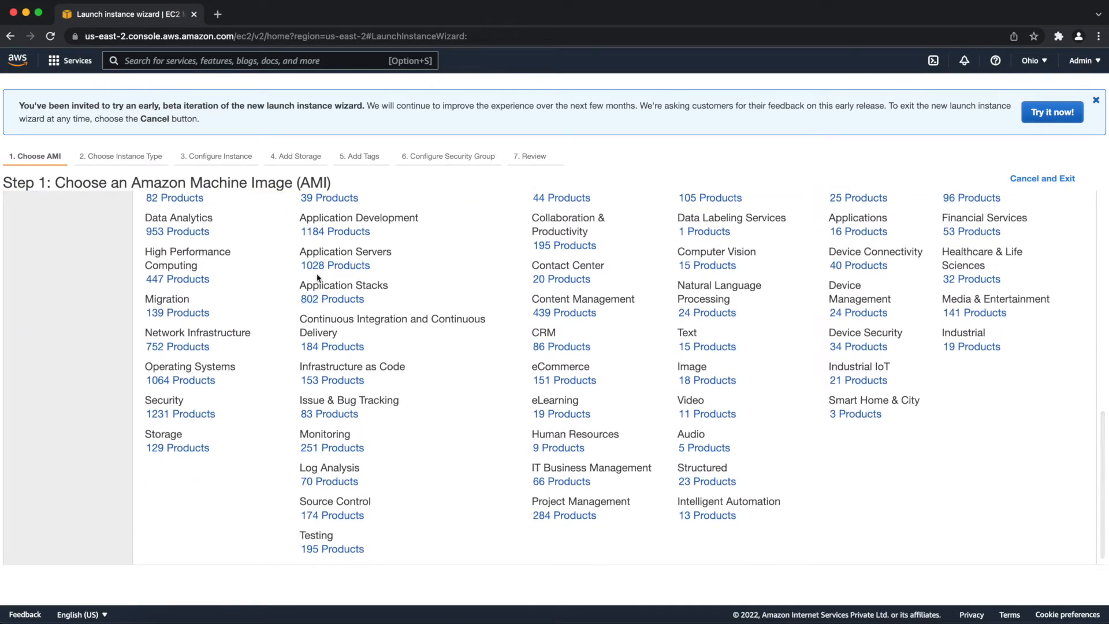
{"action": "scroll", "coordinate": [324, 280], "scroll_direction": "up", "scroll_amount": 3}
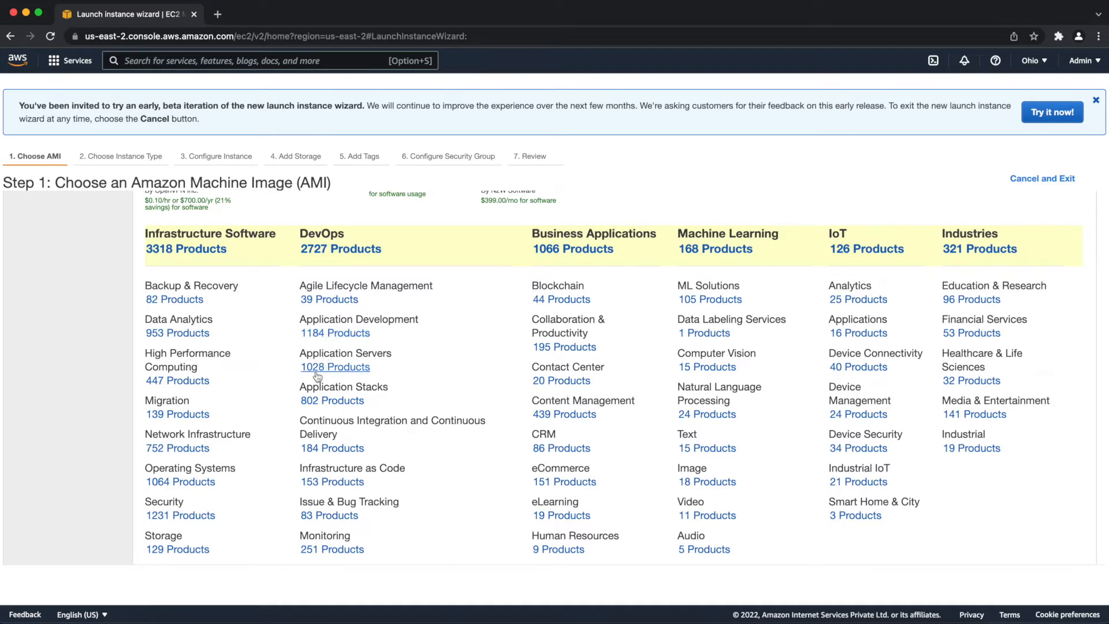
{"action": "scroll", "coordinate": [334, 403], "scroll_direction": "down", "scroll_amount": 3}
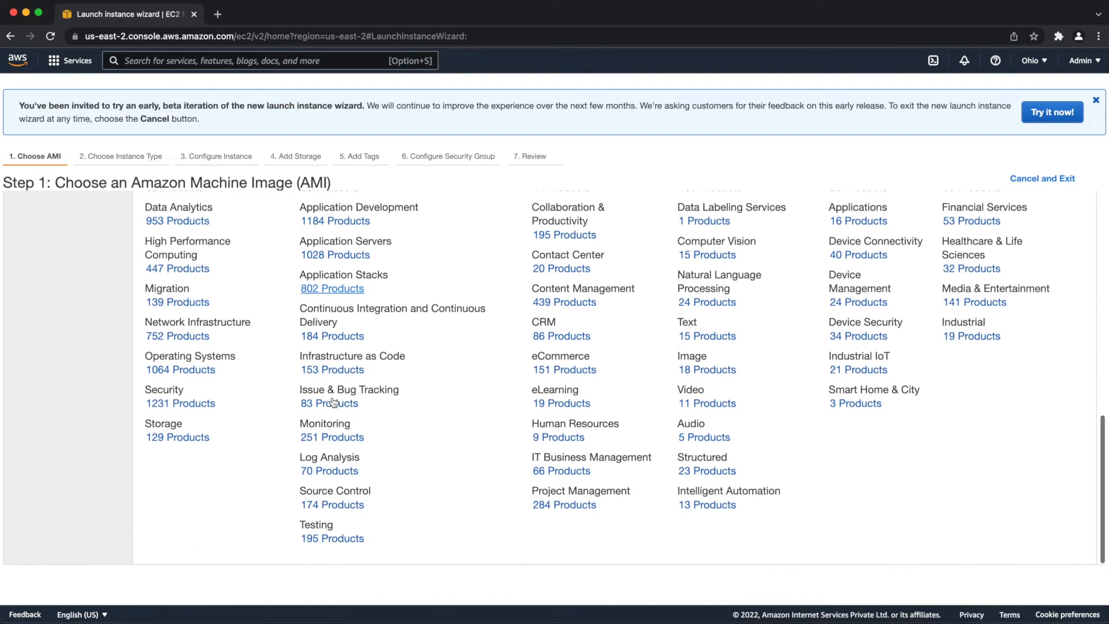
{"action": "scroll", "coordinate": [334, 403], "scroll_direction": "up", "scroll_amount": 10}
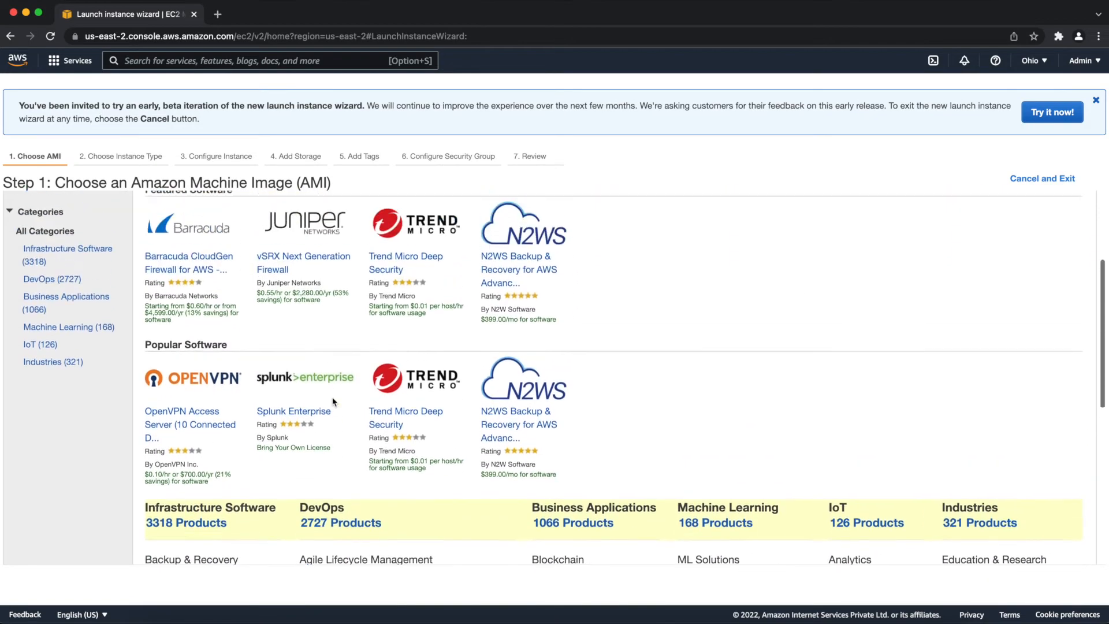
{"action": "scroll", "coordinate": [40, 266], "scroll_direction": "up", "scroll_amount": 5}
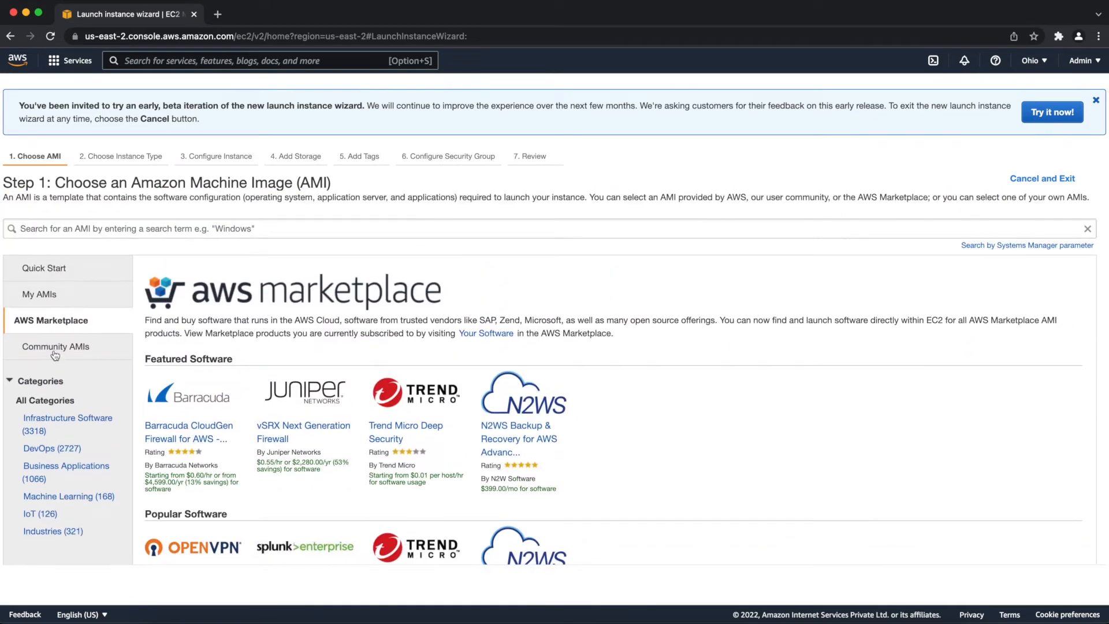
Step: Look through the Community AMIs, including the Linux, Windows Server and Debian images
{"action": "left_click", "coordinate": [51, 348]}
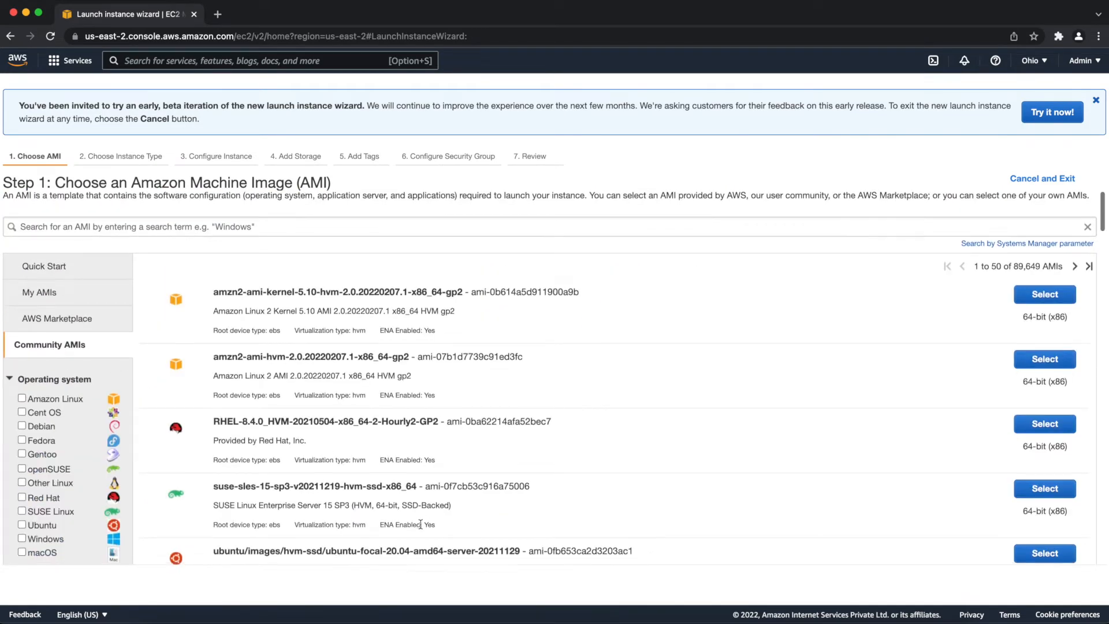
{"action": "scroll", "coordinate": [421, 524], "scroll_direction": "down", "scroll_amount": 3}
{"action": "scroll", "coordinate": [420, 524], "scroll_direction": "down", "scroll_amount": 10}
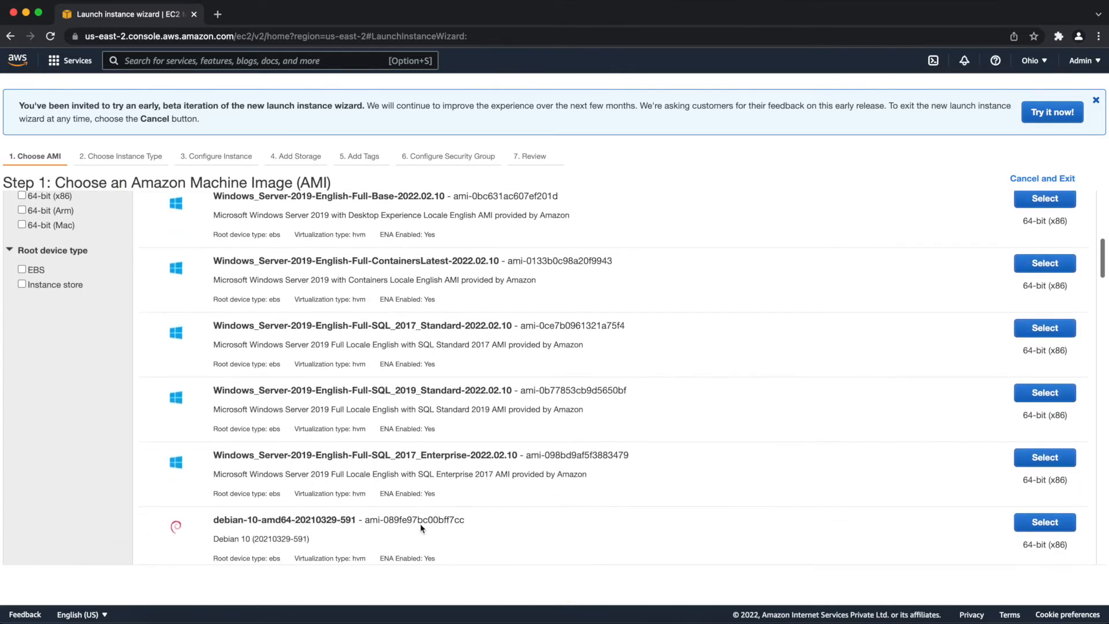
{"action": "scroll", "coordinate": [421, 523], "scroll_direction": "up", "scroll_amount": 15}
Step: Return to the Quick Start AMIs and limit the list to free tier images only
{"action": "left_click", "coordinate": [68, 240]}
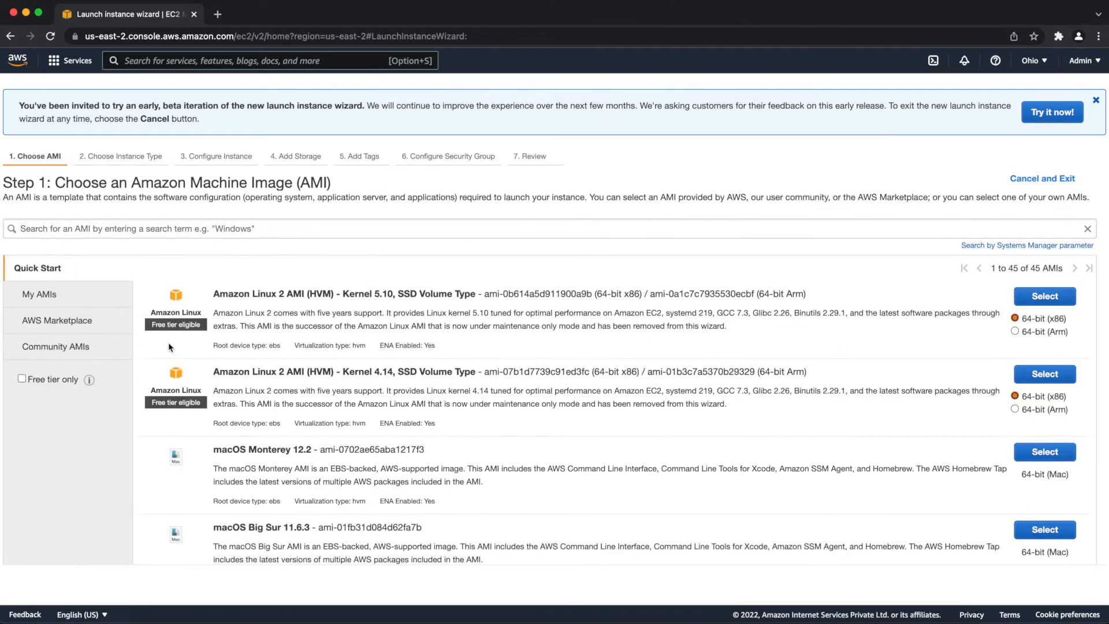
{"action": "scroll", "coordinate": [581, 388], "scroll_direction": "down", "scroll_amount": 5}
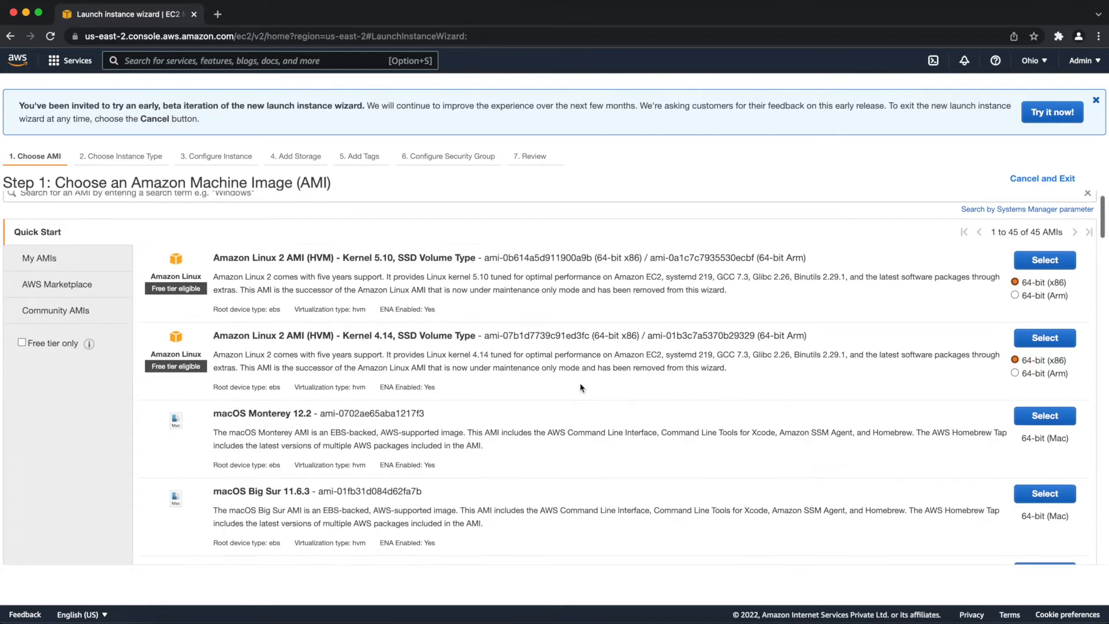
{"action": "scroll", "coordinate": [582, 388], "scroll_direction": "up", "scroll_amount": 3}
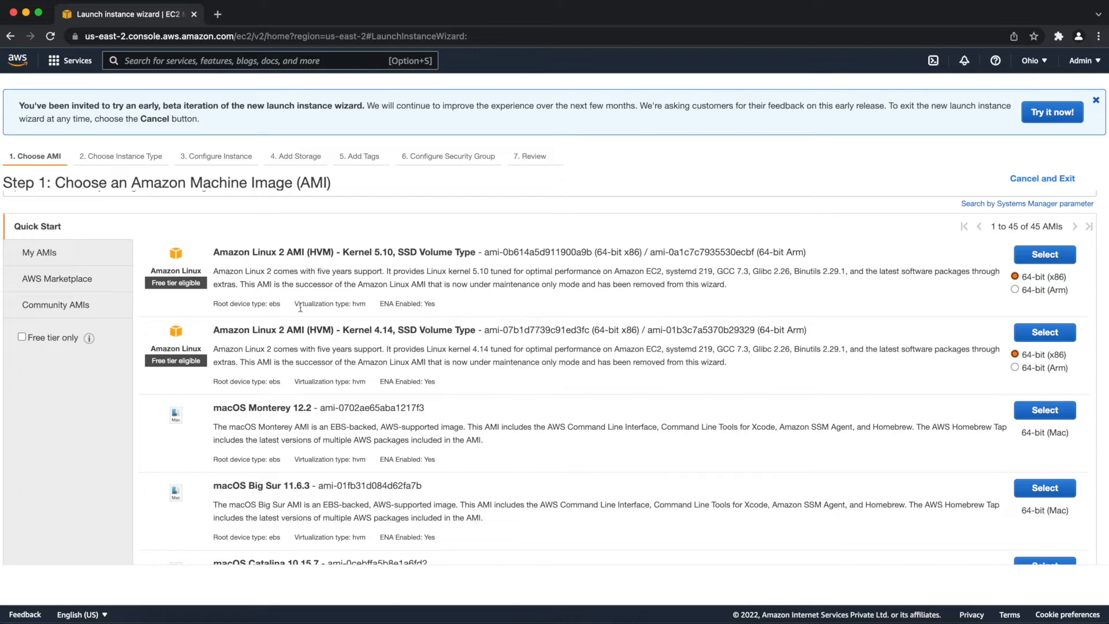
{"action": "mouse_move", "coordinate": [89, 339]}
{"action": "left_click", "coordinate": [36, 342]}
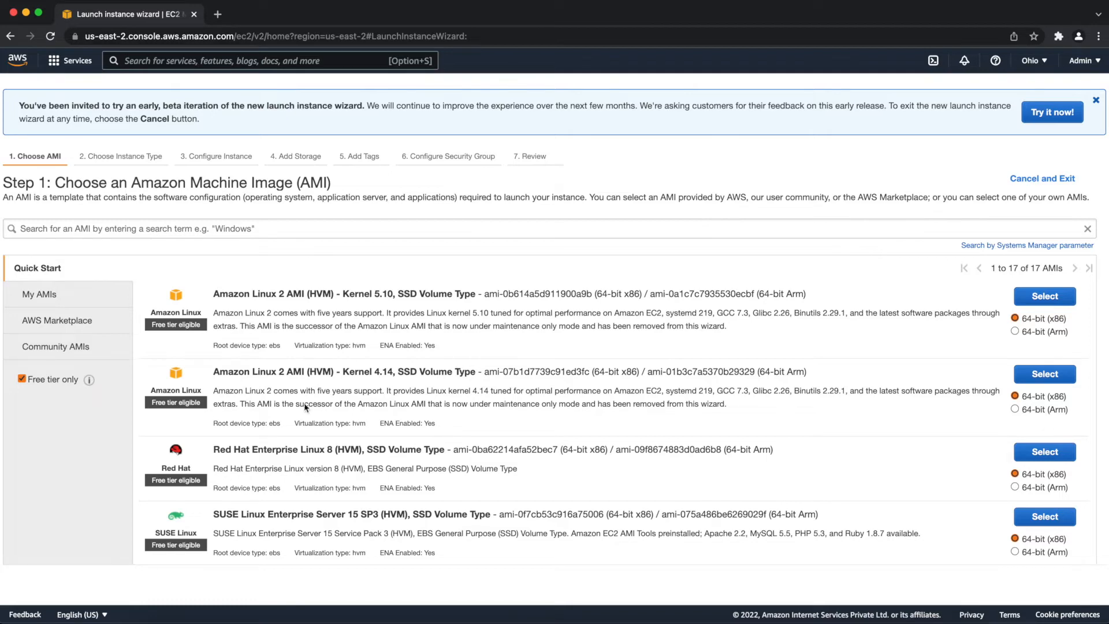
Step: Examine the free tier eligible AMIs, from Amazon Linux and Red Hat to Windows Server, SUSE Linux and Ubuntu
{"action": "scroll", "coordinate": [313, 410], "scroll_direction": "down", "scroll_amount": 3}
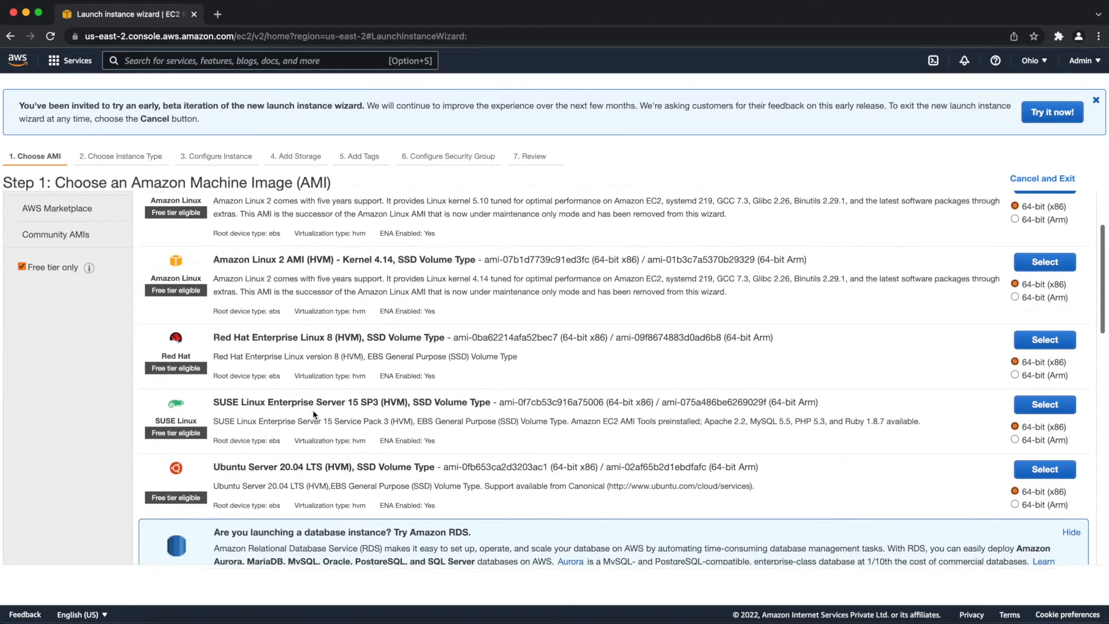
{"action": "scroll", "coordinate": [334, 370], "scroll_direction": "down", "scroll_amount": 2}
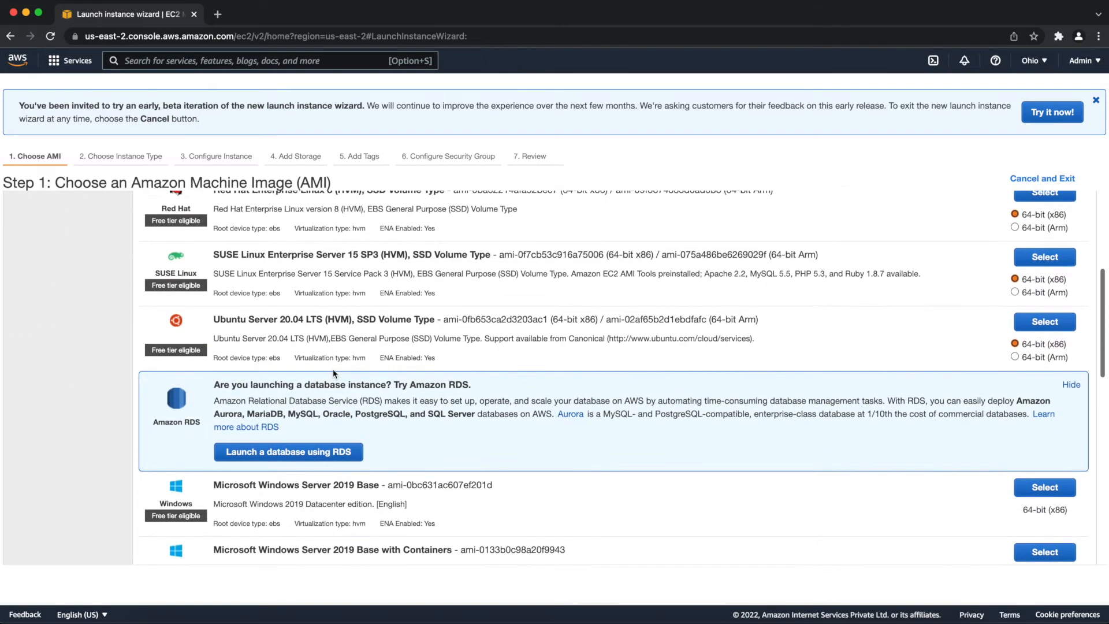
{"action": "scroll", "coordinate": [320, 365], "scroll_direction": "down", "scroll_amount": 3}
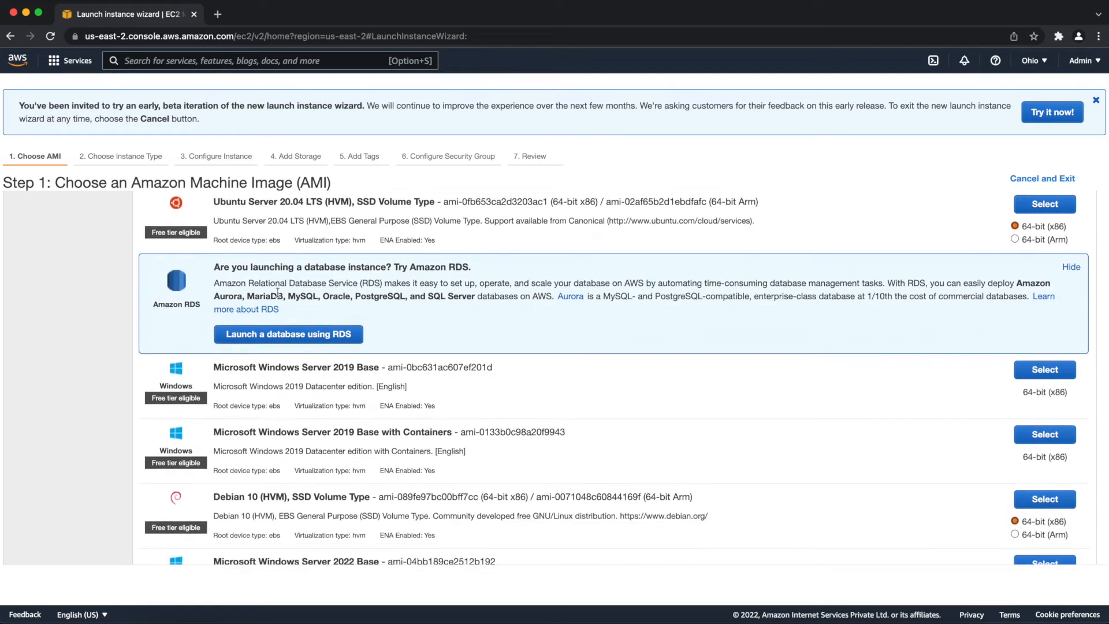
{"action": "scroll", "coordinate": [384, 398], "scroll_direction": "down", "scroll_amount": 3}
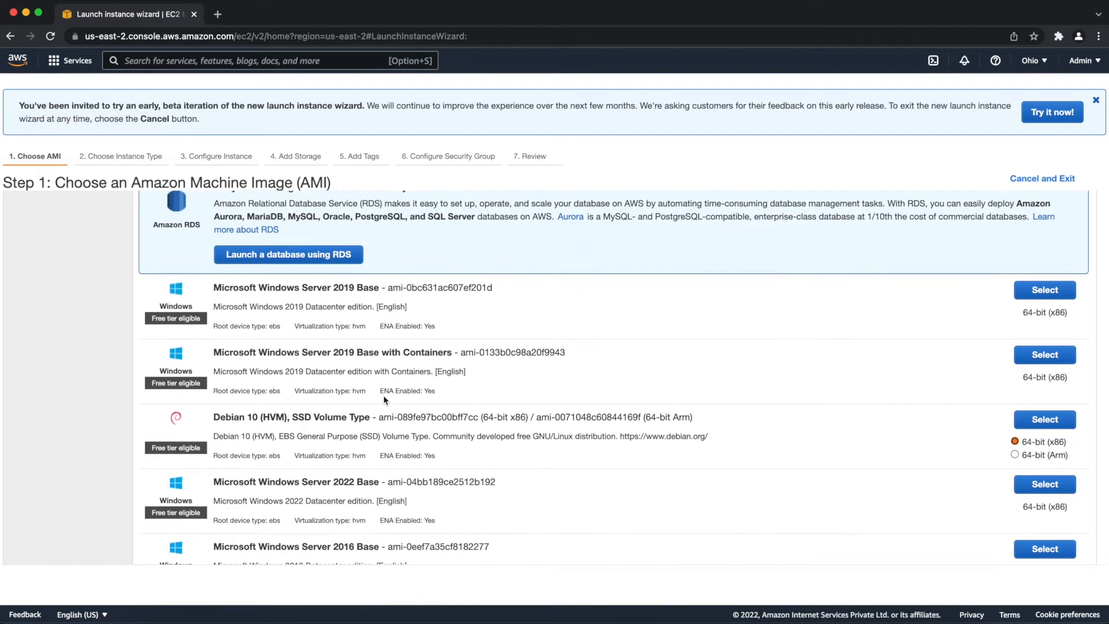
{"action": "scroll", "coordinate": [385, 399], "scroll_direction": "down", "scroll_amount": 1}
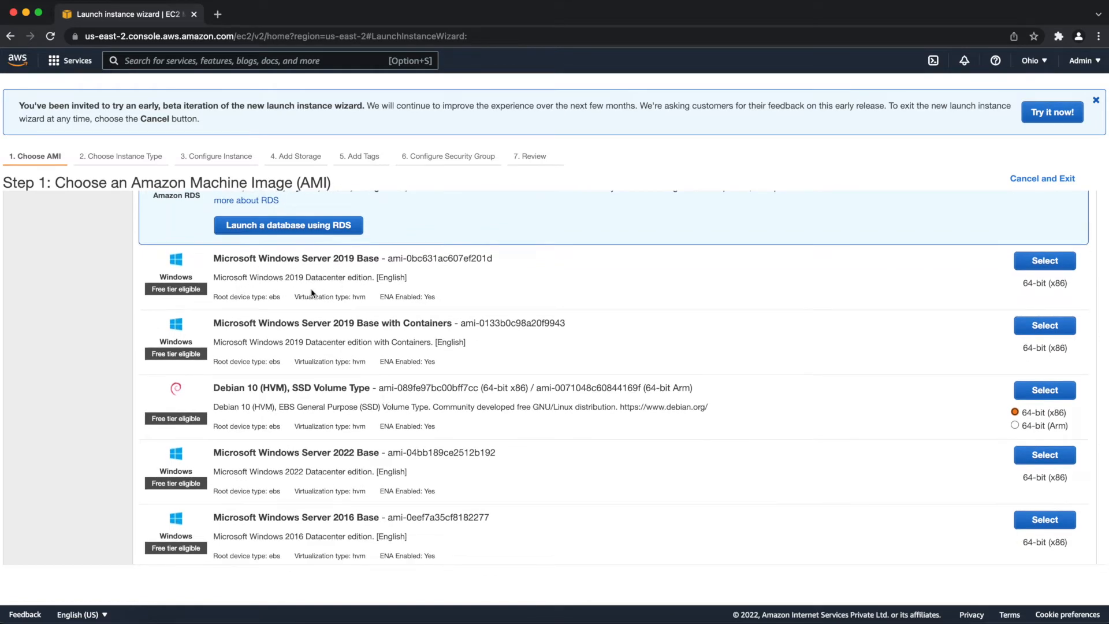
{"action": "scroll", "coordinate": [282, 511], "scroll_direction": "down", "scroll_amount": 7}
{"action": "scroll", "coordinate": [280, 507], "scroll_direction": "down", "scroll_amount": 4}
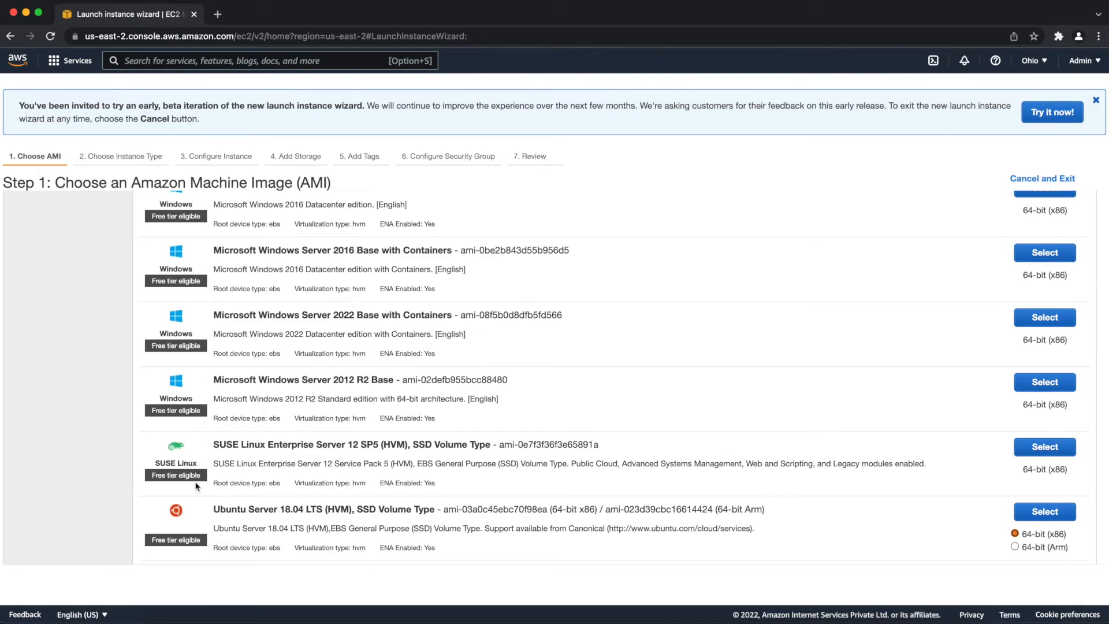
{"action": "scroll", "coordinate": [195, 485], "scroll_direction": "down", "scroll_amount": 2}
{"action": "scroll", "coordinate": [195, 482], "scroll_direction": "up", "scroll_amount": 12}
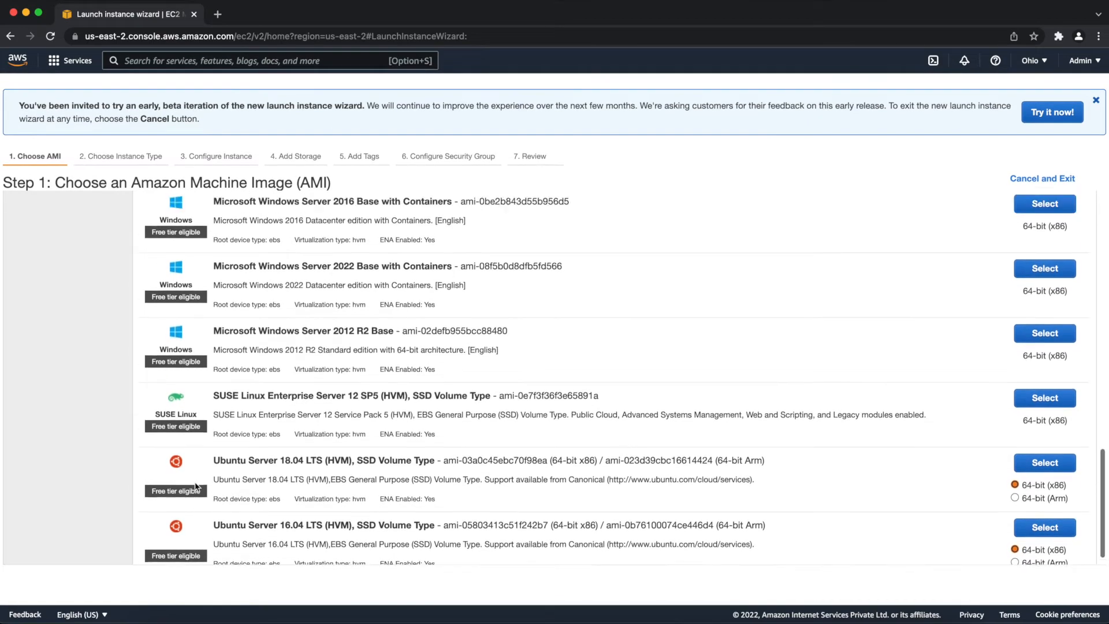
Step: Select the Microsoft Windows Server 2019 Base AMI for the new instance
{"action": "scroll", "coordinate": [195, 482], "scroll_direction": "down", "scroll_amount": 5}
{"action": "scroll", "coordinate": [195, 482], "scroll_direction": "up", "scroll_amount": 4}
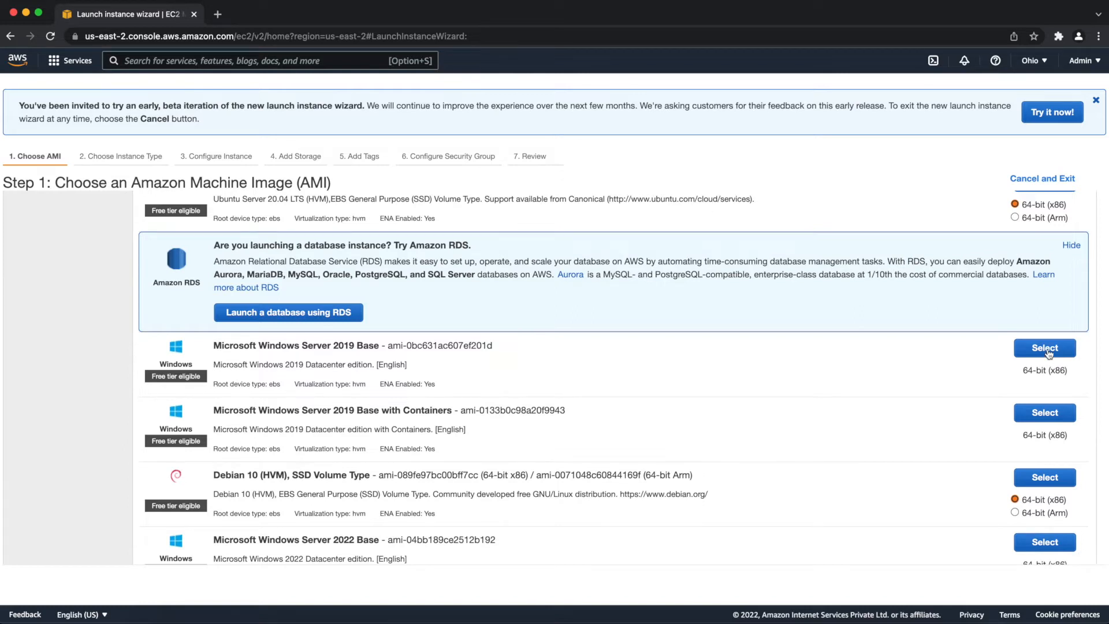
{"action": "scroll", "coordinate": [1046, 350], "scroll_direction": "up", "scroll_amount": 3}
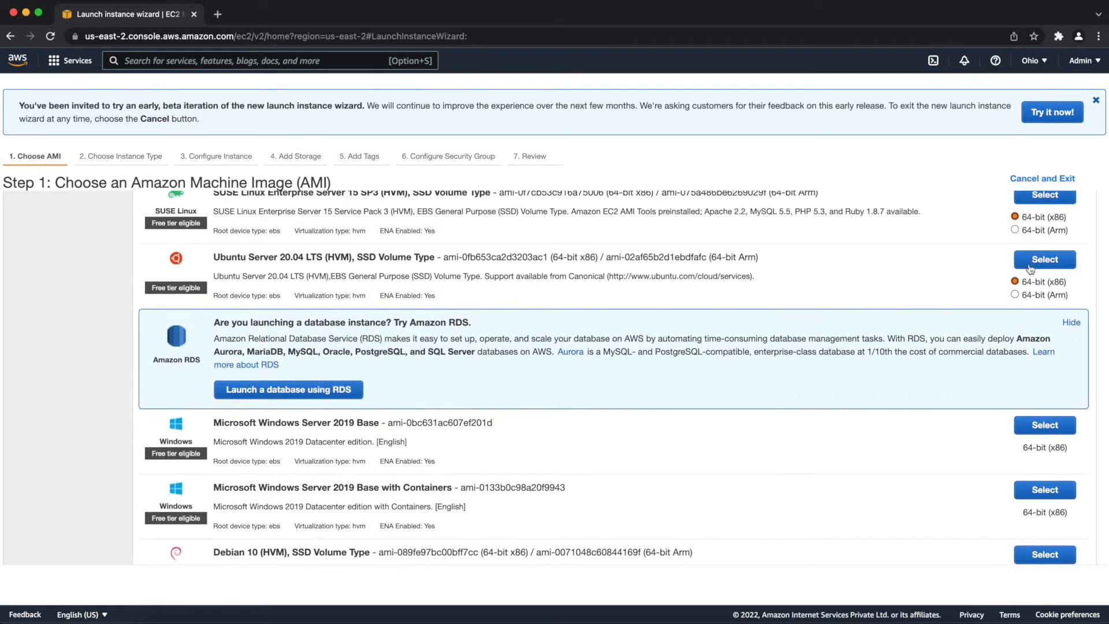
{"action": "scroll", "coordinate": [1021, 215], "scroll_direction": "up", "scroll_amount": 1}
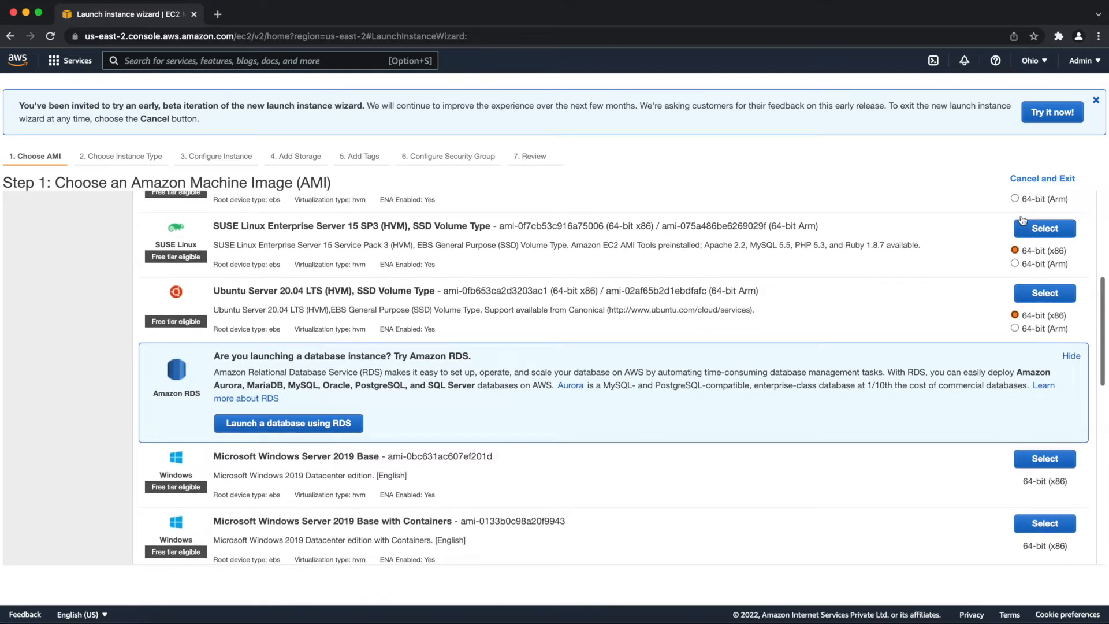
{"action": "left_click", "coordinate": [1050, 457]}
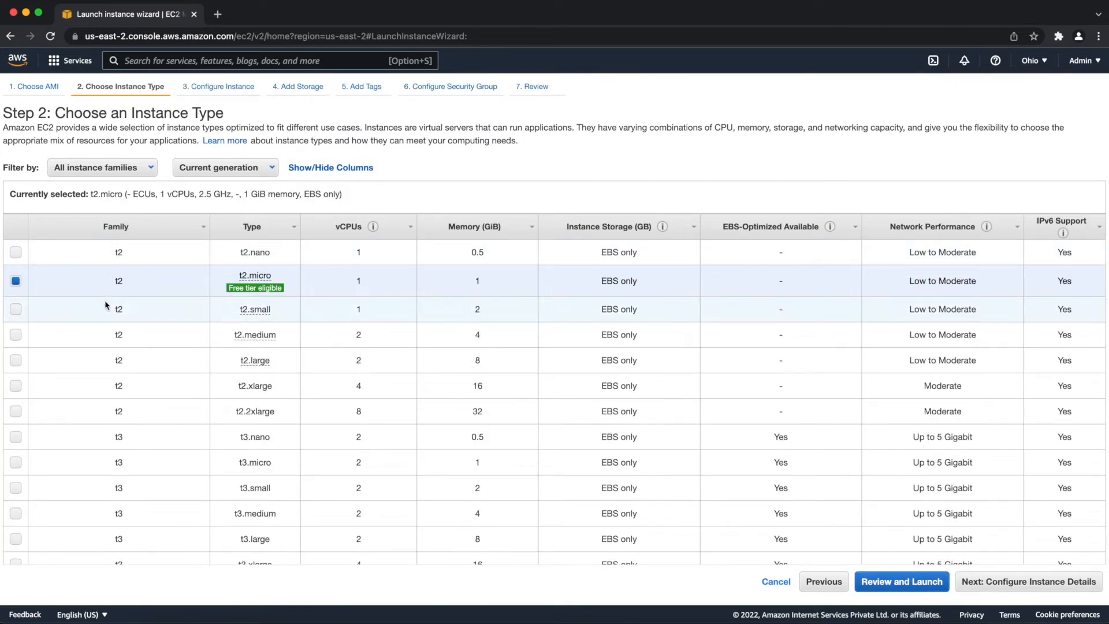
Step: Compare the available instance types, keep the free tier eligible t2.micro and continue to the instance details
{"action": "scroll", "coordinate": [105, 304], "scroll_direction": "down", "scroll_amount": 5}
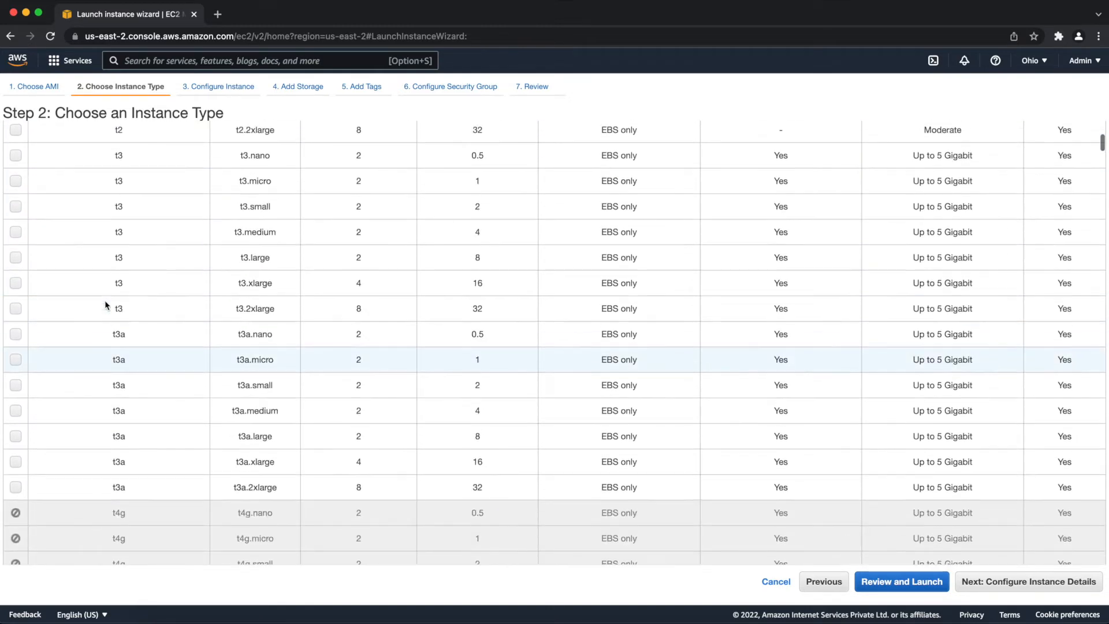
{"action": "scroll", "coordinate": [105, 304], "scroll_direction": "up", "scroll_amount": 5}
{"action": "scroll", "coordinate": [191, 185], "scroll_direction": "up", "scroll_amount": 1}
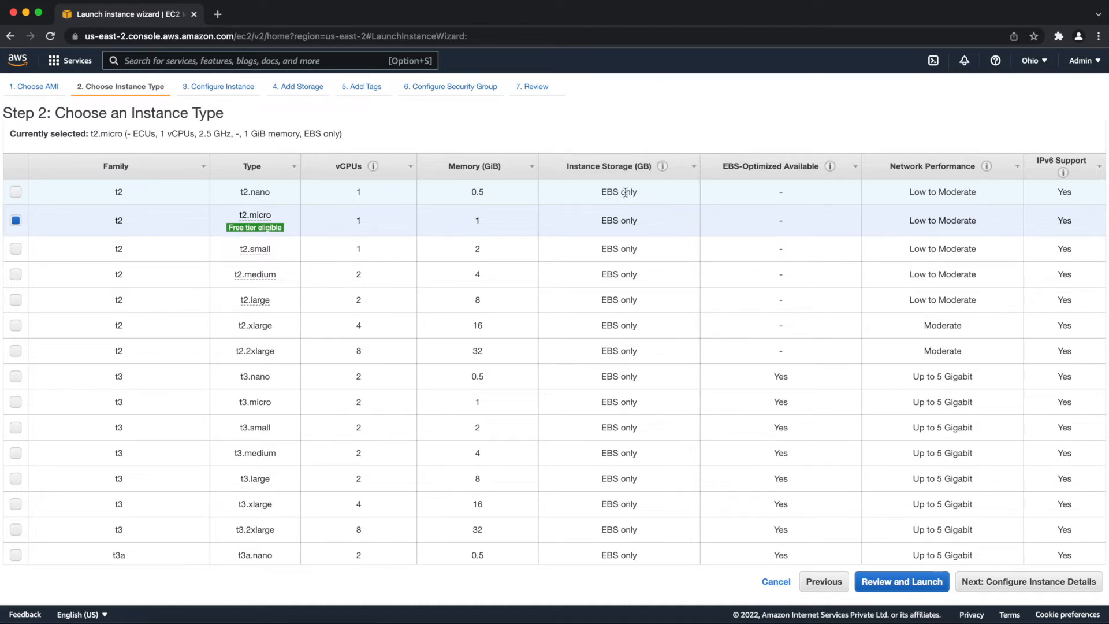
{"action": "mouse_move", "coordinate": [660, 167]}
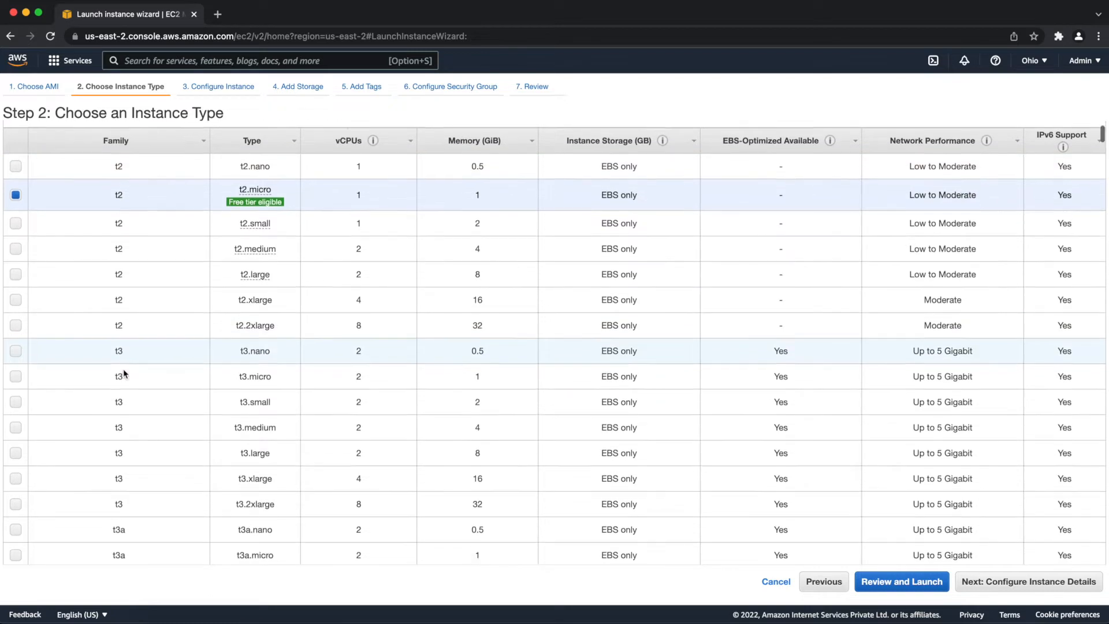
{"action": "scroll", "coordinate": [124, 369], "scroll_direction": "down", "scroll_amount": 5}
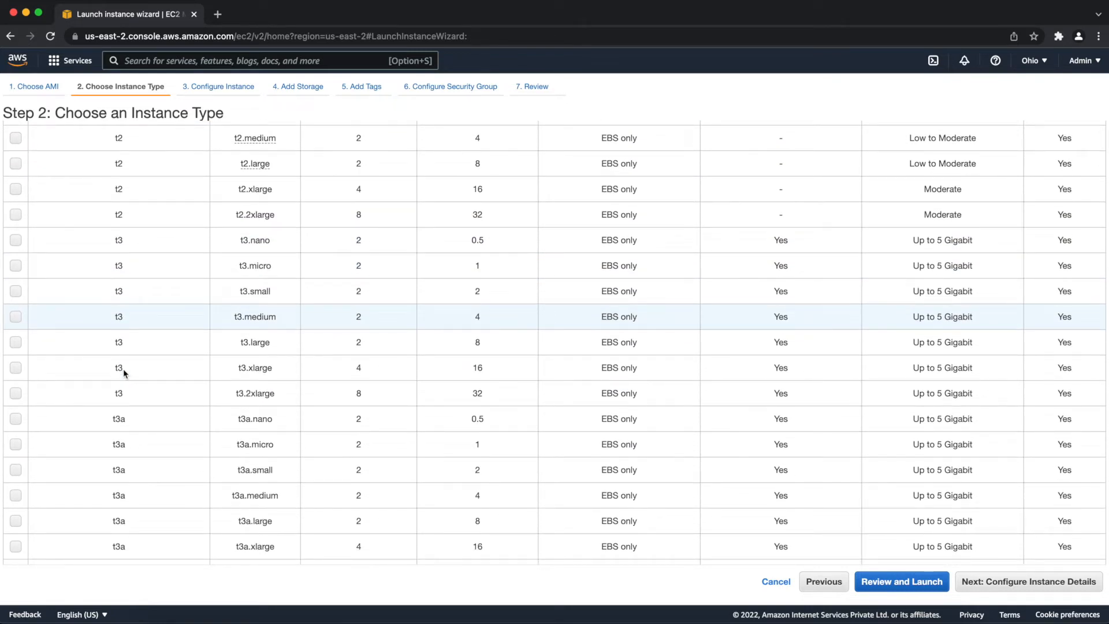
{"action": "scroll", "coordinate": [123, 369], "scroll_direction": "up", "scroll_amount": 1}
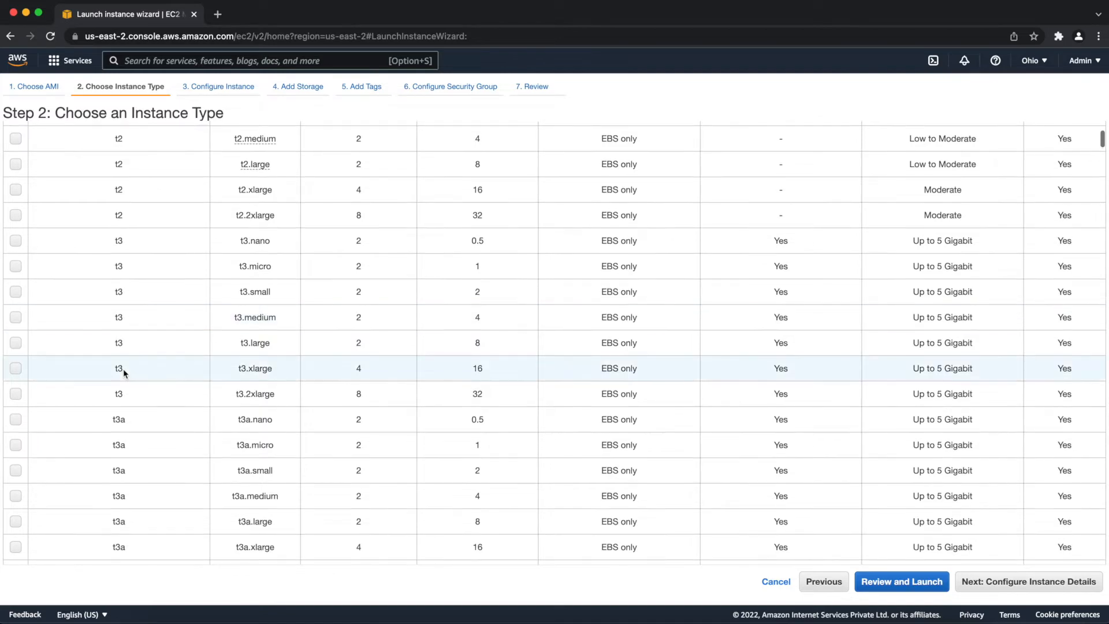
{"action": "scroll", "coordinate": [123, 369], "scroll_direction": "up", "scroll_amount": 5}
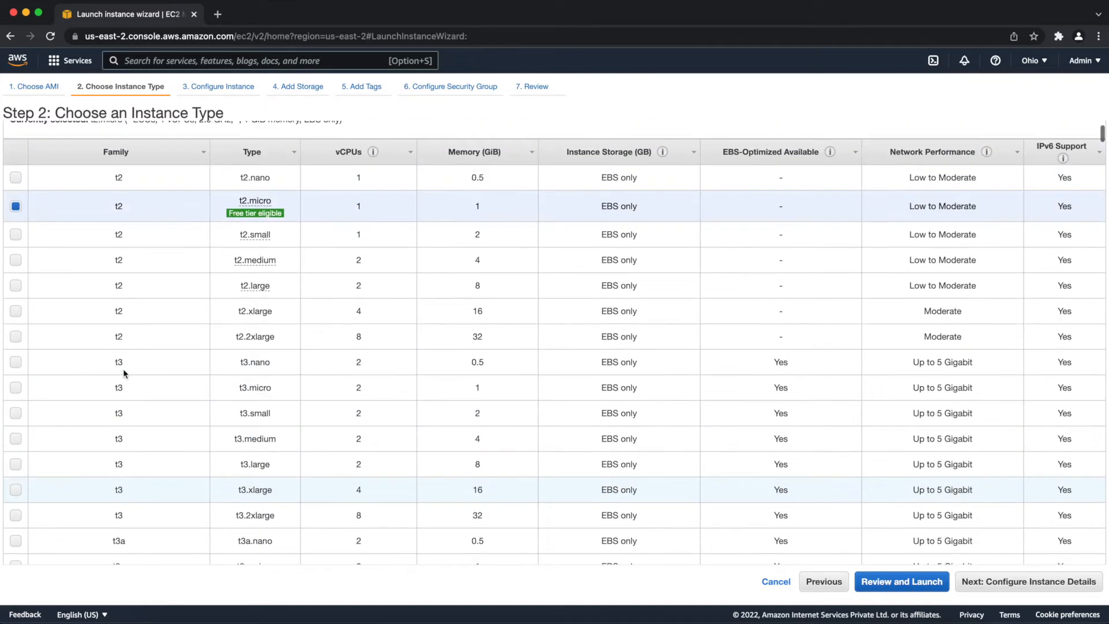
{"action": "mouse_move", "coordinate": [263, 286]}
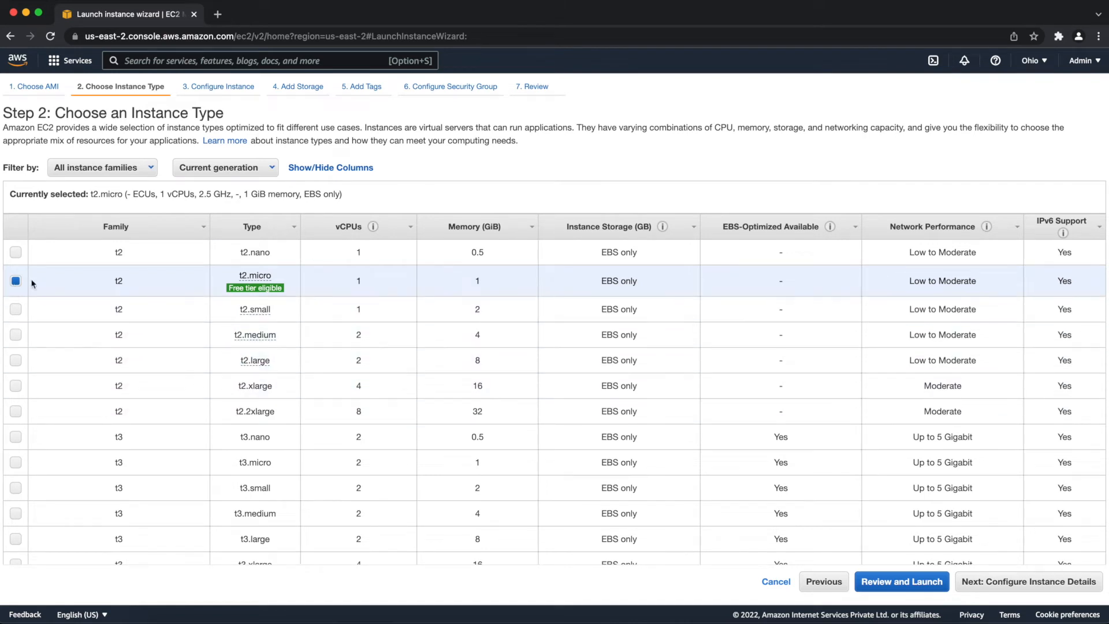
{"action": "left_click", "coordinate": [1000, 583]}
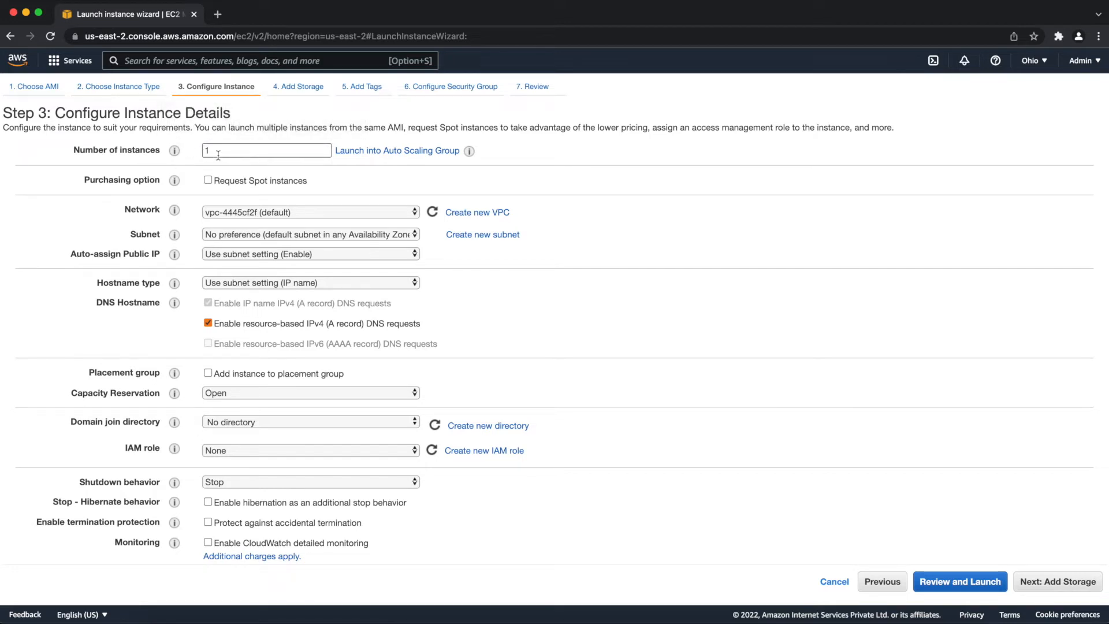
Step: Review the number of instances, the purchasing option and the available hostname types for the instance
{"action": "mouse_move", "coordinate": [139, 150]}
{"action": "double_click", "coordinate": [208, 150]}
{"action": "mouse_move", "coordinate": [173, 180]}
{"action": "left_click", "coordinate": [228, 288]}
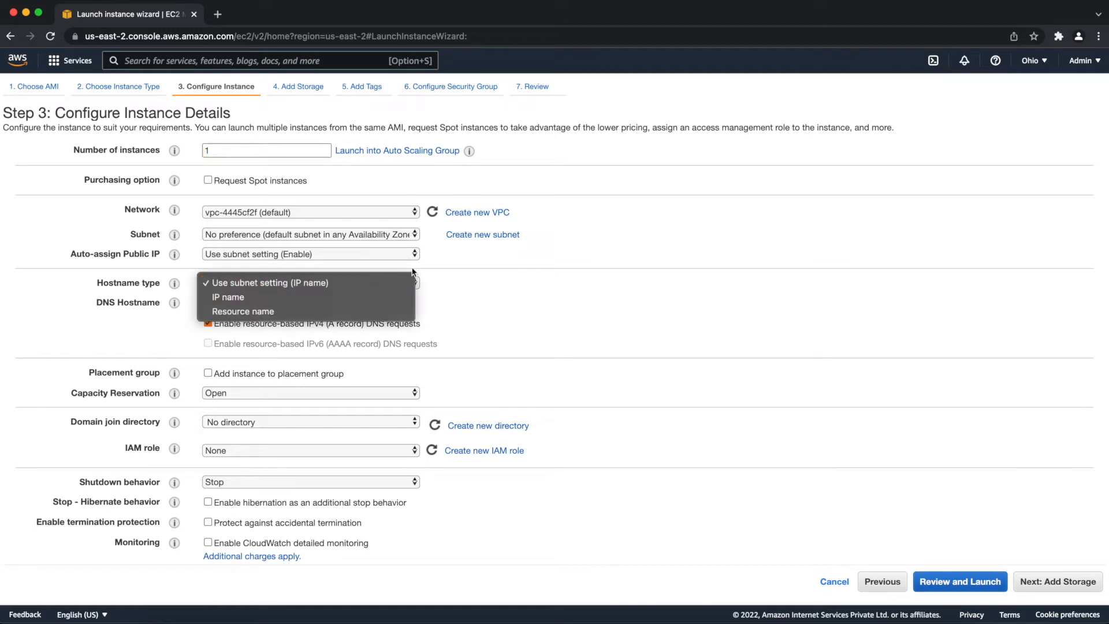
{"action": "left_click", "coordinate": [488, 275]}
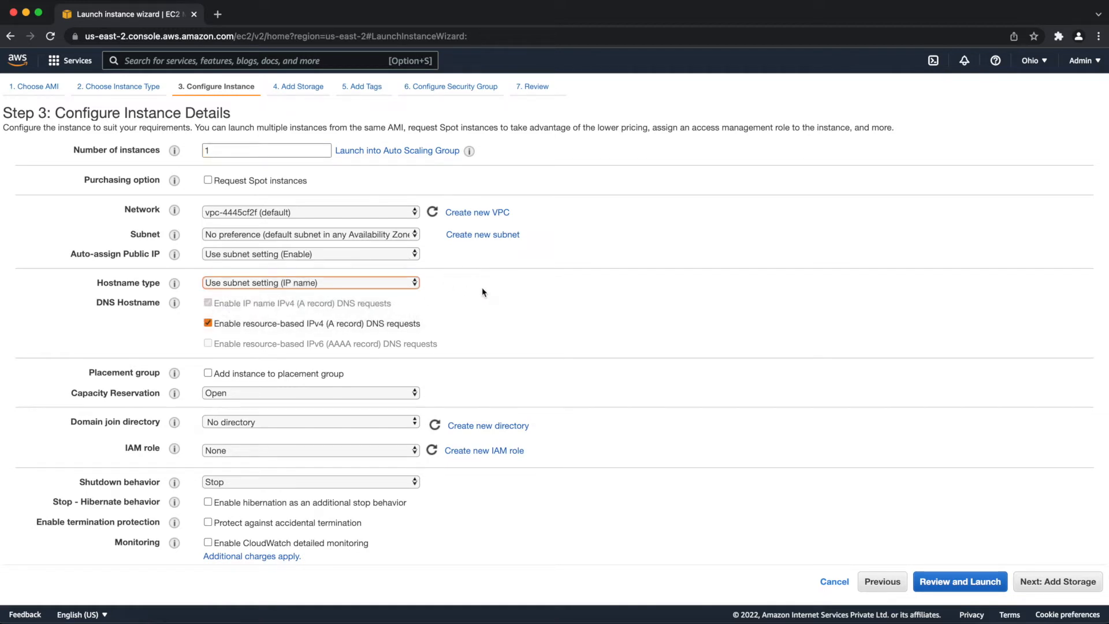
Step: Check the remaining instance details, keep Stop as the shutdown behavior and continue to the storage settings
{"action": "scroll", "coordinate": [290, 366], "scroll_direction": "down", "scroll_amount": 5}
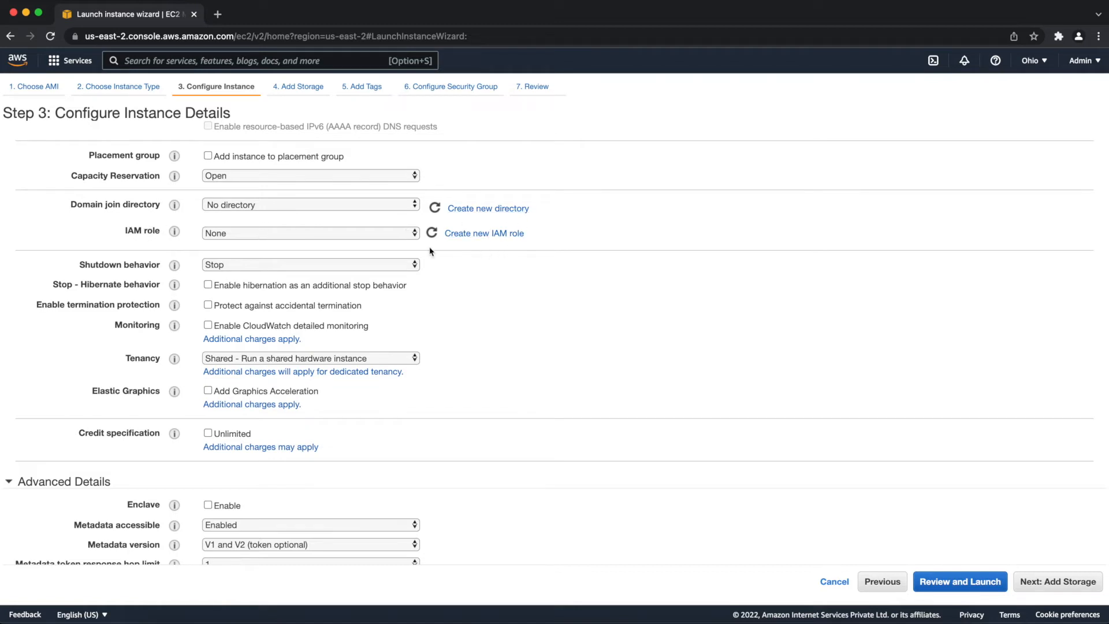
{"action": "scroll", "coordinate": [152, 303], "scroll_direction": "down", "scroll_amount": 2}
{"action": "scroll", "coordinate": [151, 303], "scroll_direction": "down", "scroll_amount": 1}
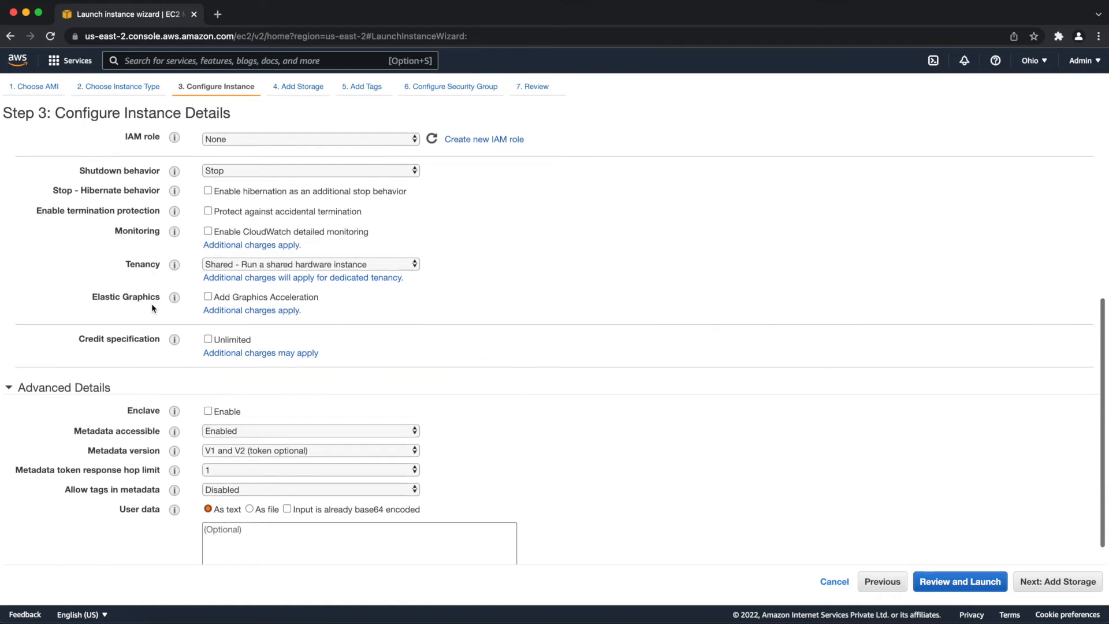
{"action": "left_click", "coordinate": [239, 171]}
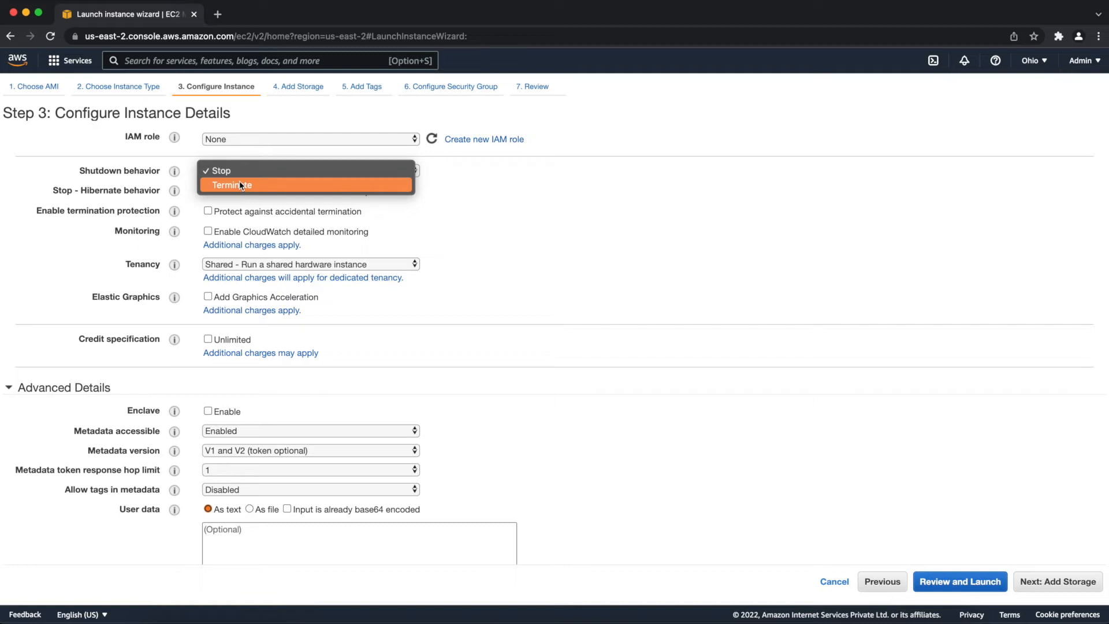
{"action": "left_click", "coordinate": [525, 208]}
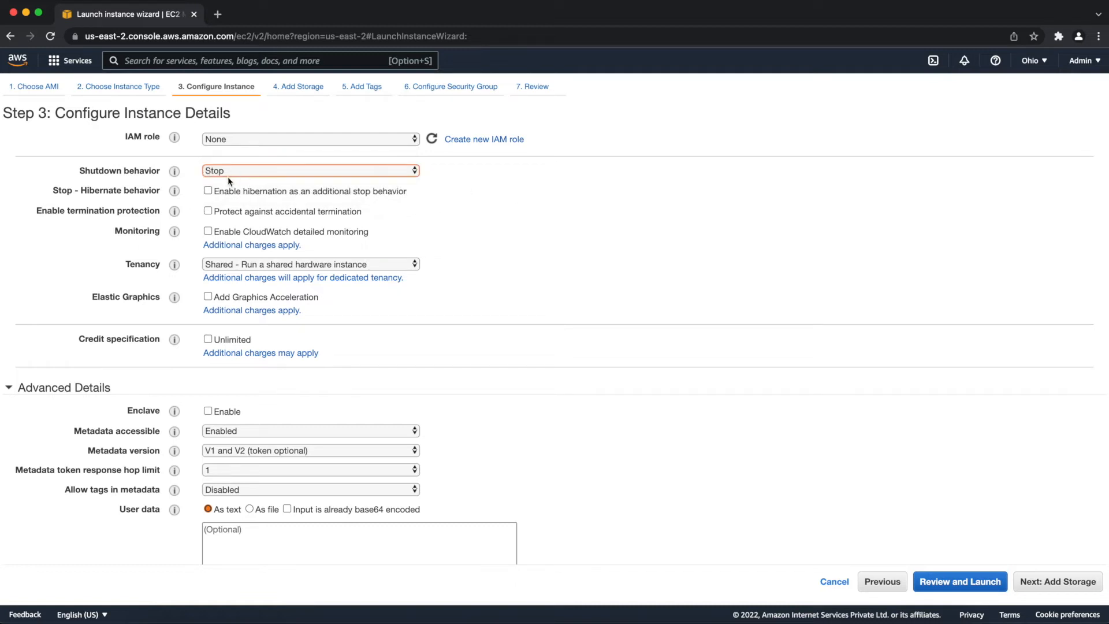
{"action": "scroll", "coordinate": [231, 310], "scroll_direction": "down", "scroll_amount": 1}
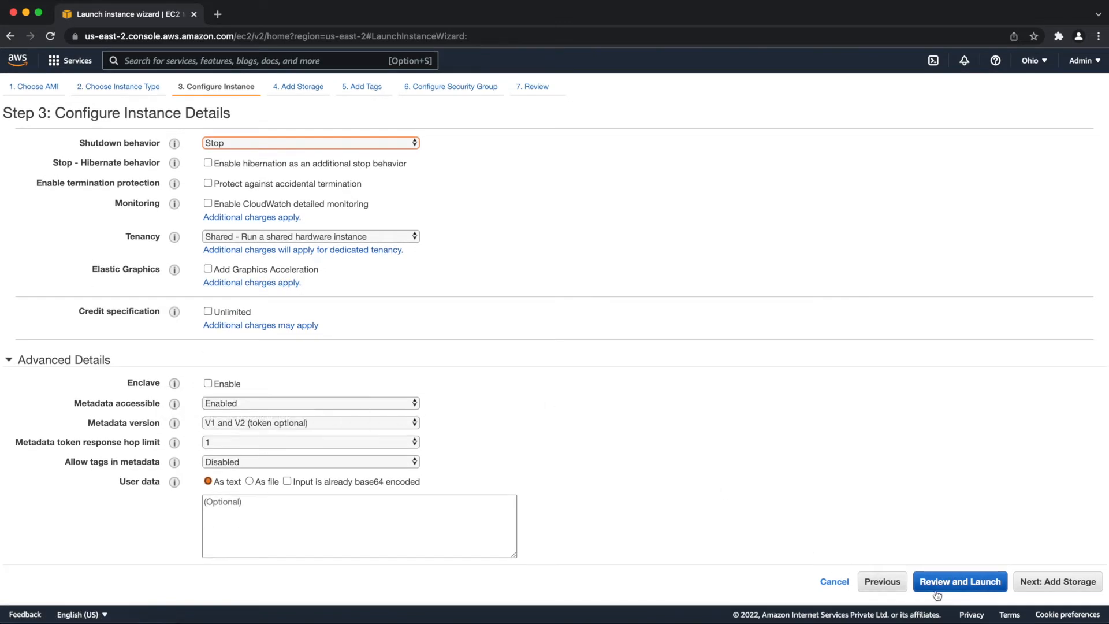
{"action": "left_click", "coordinate": [1034, 583]}
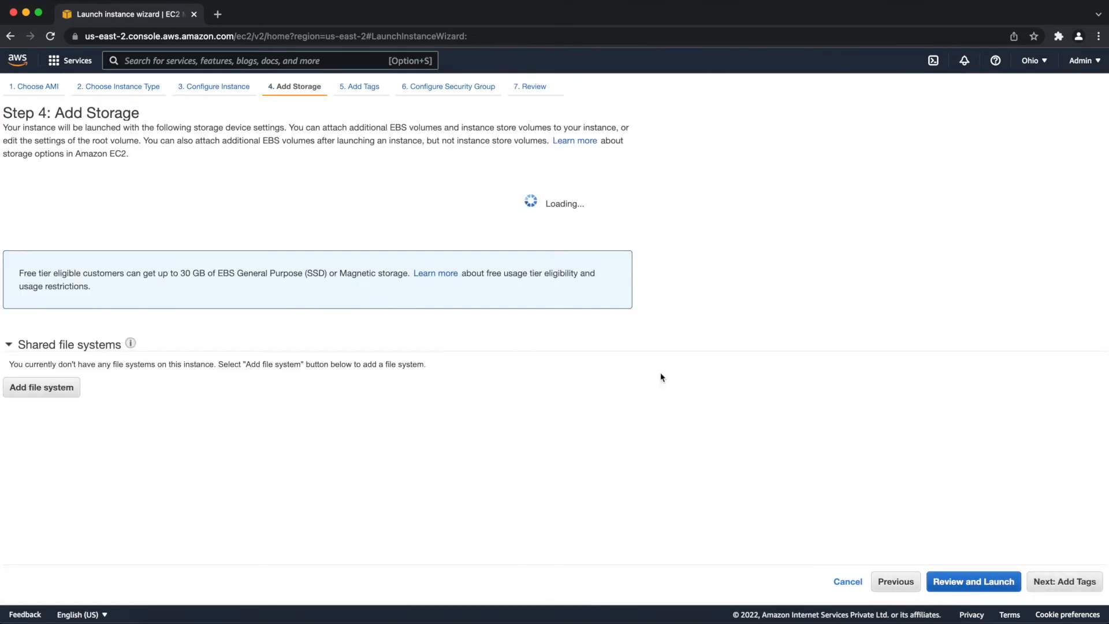
Step: Switch to the Keynote slide on creating an EC2 instance, highlight the Volume bullet and return to Google Chrome
{"action": "left_click", "coordinate": [347, 617]}
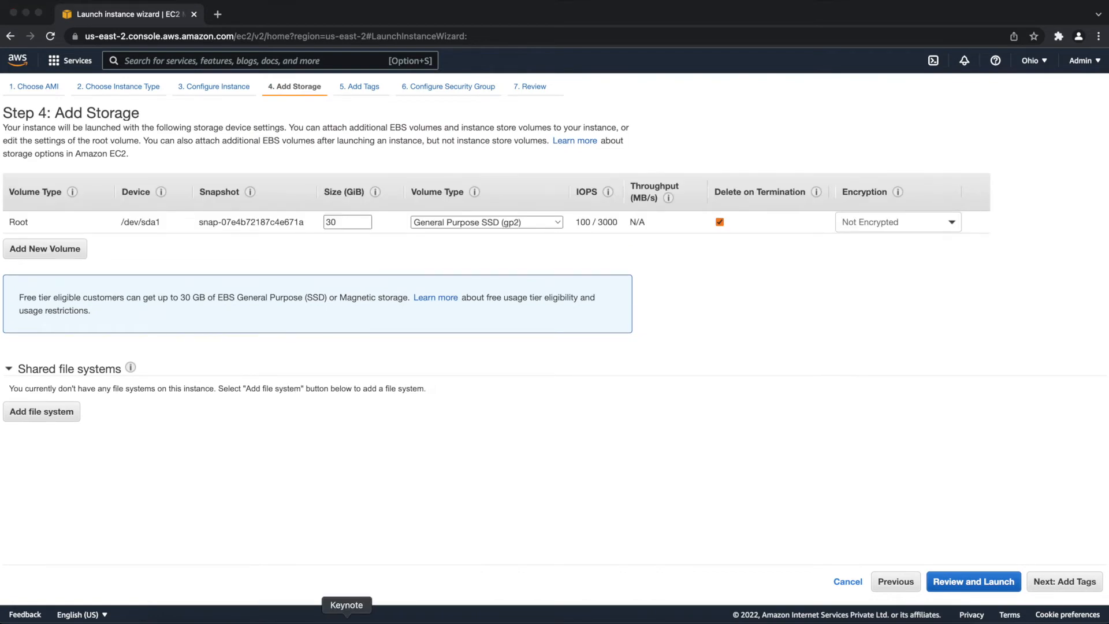
{"action": "left_click_drag", "start_coordinate": [152, 338], "coordinate": [221, 338]}
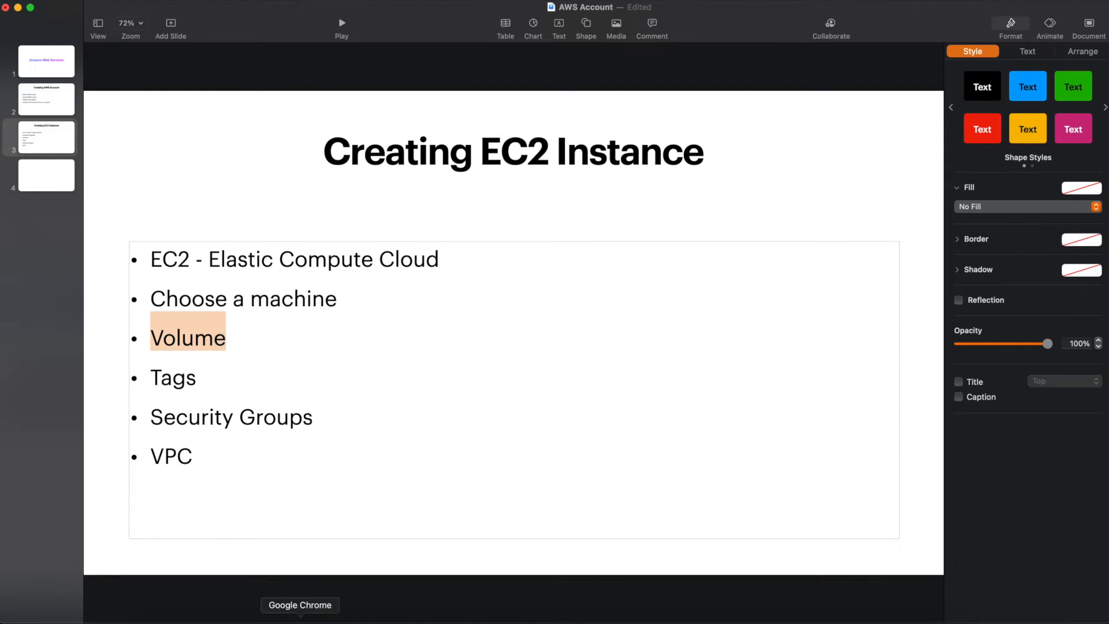
{"action": "left_click", "coordinate": [300, 617]}
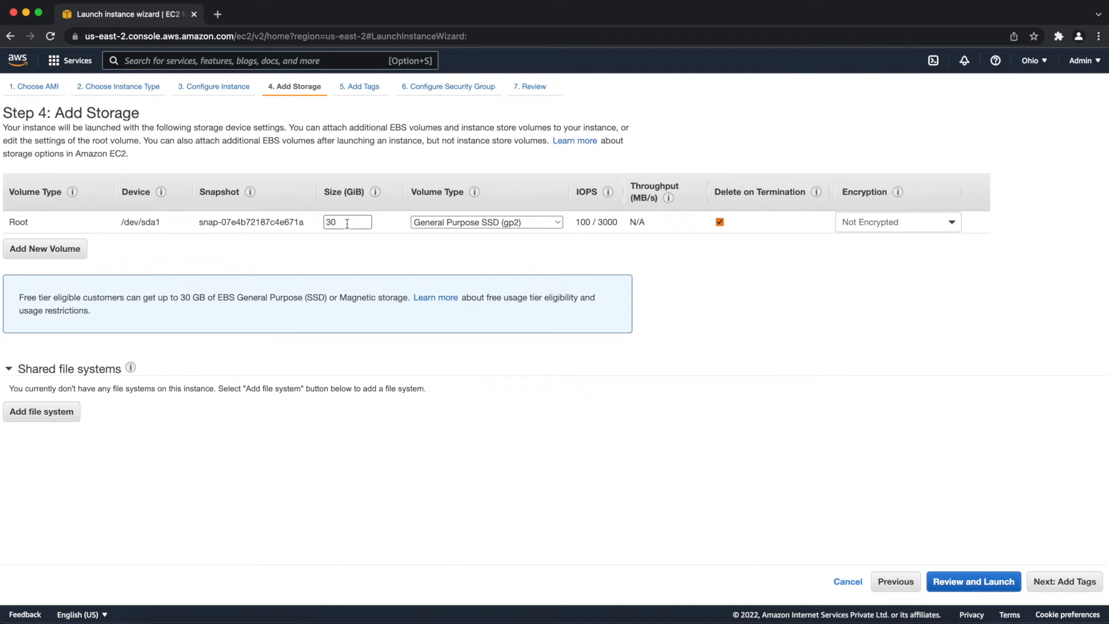
Step: Try a size of 50 GiB for the root volume
{"action": "double_click", "coordinate": [350, 224]}
{"action": "type", "text": "50"}
{"action": "left_click", "coordinate": [384, 258]}
Step: Set the root volume's size to 30 GiB and continue to the tag settings
{"action": "left_click", "coordinate": [325, 222]}
{"action": "double_click", "coordinate": [324, 222]}
{"action": "key", "text": "BackSpace"}
{"action": "type", "text": "30"}
{"action": "left_click", "coordinate": [345, 257]}
{"action": "left_click", "coordinate": [1060, 586]}
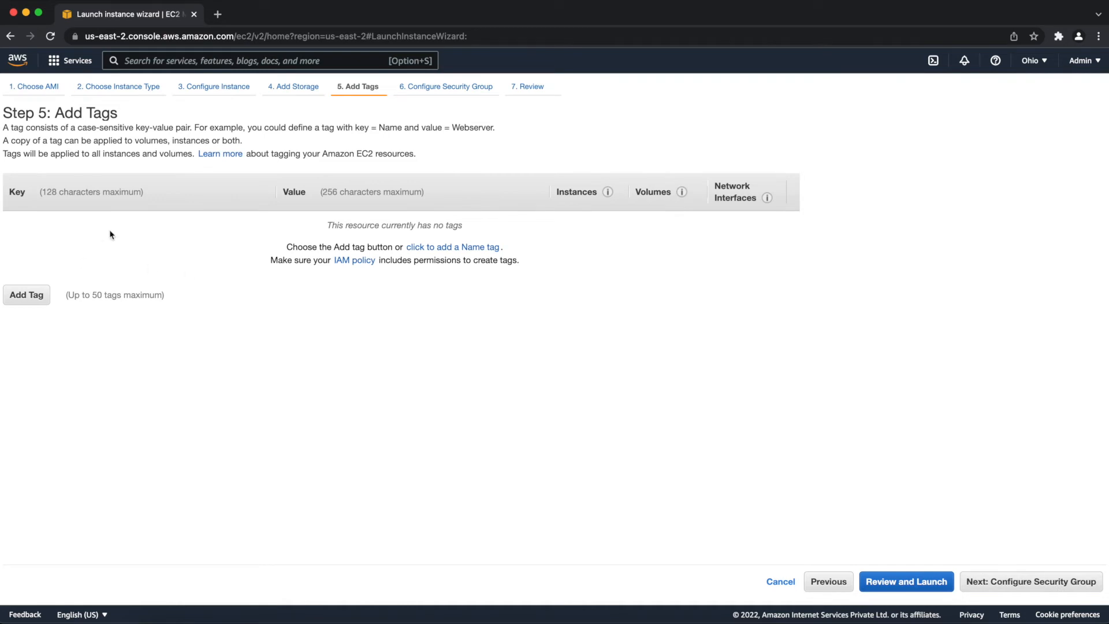
Step: Add a tag with the key TestInstance and the value Demo, and continue to the security group configuration
{"action": "left_click", "coordinate": [19, 302]}
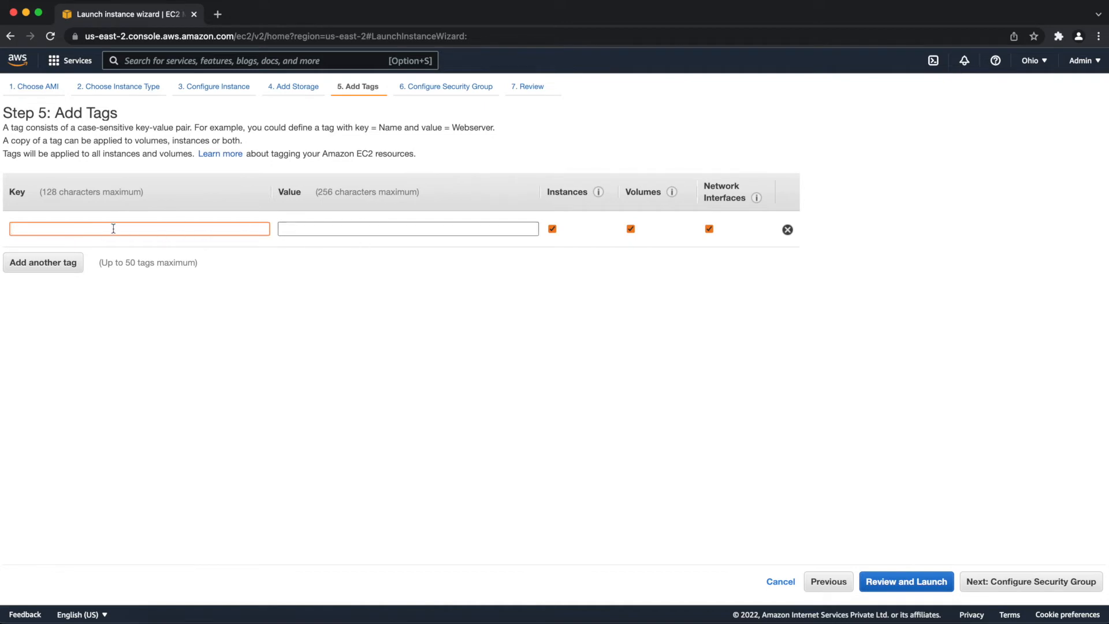
{"action": "left_click_drag", "start_coordinate": [10, 128], "coordinate": [209, 128]}
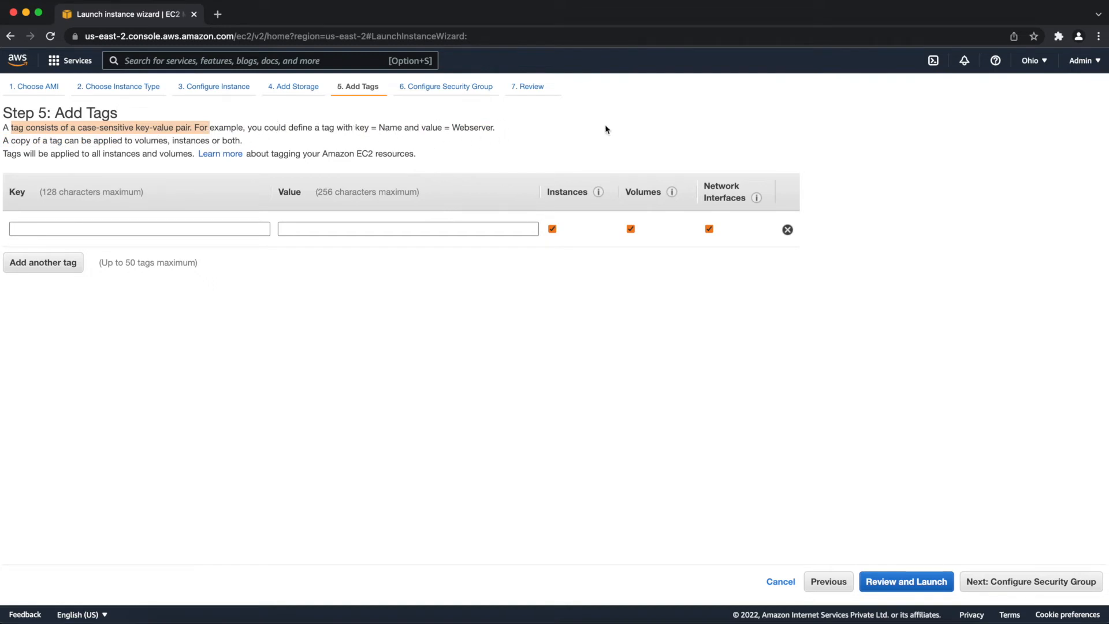
{"action": "left_click", "coordinate": [136, 228]}
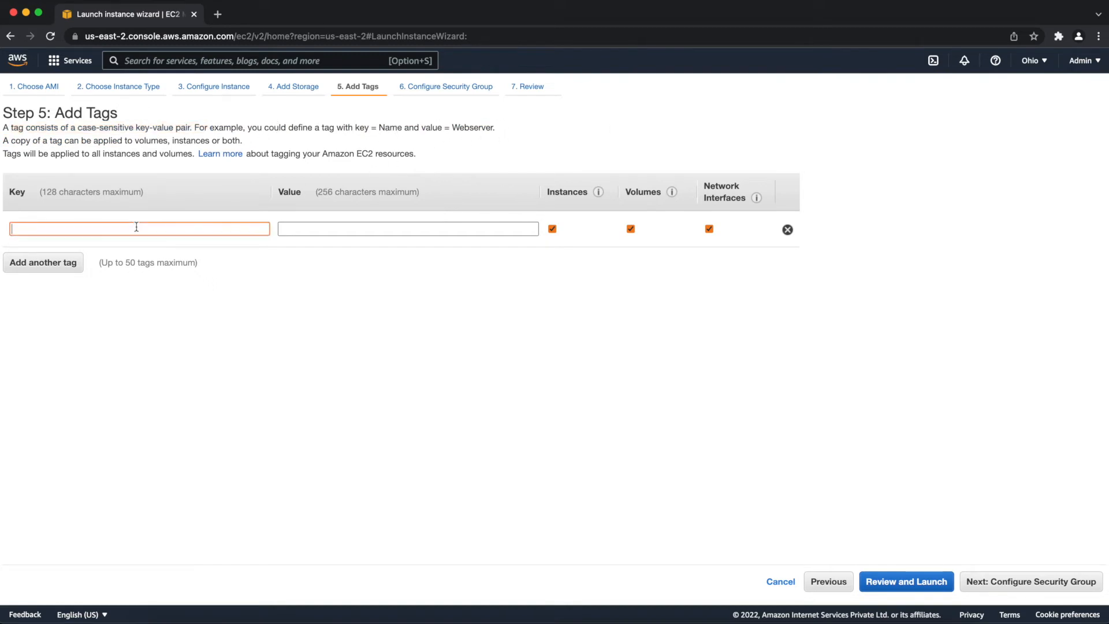
{"action": "type", "text": "TestInstance"}
{"action": "left_click", "coordinate": [317, 228]}
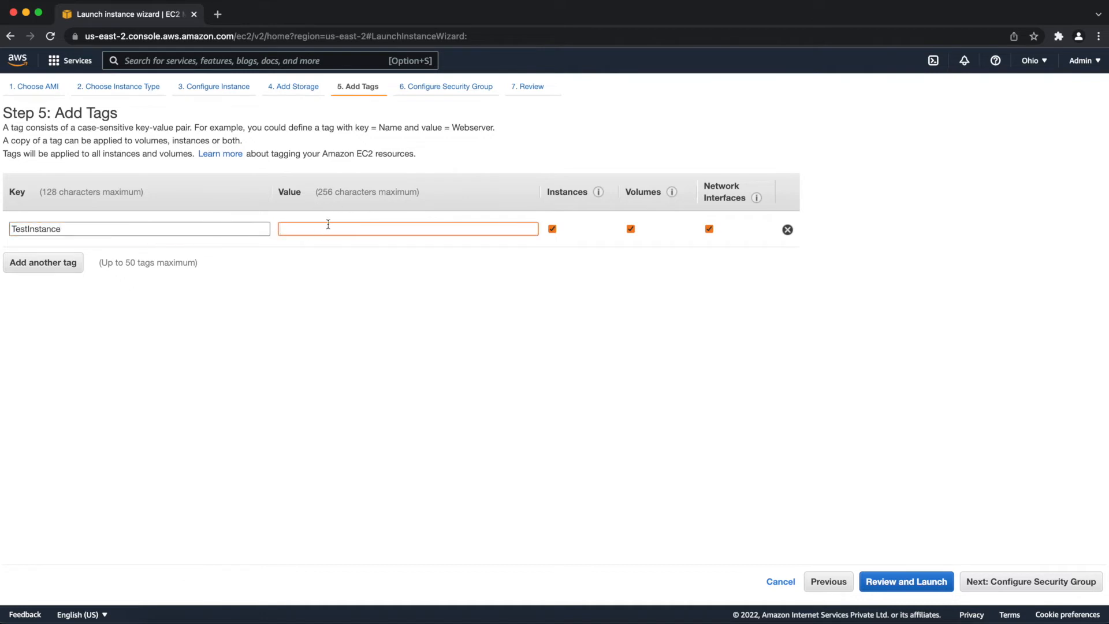
{"action": "type", "text": "Demo"}
{"action": "left_click", "coordinate": [324, 287]}
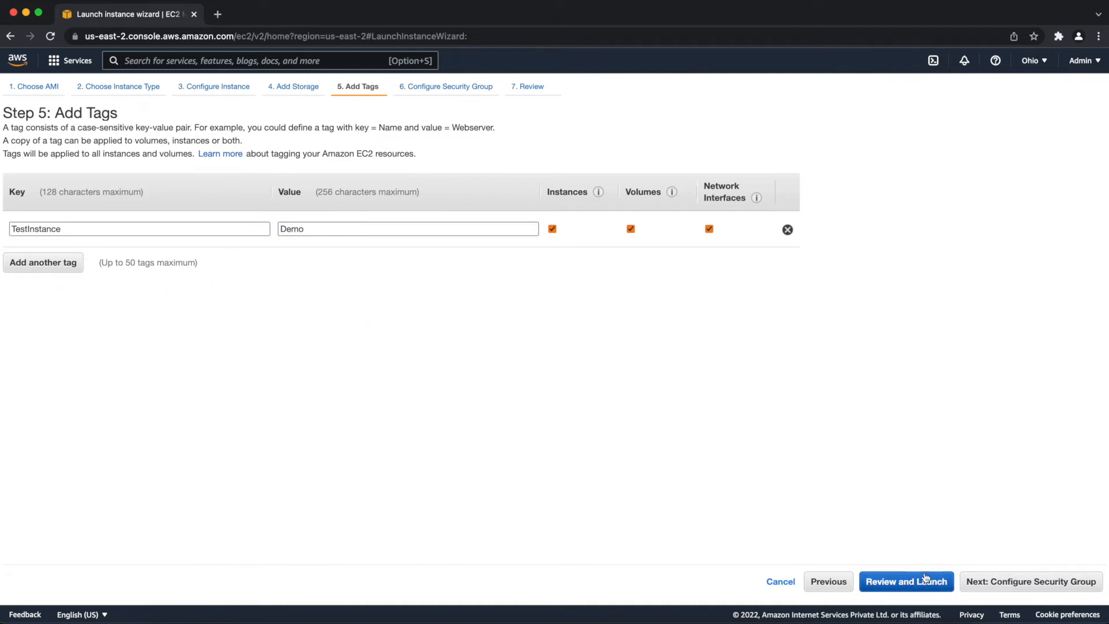
{"action": "left_click", "coordinate": [996, 586]}
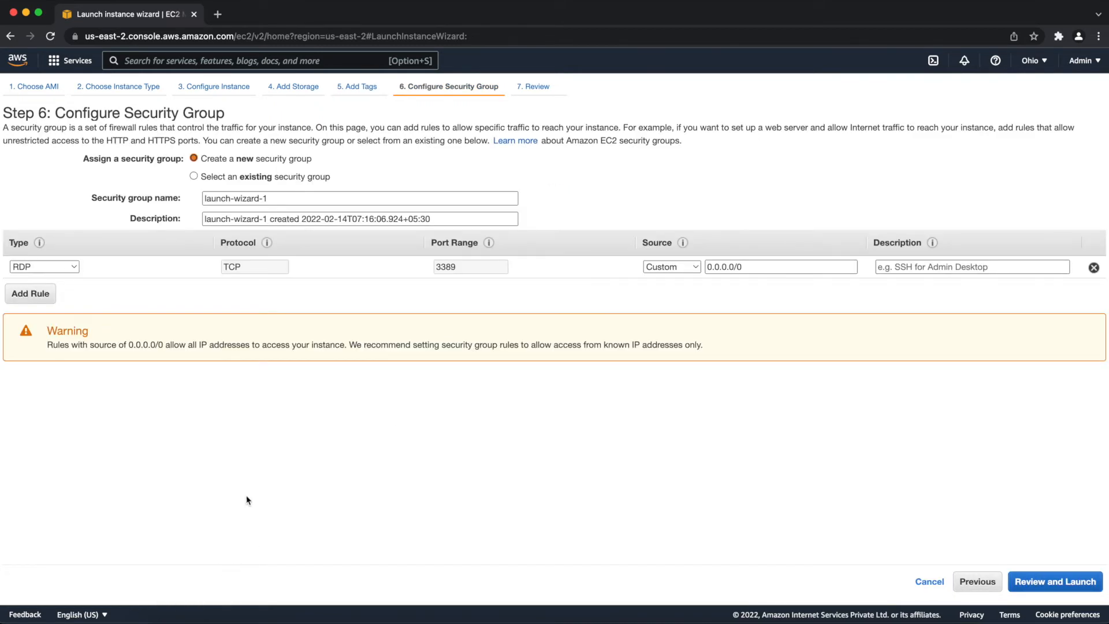
Step: Switch to the Keynote slide, highlight the Security Groups bullet and return to Google Chrome
{"action": "left_click", "coordinate": [347, 617]}
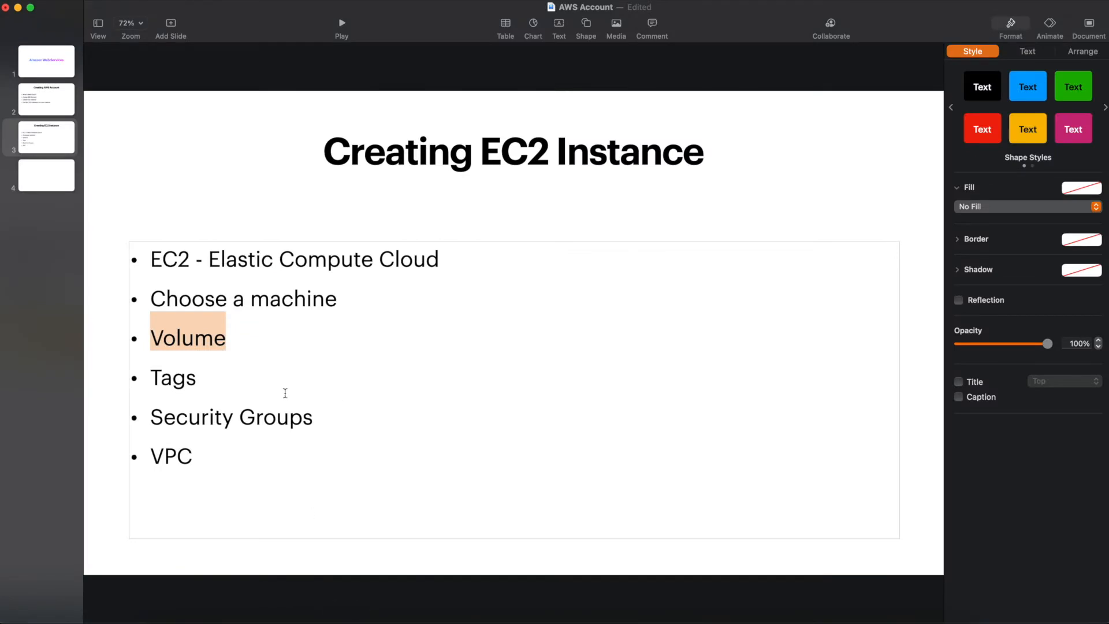
{"action": "left_click", "coordinate": [181, 413]}
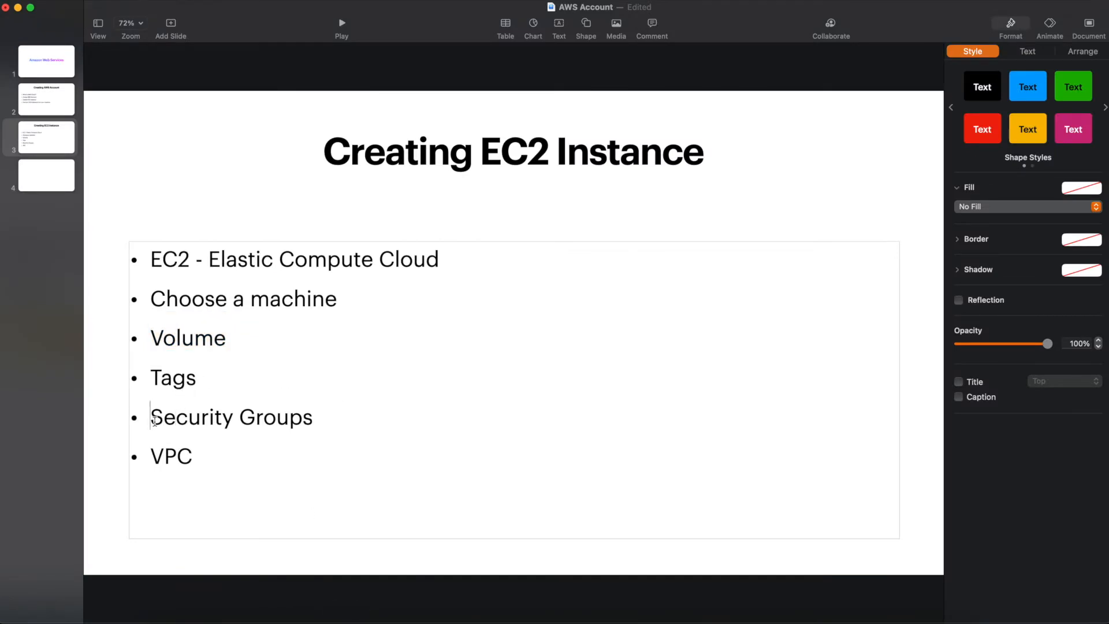
{"action": "left_click_drag", "start_coordinate": [150, 417], "coordinate": [313, 448]}
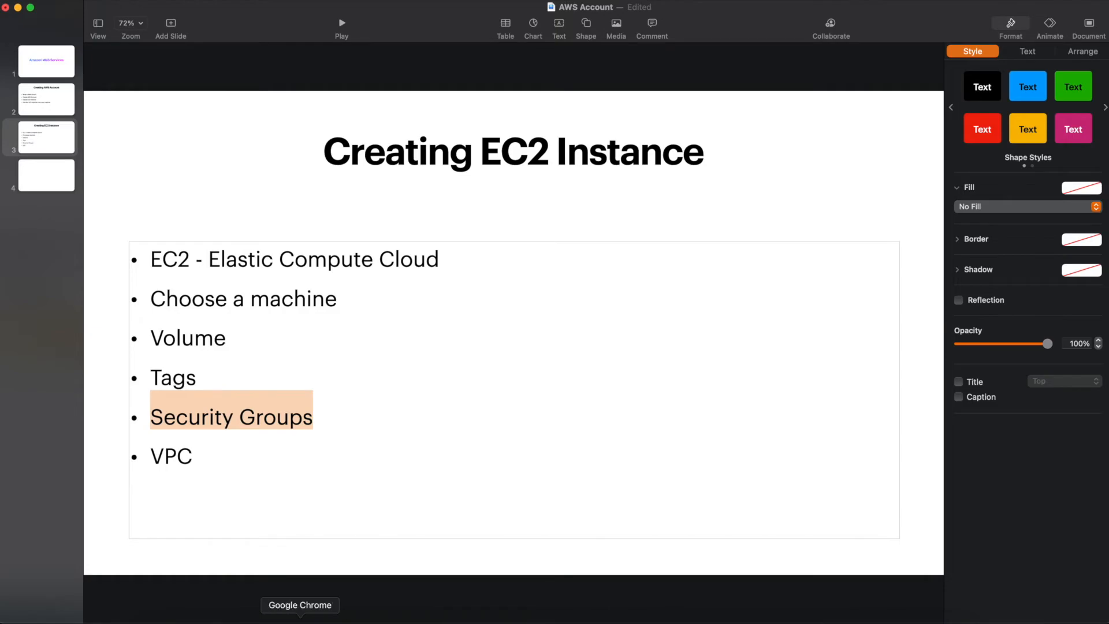
{"action": "left_click", "coordinate": [300, 620]}
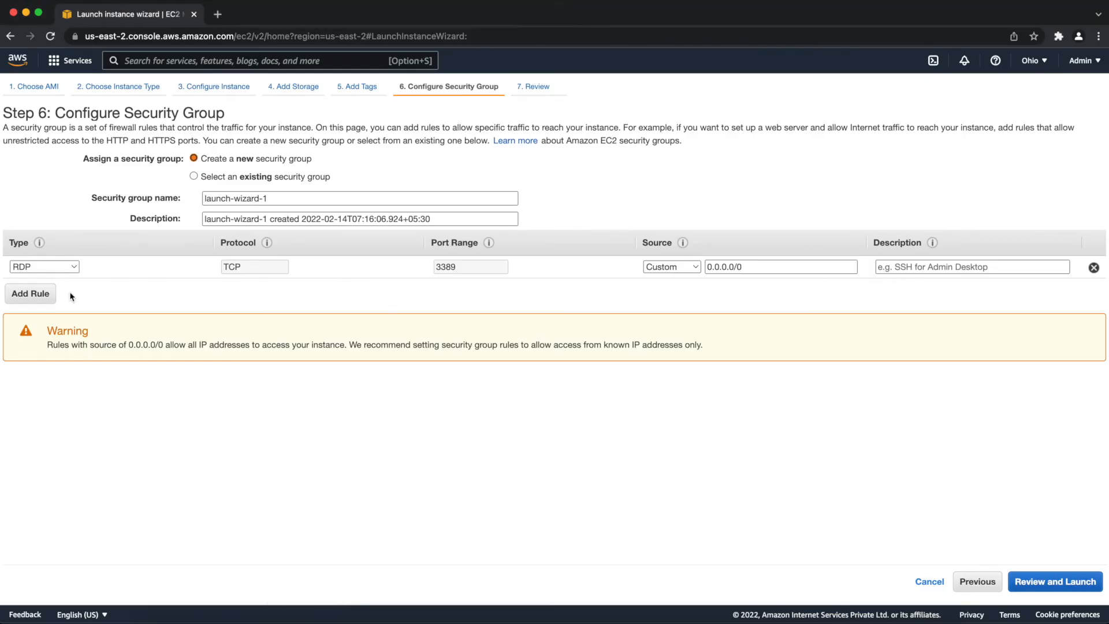
Step: Keep RDP as the security group rule's type and set its source to Anywhere
{"action": "left_click", "coordinate": [73, 269]}
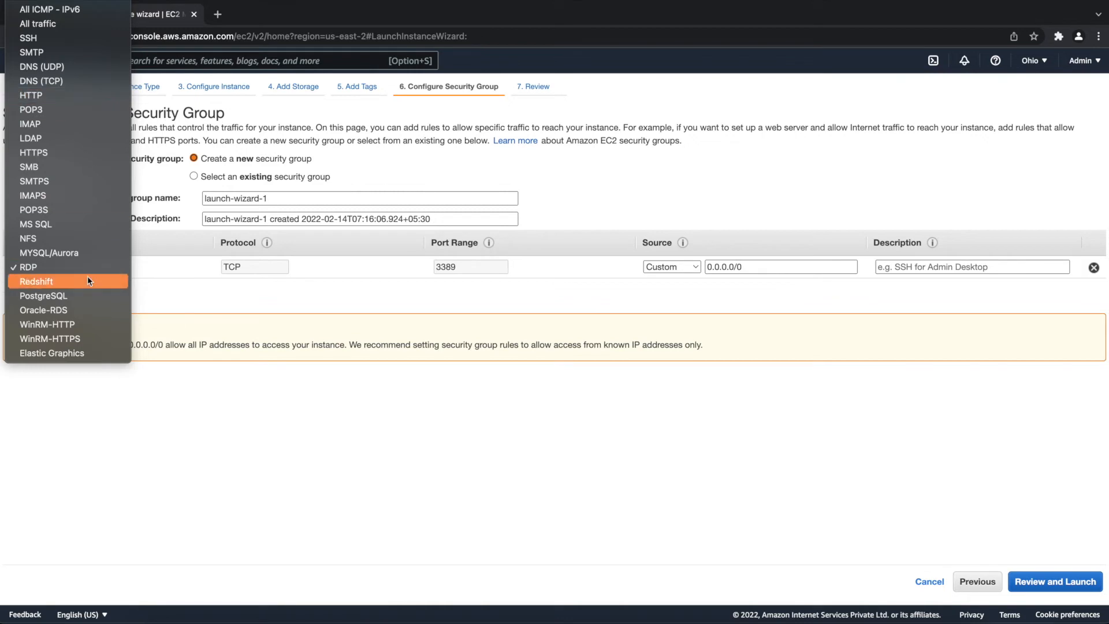
{"action": "left_click", "coordinate": [114, 413]}
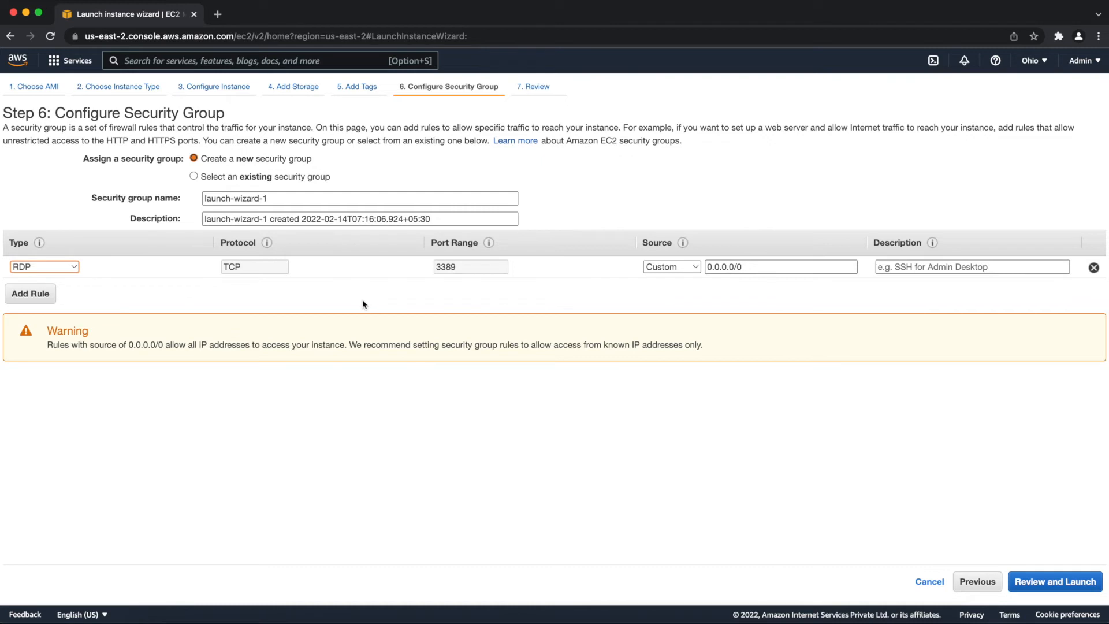
{"action": "left_click", "coordinate": [752, 268]}
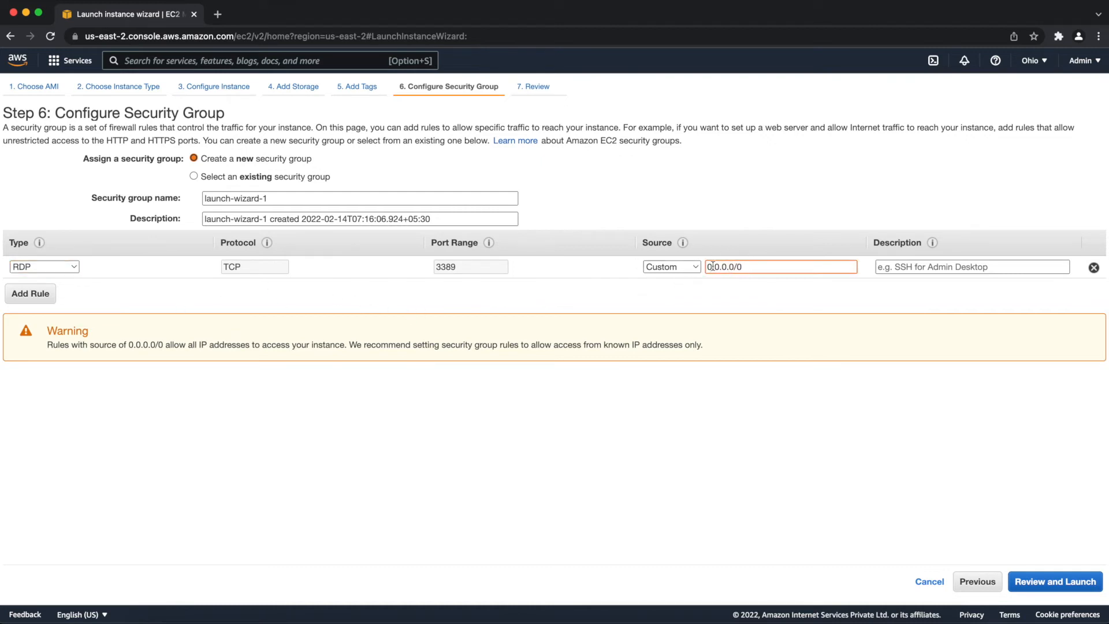
{"action": "left_click", "coordinate": [687, 269]}
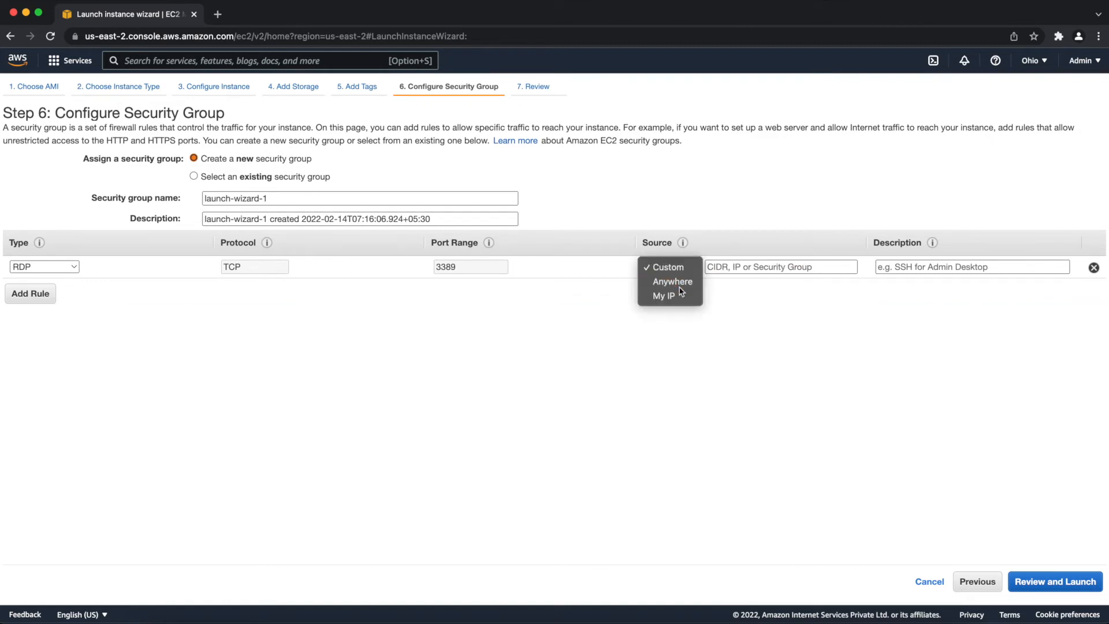
{"action": "left_click", "coordinate": [673, 281]}
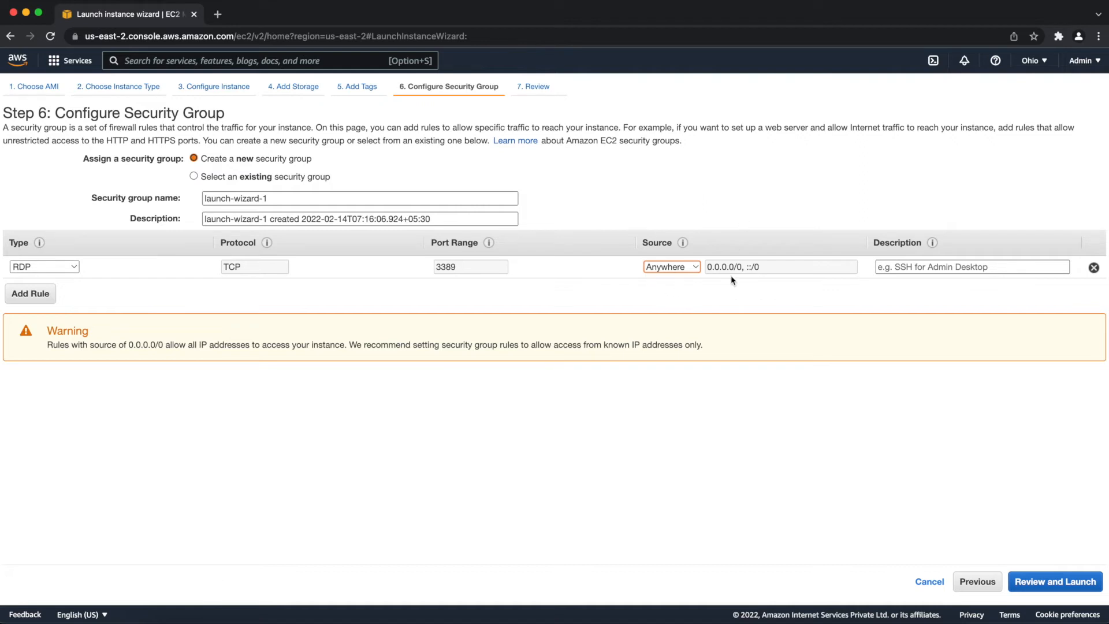
Step: Check the RDP rule's source options, keep Anywhere, and continue to the instance launch review
{"action": "left_click", "coordinate": [674, 269]}
{"action": "left_click", "coordinate": [674, 270]}
{"action": "left_click", "coordinate": [673, 270]}
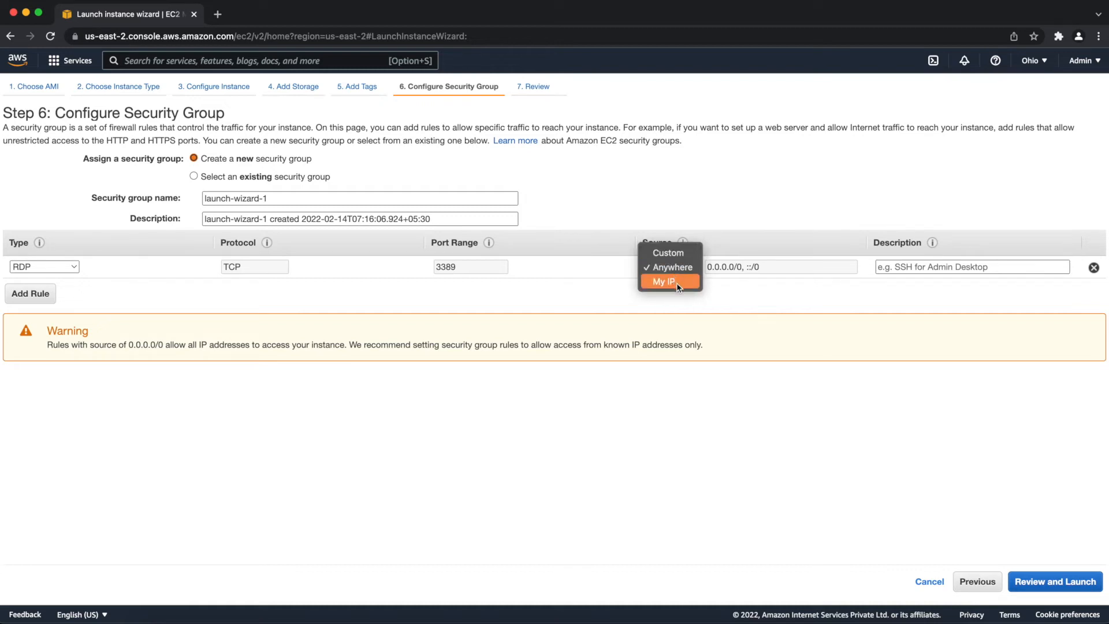
{"action": "left_click", "coordinate": [584, 308]}
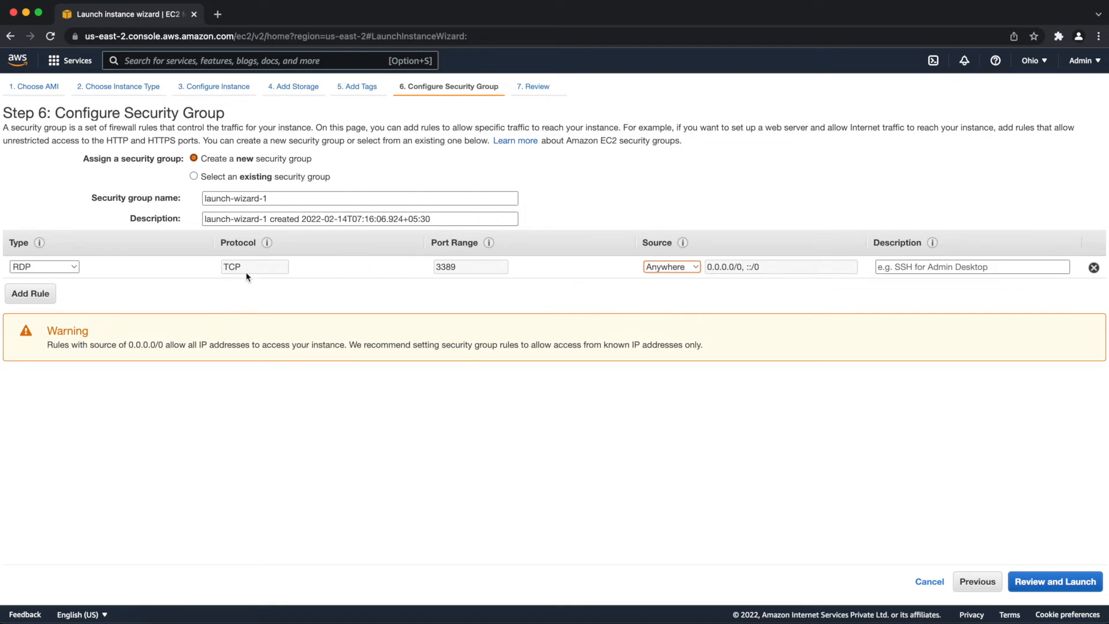
{"action": "mouse_move", "coordinate": [491, 243]}
{"action": "left_click", "coordinate": [1049, 585]}
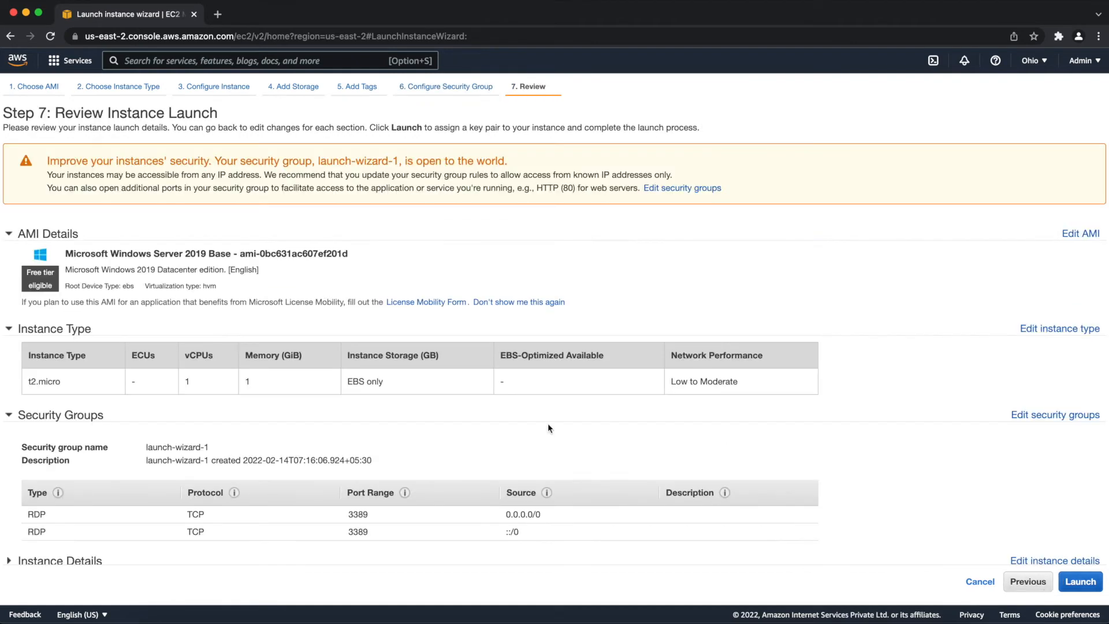
Step: Expand and review the Instance Details in the launch summary, and proceed to the key pair selection for launch
{"action": "scroll", "coordinate": [304, 401], "scroll_direction": "down", "scroll_amount": 2}
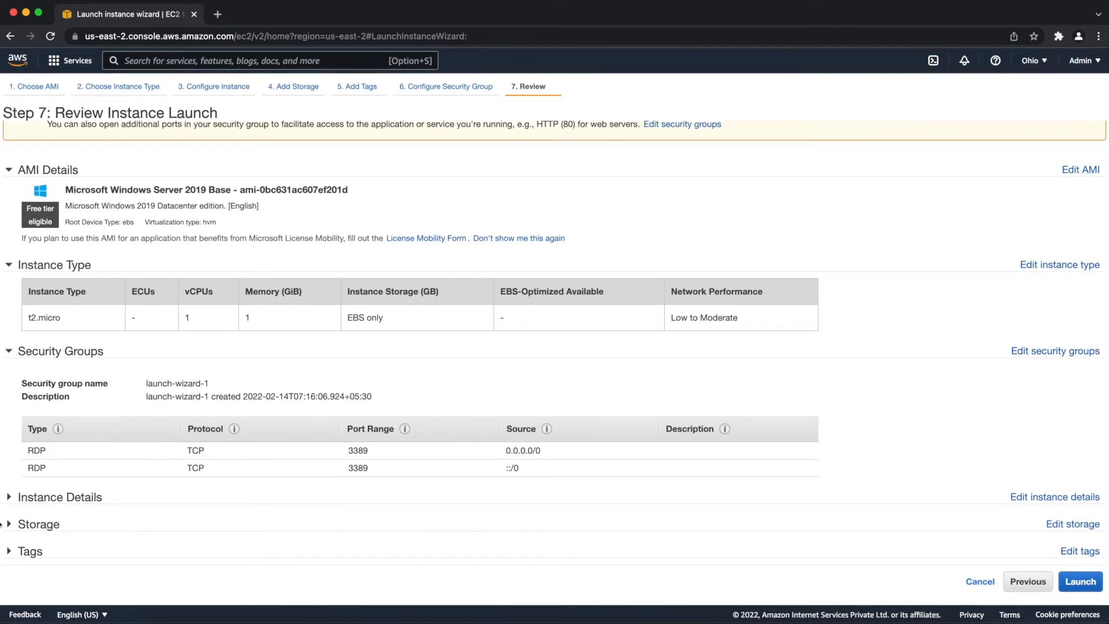
{"action": "left_click", "coordinate": [10, 497]}
{"action": "scroll", "coordinate": [11, 501], "scroll_direction": "down", "scroll_amount": 4}
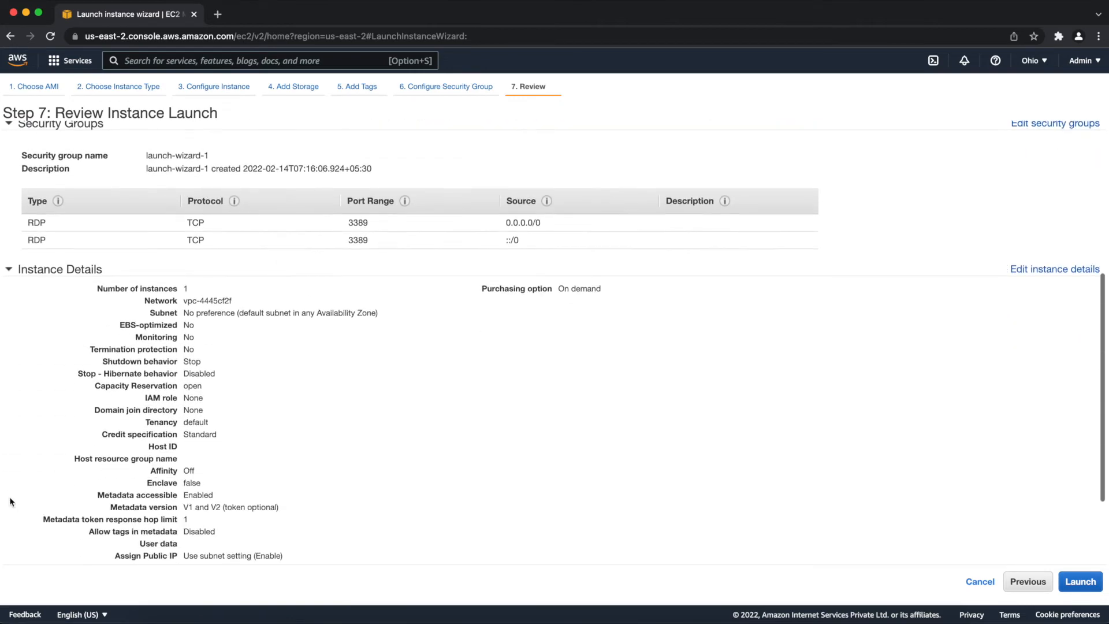
{"action": "scroll", "coordinate": [10, 502], "scroll_direction": "down", "scroll_amount": 2}
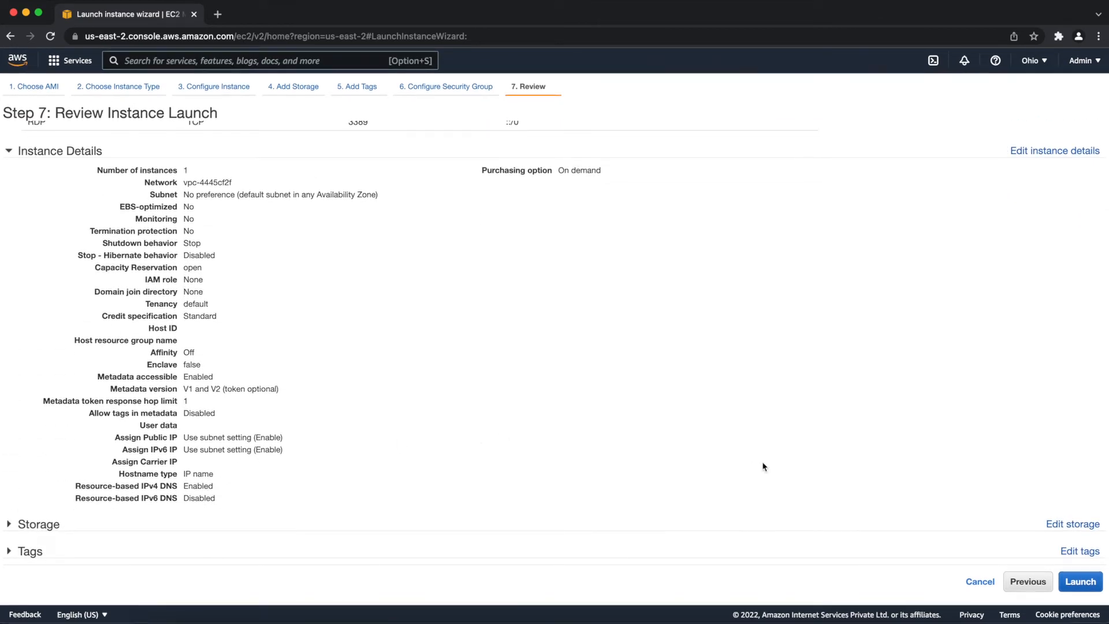
{"action": "left_click", "coordinate": [1082, 583]}
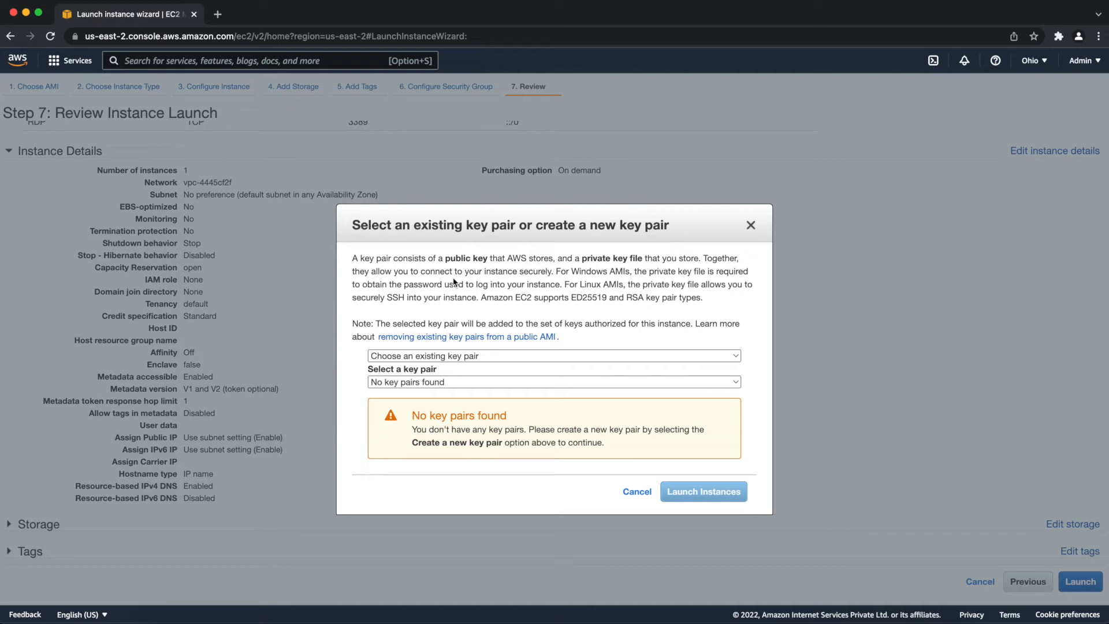
Step: Create a new RSA key pair named demo, download it and launch the instance
{"action": "left_click", "coordinate": [455, 356]}
{"action": "left_click", "coordinate": [439, 369]}
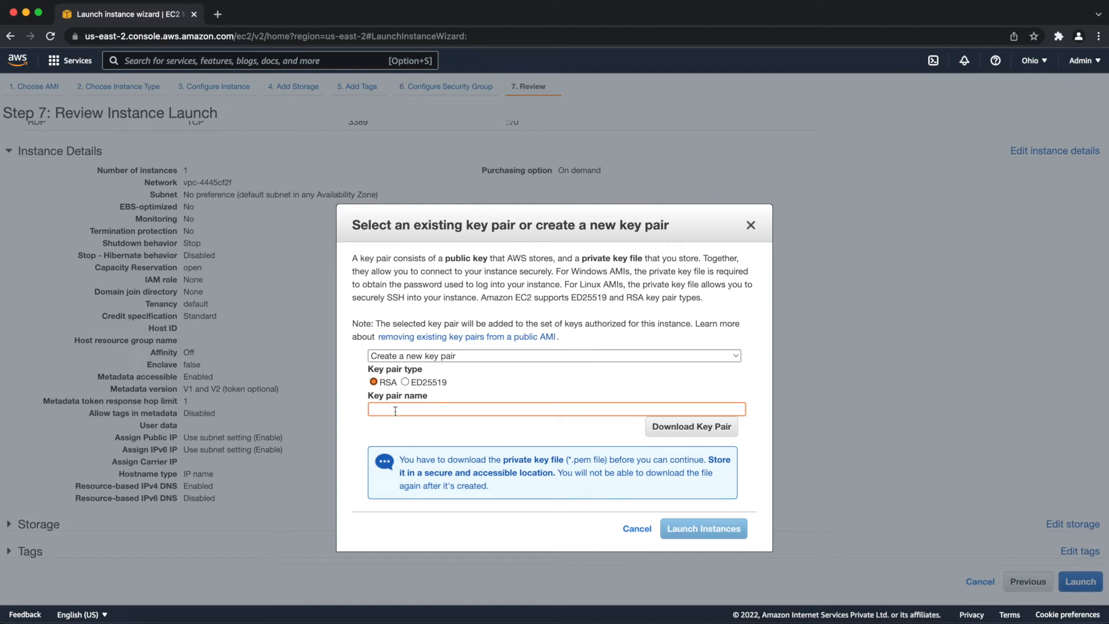
{"action": "type", "text": "demo"}
{"action": "left_click", "coordinate": [680, 434]}
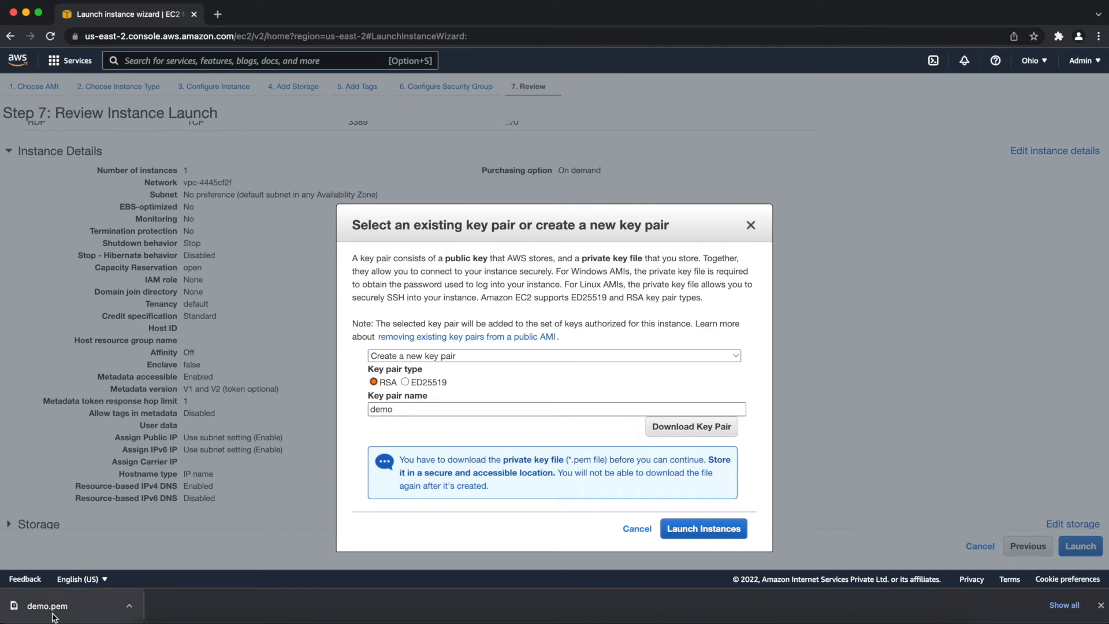
{"action": "left_click", "coordinate": [705, 530]}
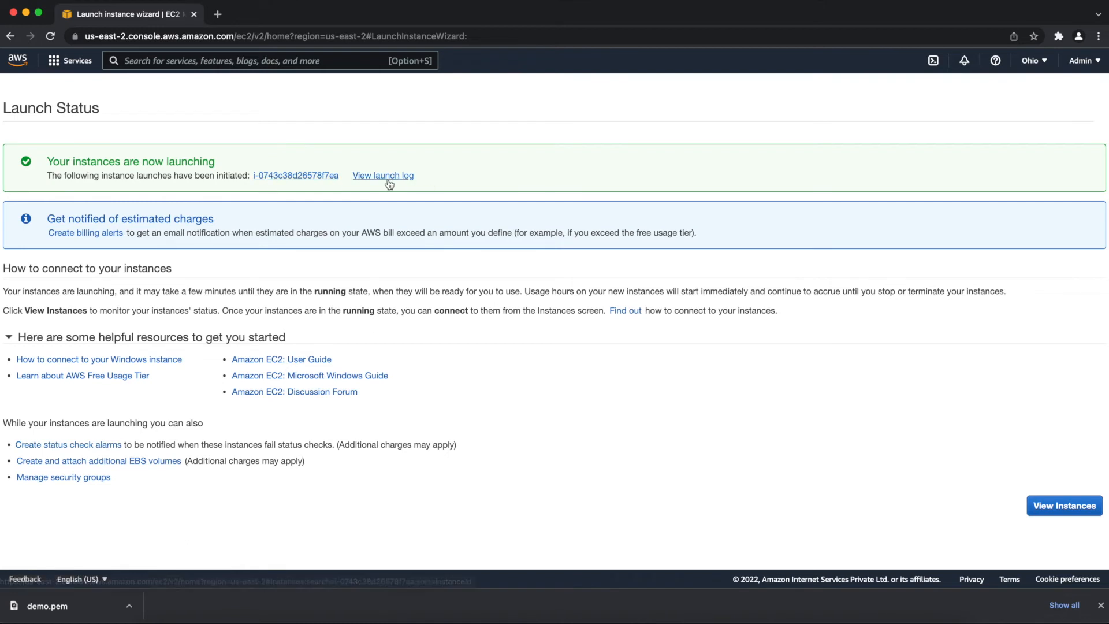
Step: Open the newly launched instance in the instance list and name it Demo
{"action": "left_click", "coordinate": [302, 178]}
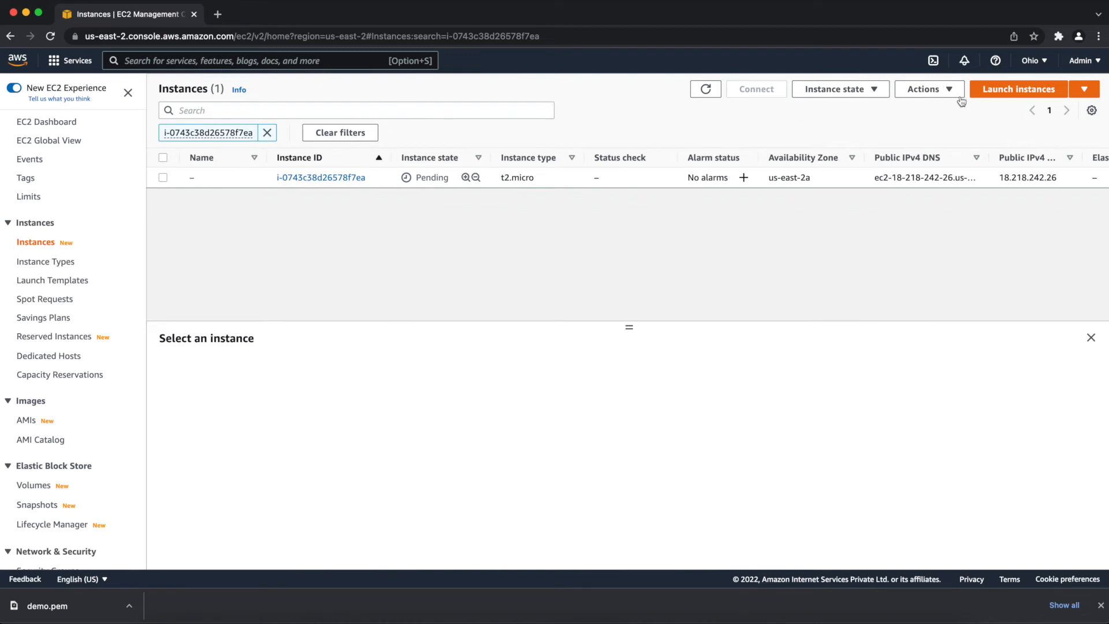
{"action": "left_click", "coordinate": [201, 178]}
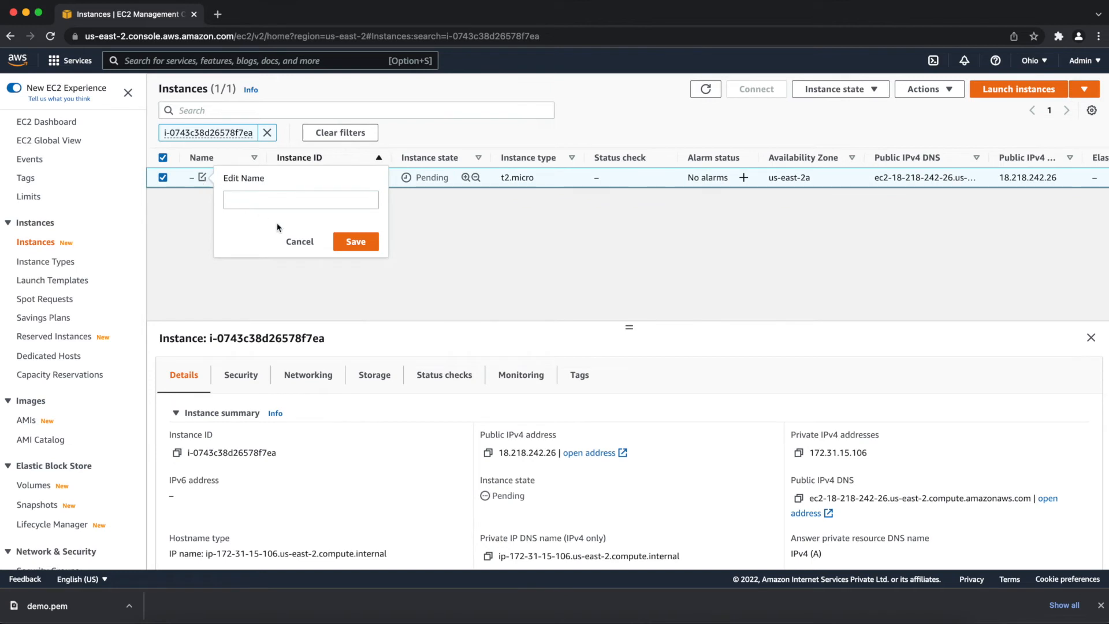
{"action": "left_click", "coordinate": [247, 196]}
{"action": "type", "text": "Demo"}
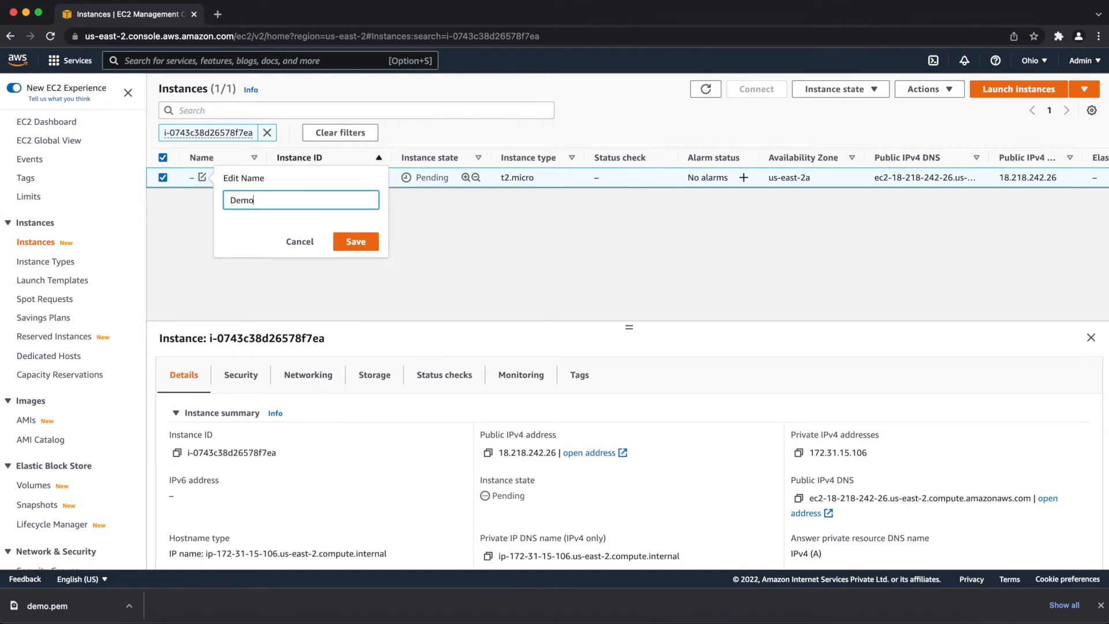
{"action": "left_click", "coordinate": [356, 242]}
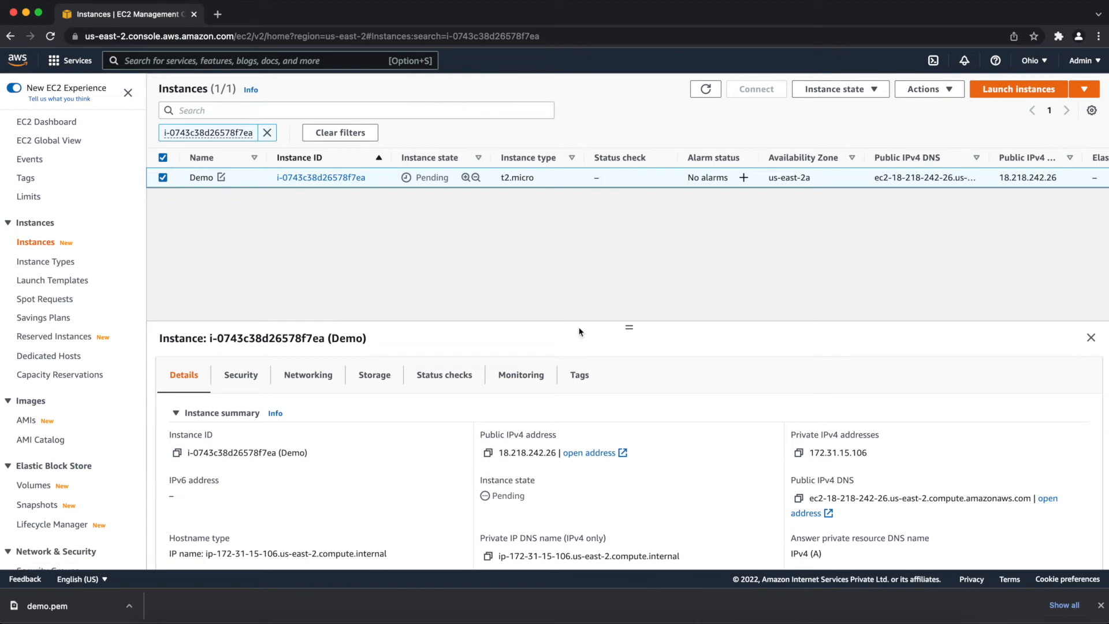
Step: Examine the Demo instance's summary and details, and refresh the instance list
{"action": "scroll", "coordinate": [654, 367], "scroll_direction": "down", "scroll_amount": 5}
{"action": "scroll", "coordinate": [654, 369], "scroll_direction": "up", "scroll_amount": 3}
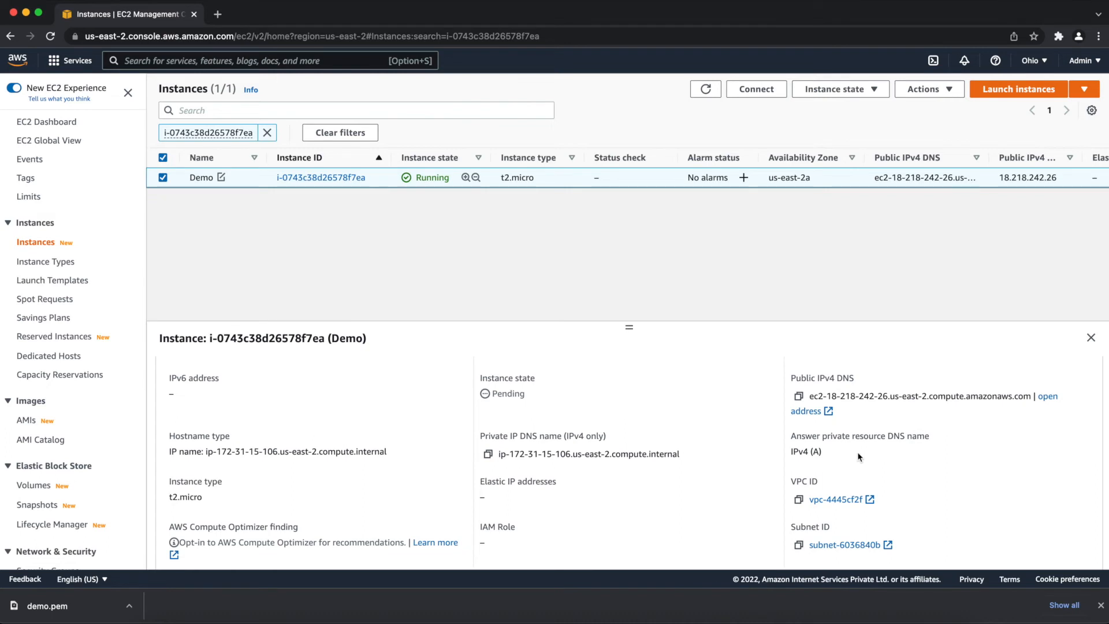
{"action": "scroll", "coordinate": [857, 452], "scroll_direction": "down", "scroll_amount": 3}
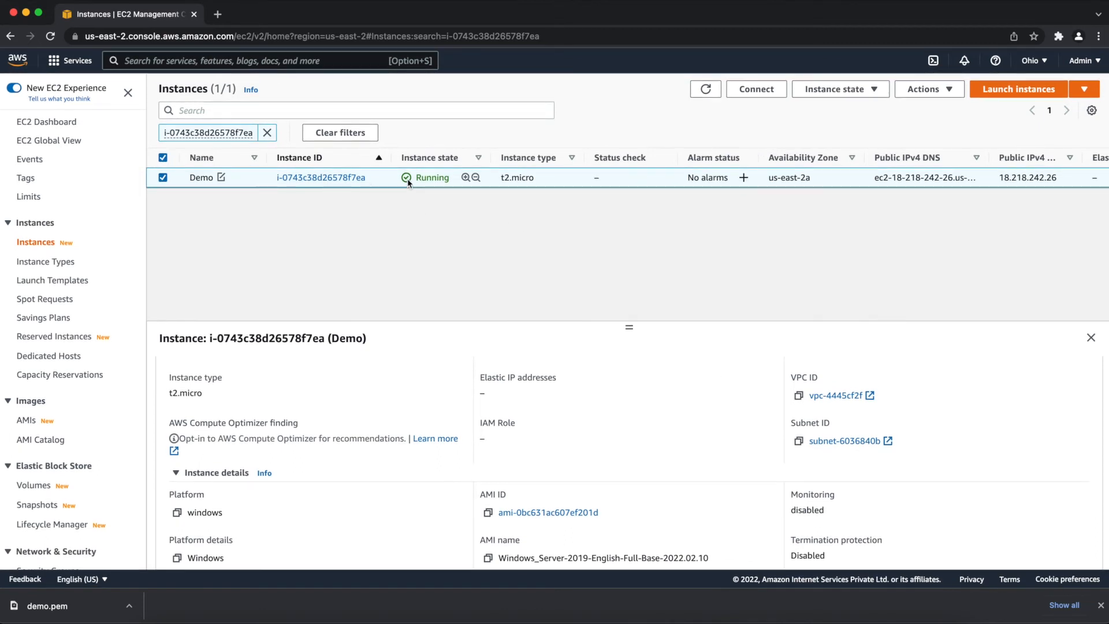
{"action": "left_click", "coordinate": [703, 90]}
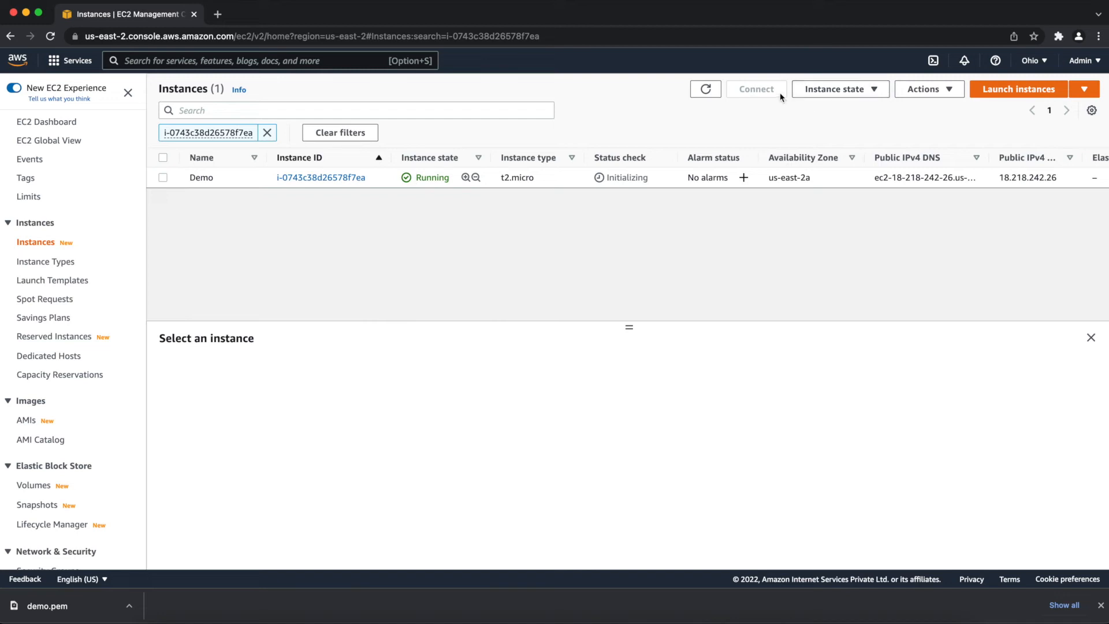
Step: Select the Demo instance and look through its available actions and instance state options
{"action": "left_click", "coordinate": [848, 93]}
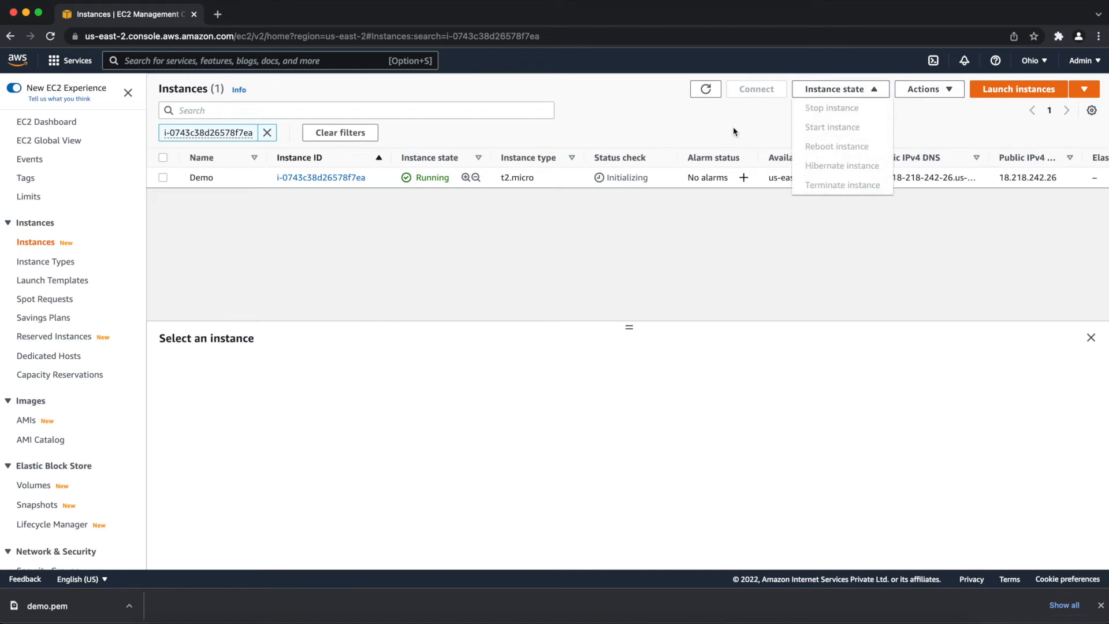
{"action": "left_click", "coordinate": [939, 90]}
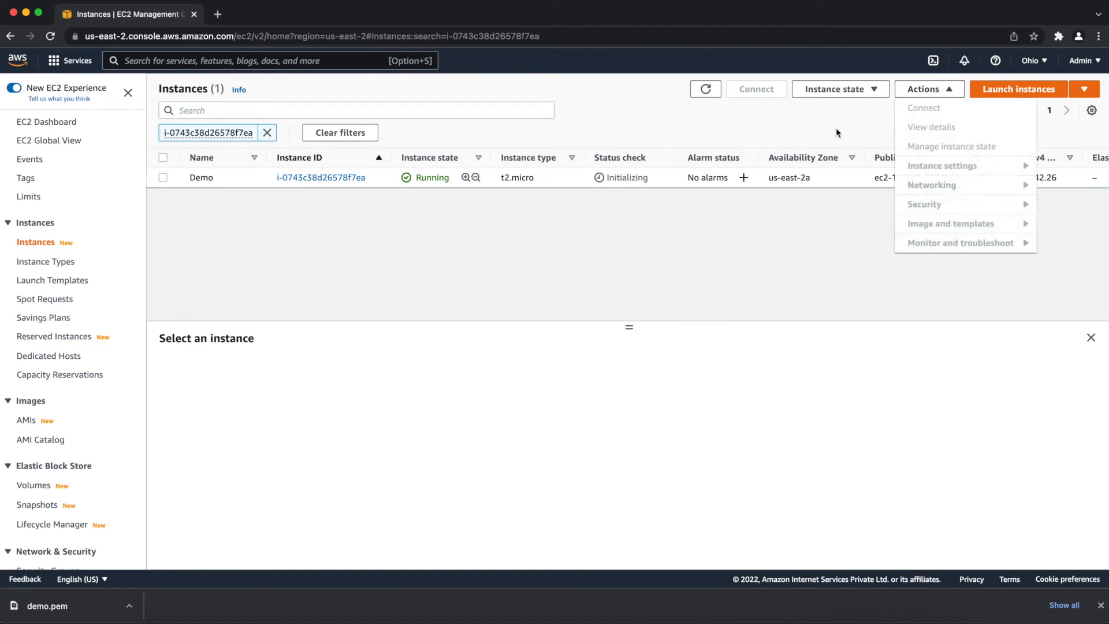
{"action": "left_click", "coordinate": [163, 178]}
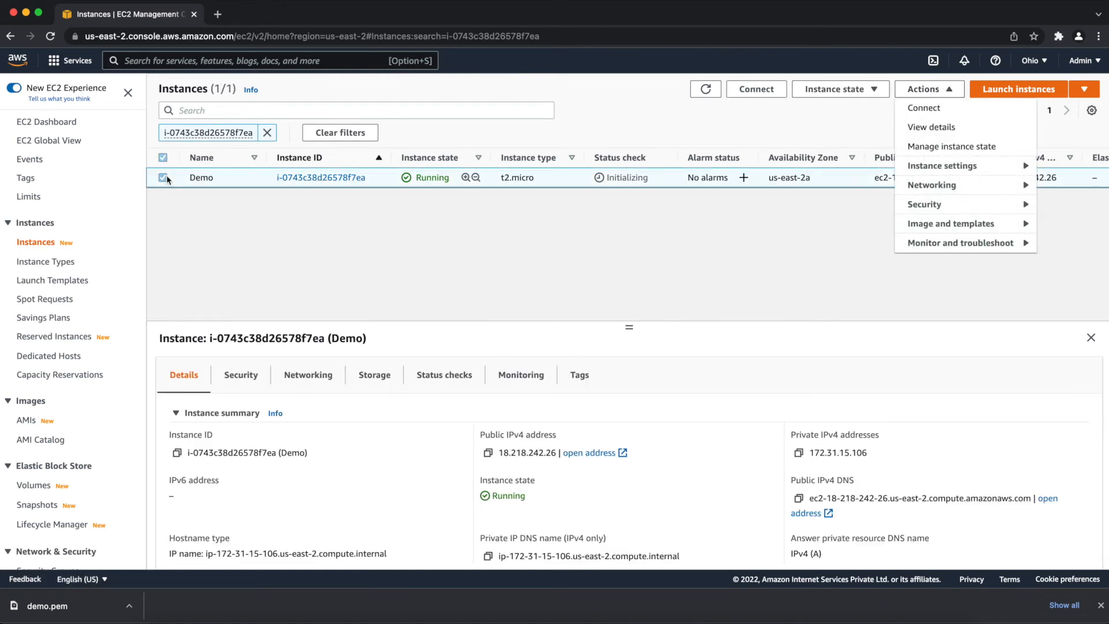
{"action": "left_click", "coordinate": [787, 137]}
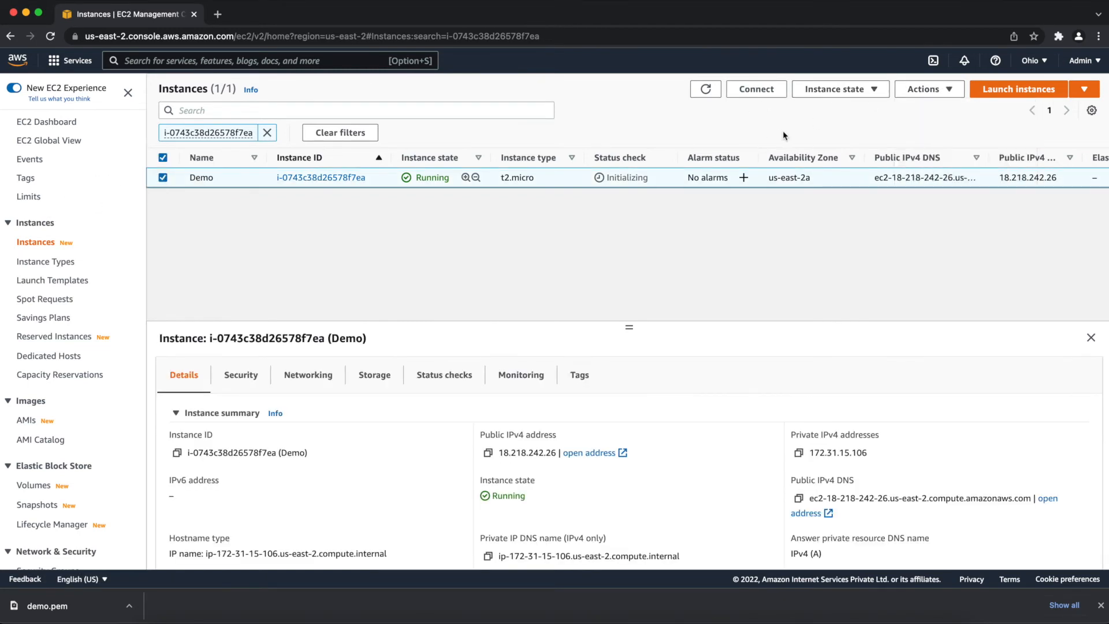
{"action": "left_click", "coordinate": [923, 89]}
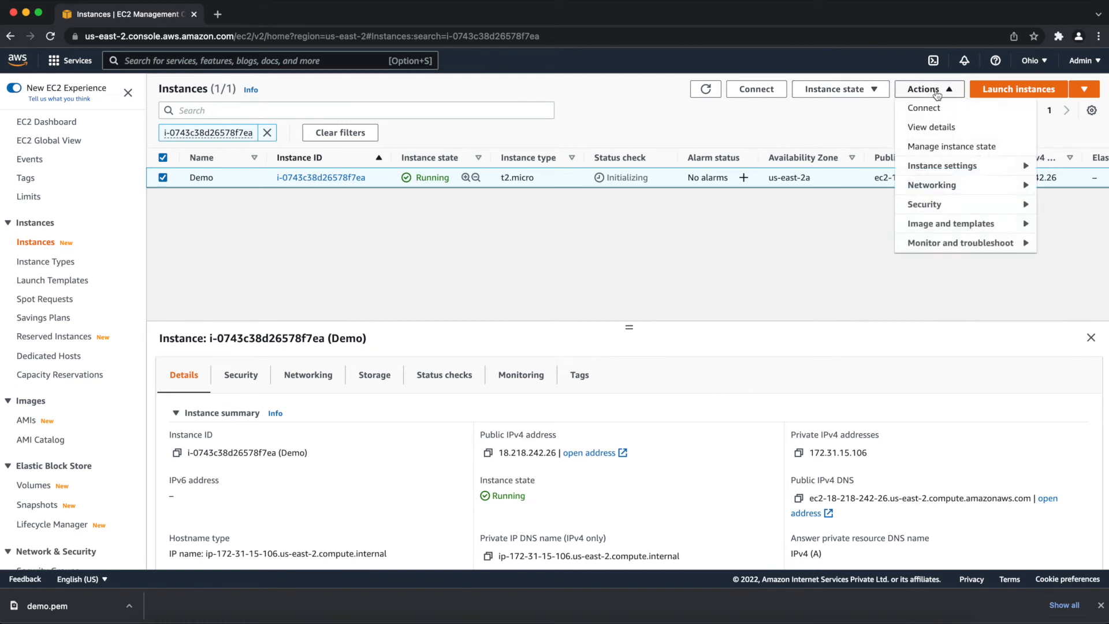
{"action": "left_click", "coordinate": [859, 92]}
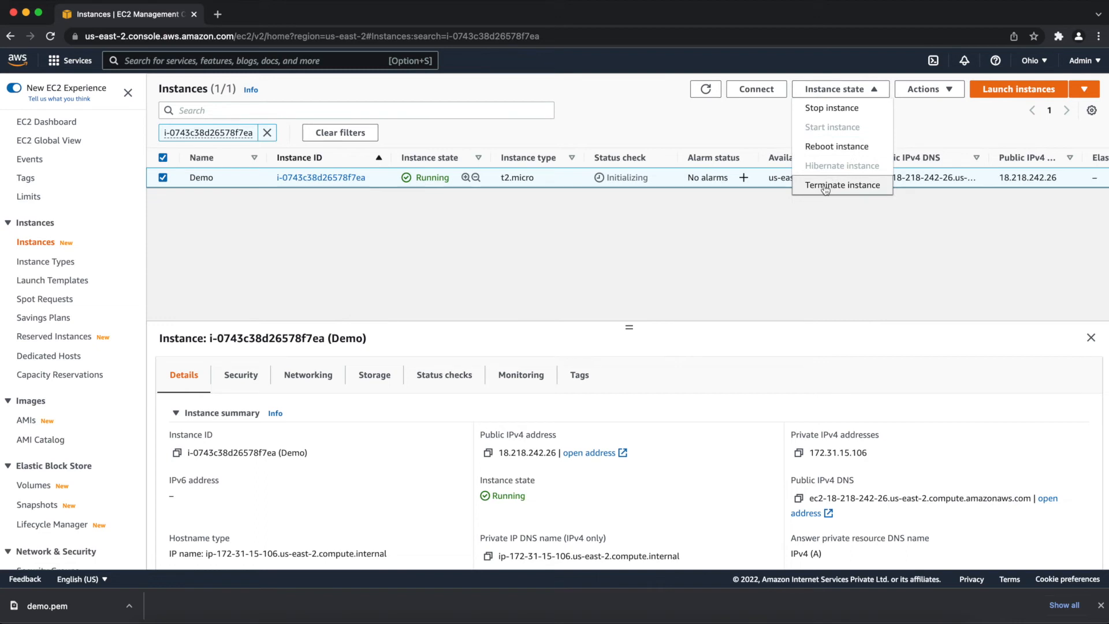
Step: Open the Demo instance's connection options, compare the methods, and download the remote desktop file for the RDP client
{"action": "left_click", "coordinate": [923, 89]}
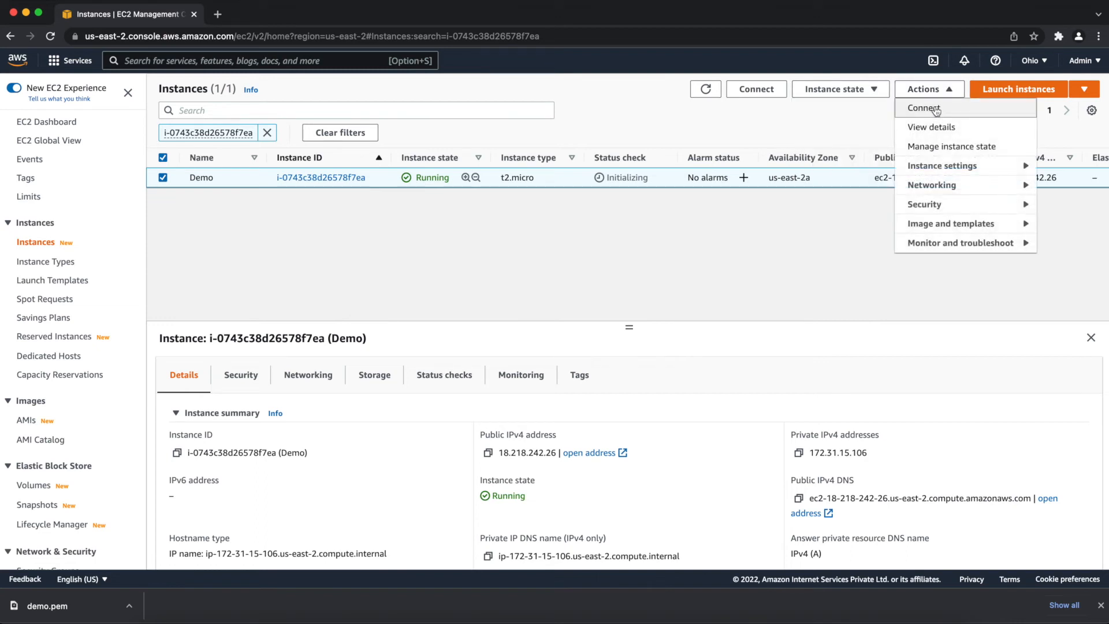
{"action": "left_click", "coordinate": [936, 109]}
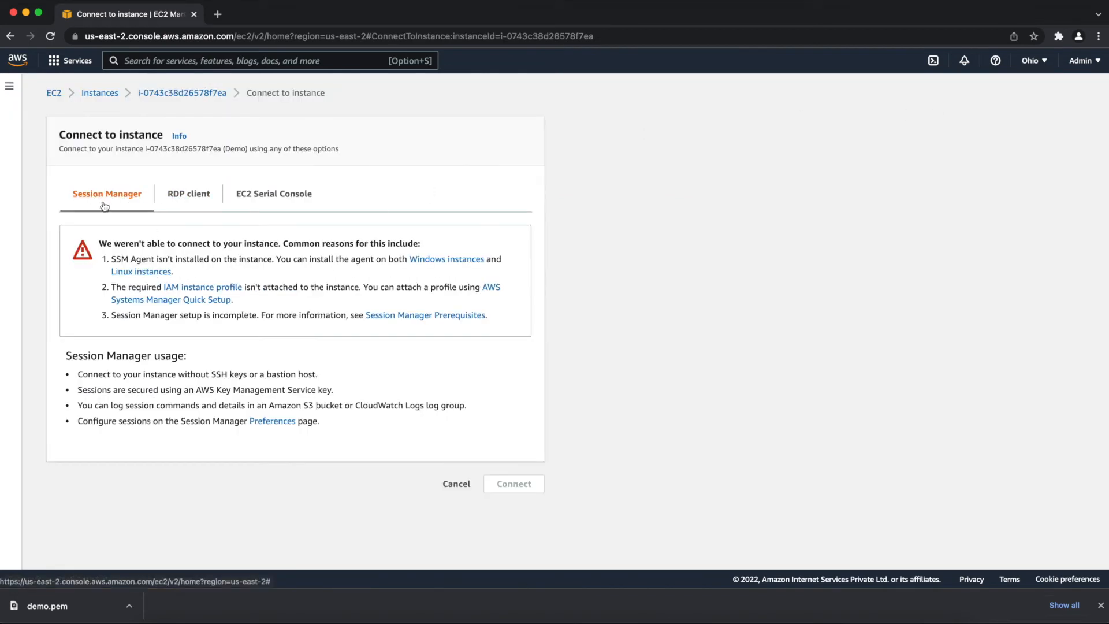
{"action": "left_click", "coordinate": [179, 193]}
{"action": "left_click", "coordinate": [255, 195]}
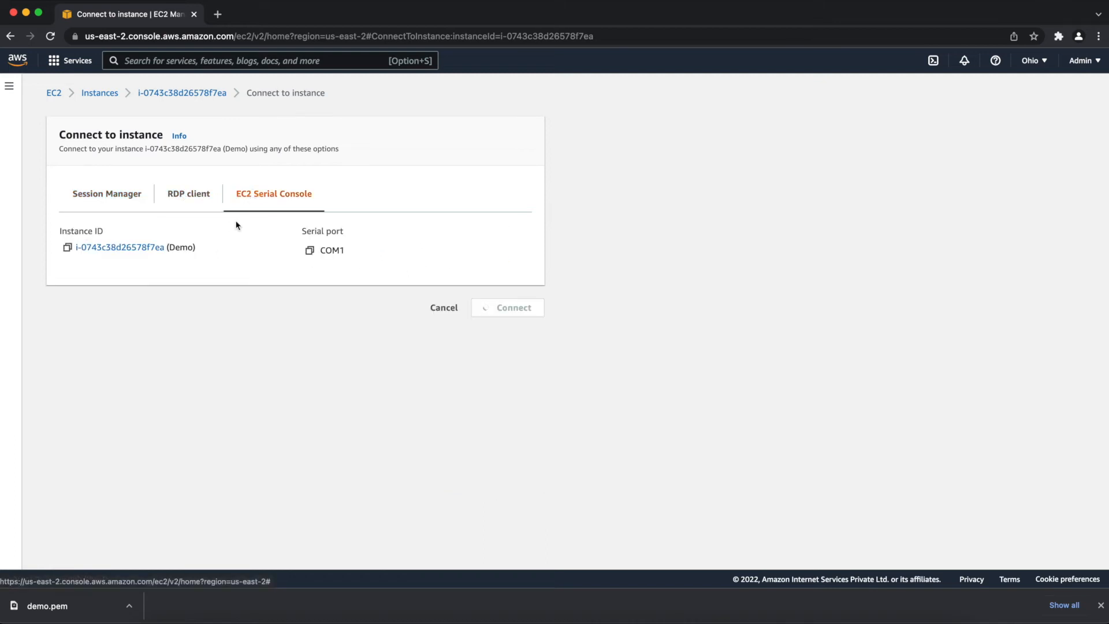
{"action": "left_click", "coordinate": [199, 202]}
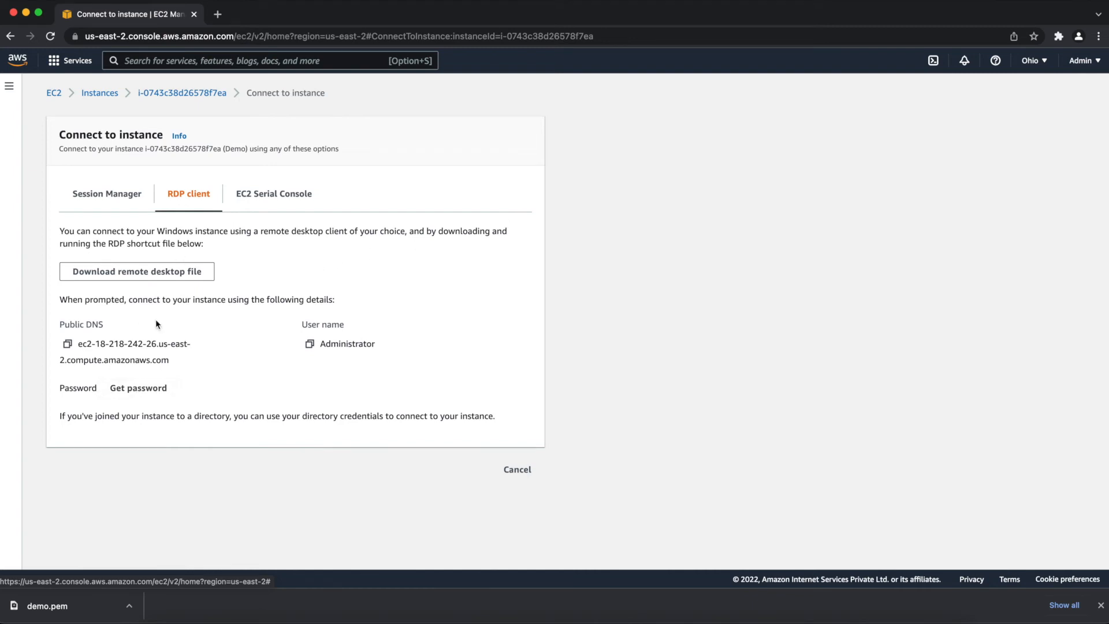
{"action": "left_click", "coordinate": [170, 274]}
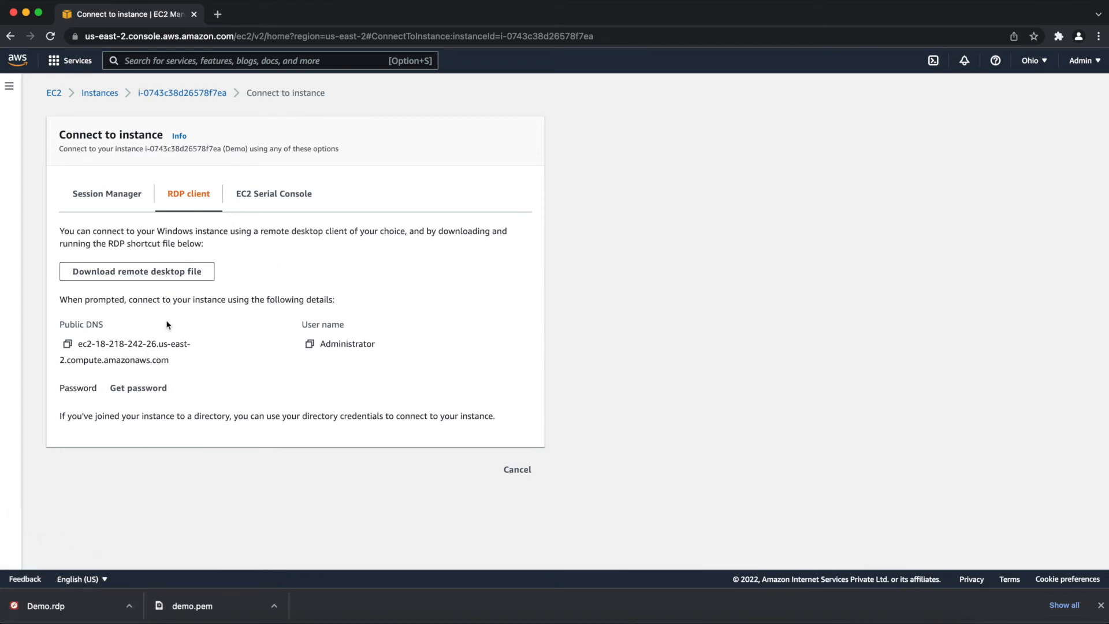
Step: Try to get the instance's Windows password, and return to the instance summary to examine its details
{"action": "left_click", "coordinate": [122, 392]}
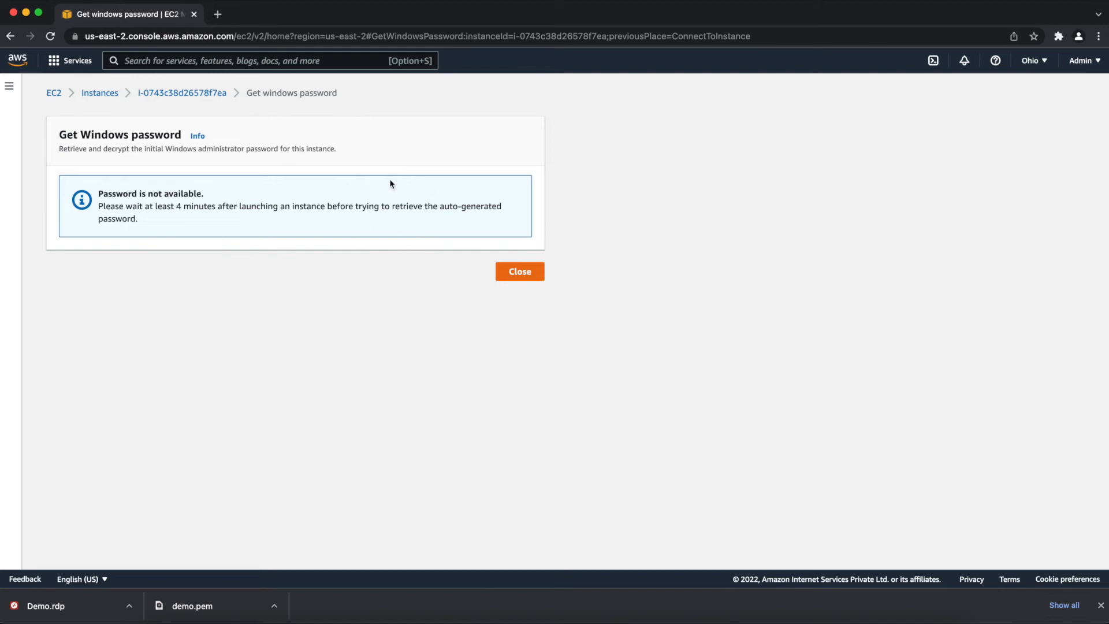
{"action": "left_click", "coordinate": [204, 94]}
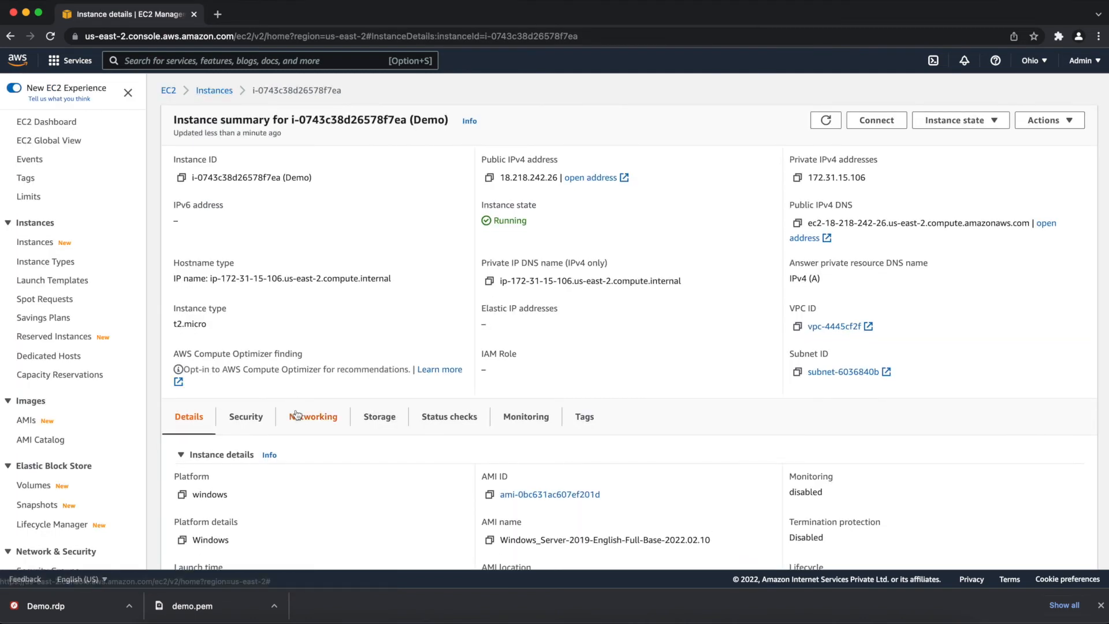
{"action": "scroll", "coordinate": [296, 415], "scroll_direction": "down", "scroll_amount": 4}
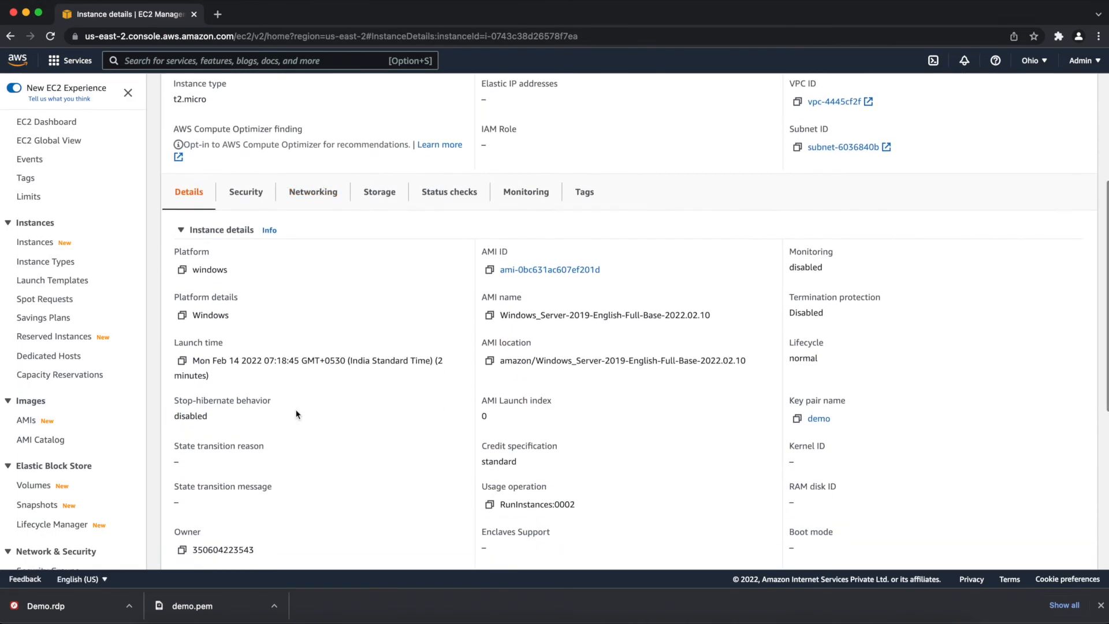
{"action": "scroll", "coordinate": [297, 414], "scroll_direction": "up", "scroll_amount": 4}
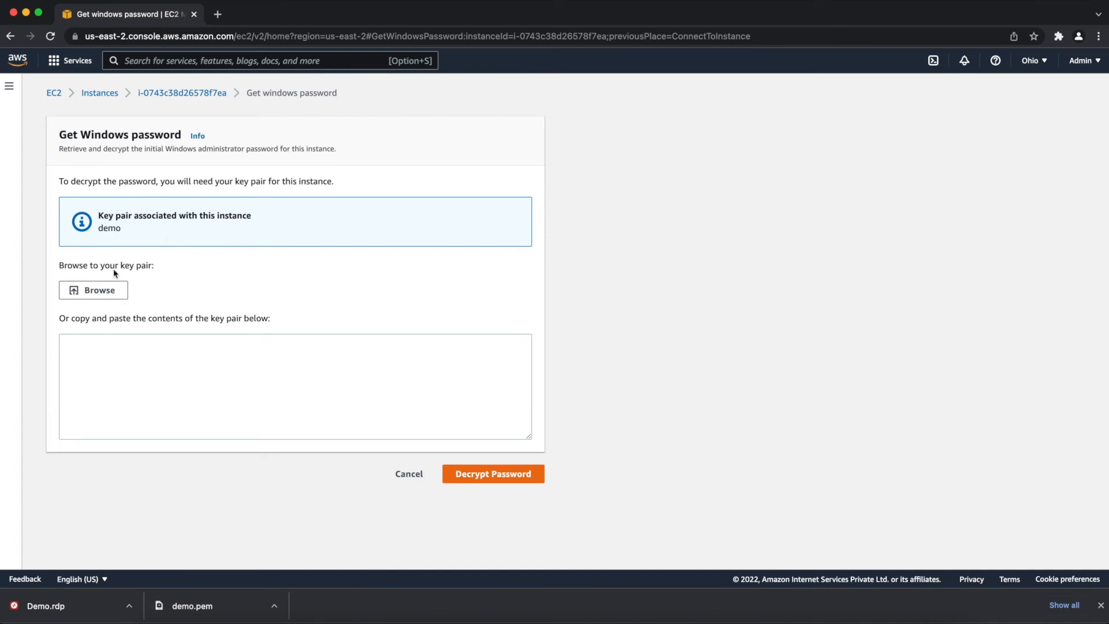
Step: Load the private key file demo.pem for decrypting the Windows password and look through the loaded key contents
{"action": "left_click", "coordinate": [104, 290]}
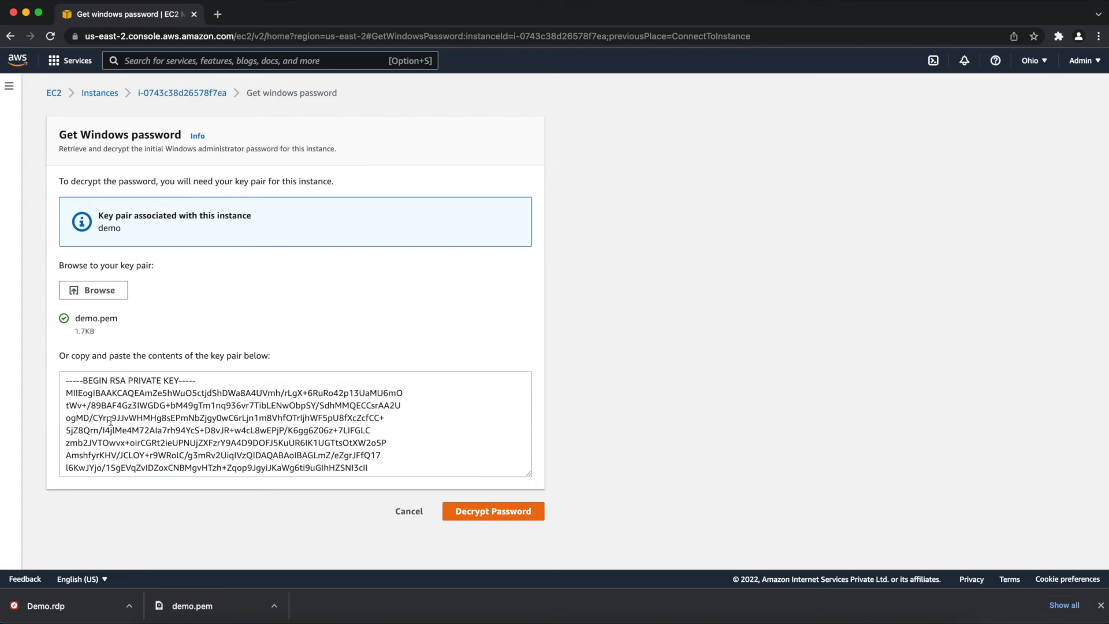
{"action": "scroll", "coordinate": [305, 464], "scroll_direction": "down", "scroll_amount": 10}
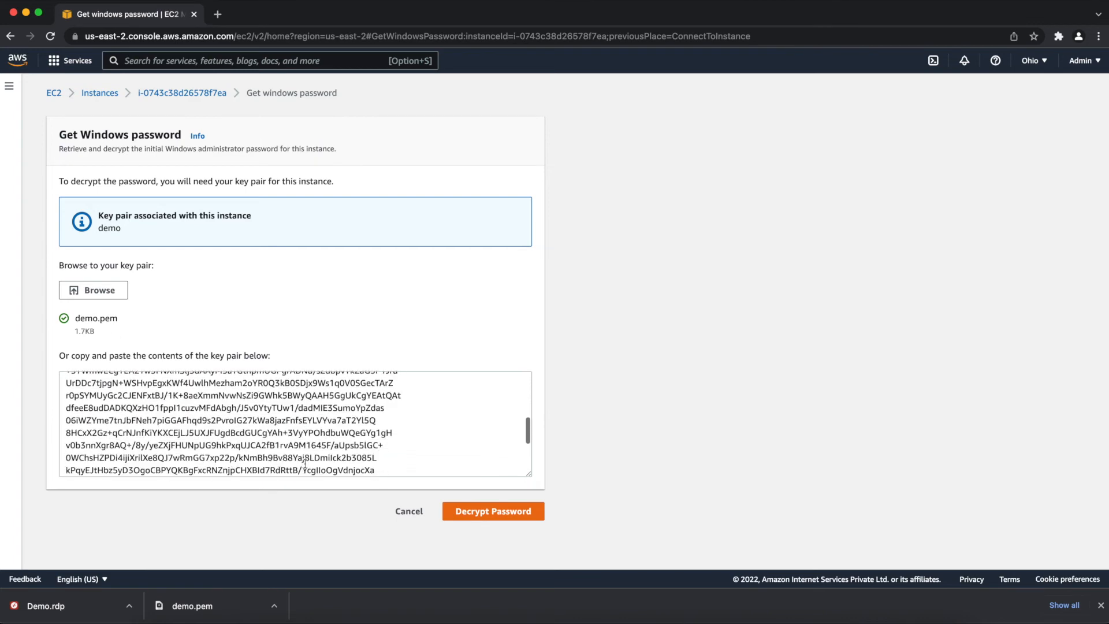
{"action": "scroll", "coordinate": [305, 464], "scroll_direction": "up", "scroll_amount": 10}
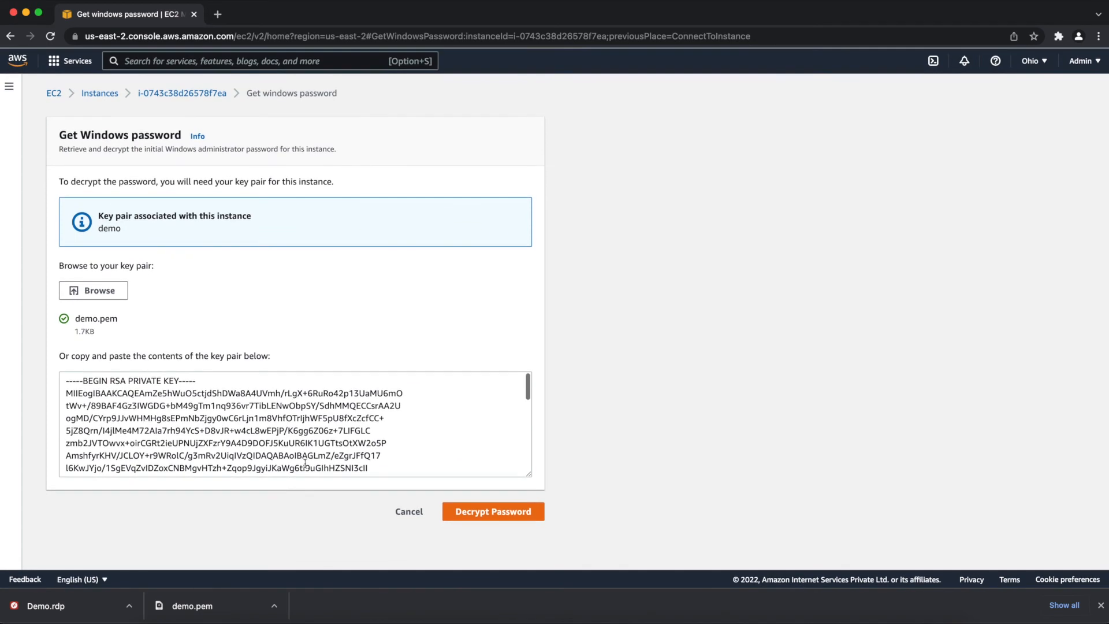
Step: Decrypt the Windows password with the loaded demo.pem key and copy the instance's public DNS from the connection details
{"action": "left_click_drag", "start_coordinate": [108, 381], "coordinate": [199, 376]}
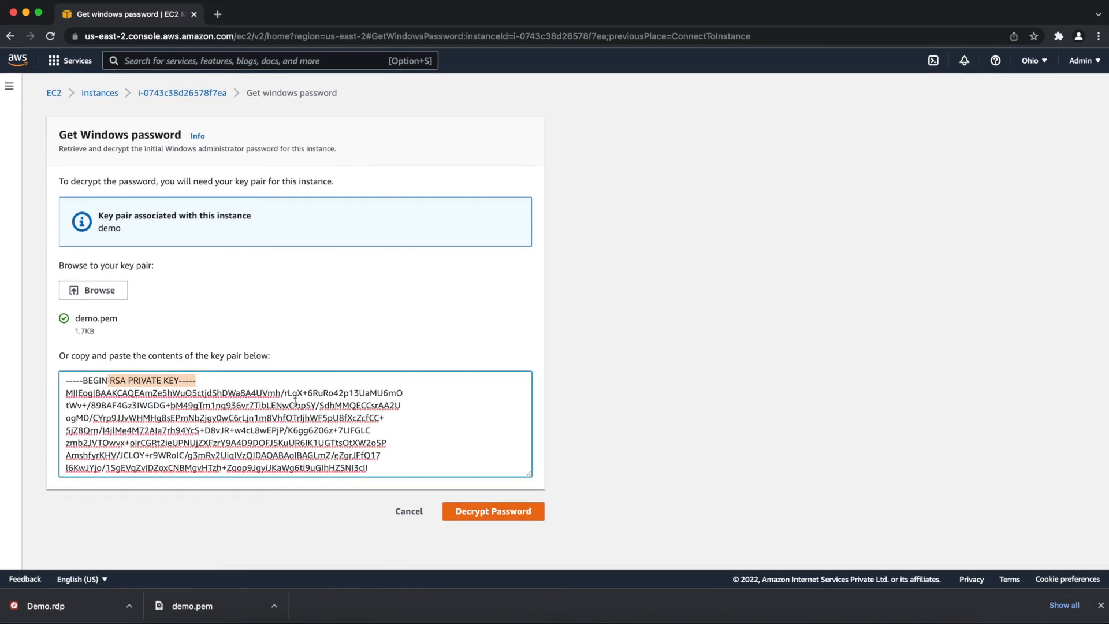
{"action": "left_click", "coordinate": [485, 512]}
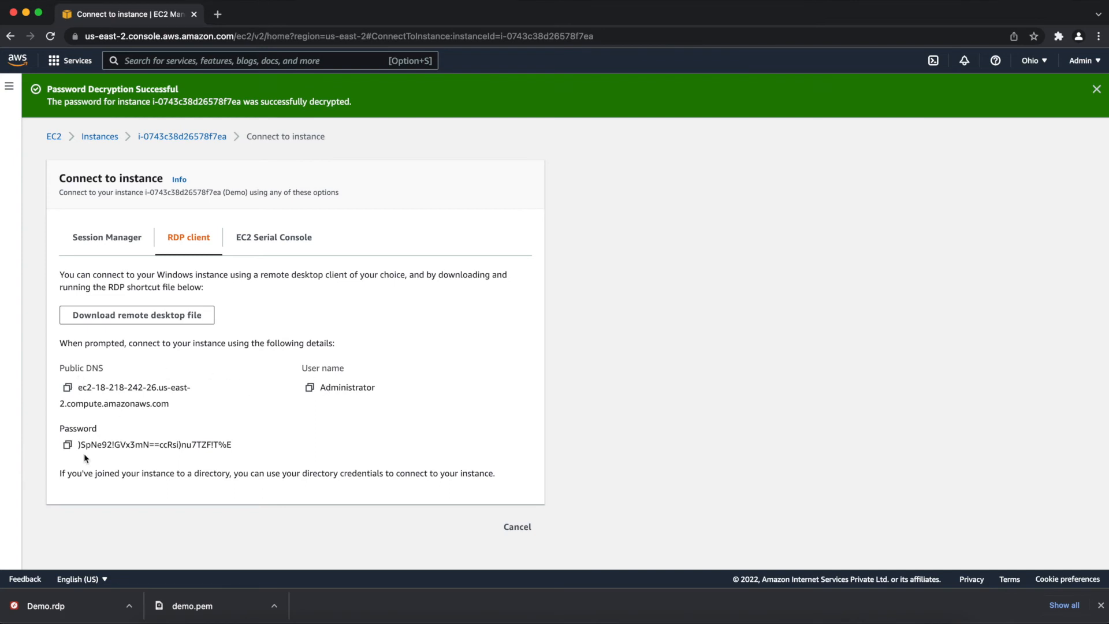
{"action": "left_click", "coordinate": [68, 387]}
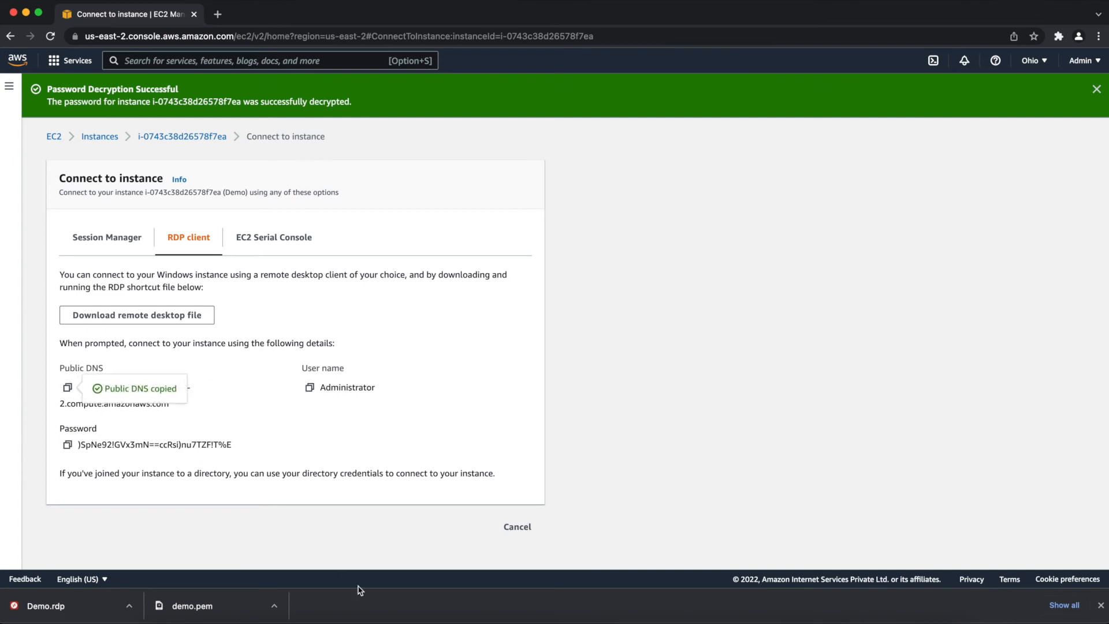
Step: Switch to Keynote, paste the public DNS into the body of the empty fourth slide, and enlarge its text to 38 pt
{"action": "left_click", "coordinate": [346, 617]}
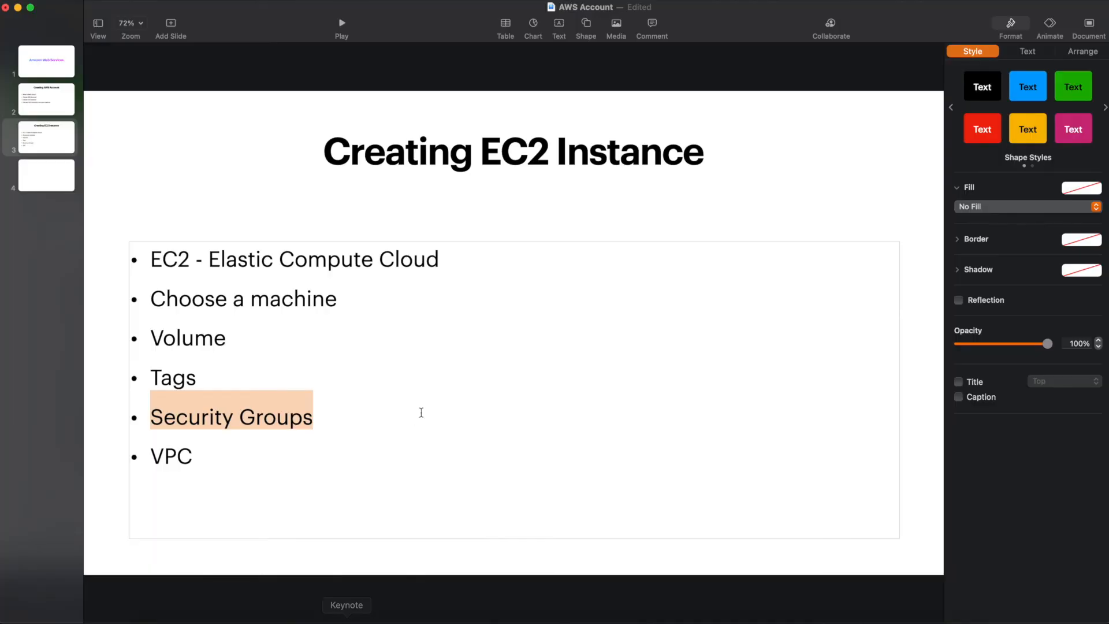
{"action": "left_click", "coordinate": [41, 183]}
{"action": "left_click", "coordinate": [339, 267]}
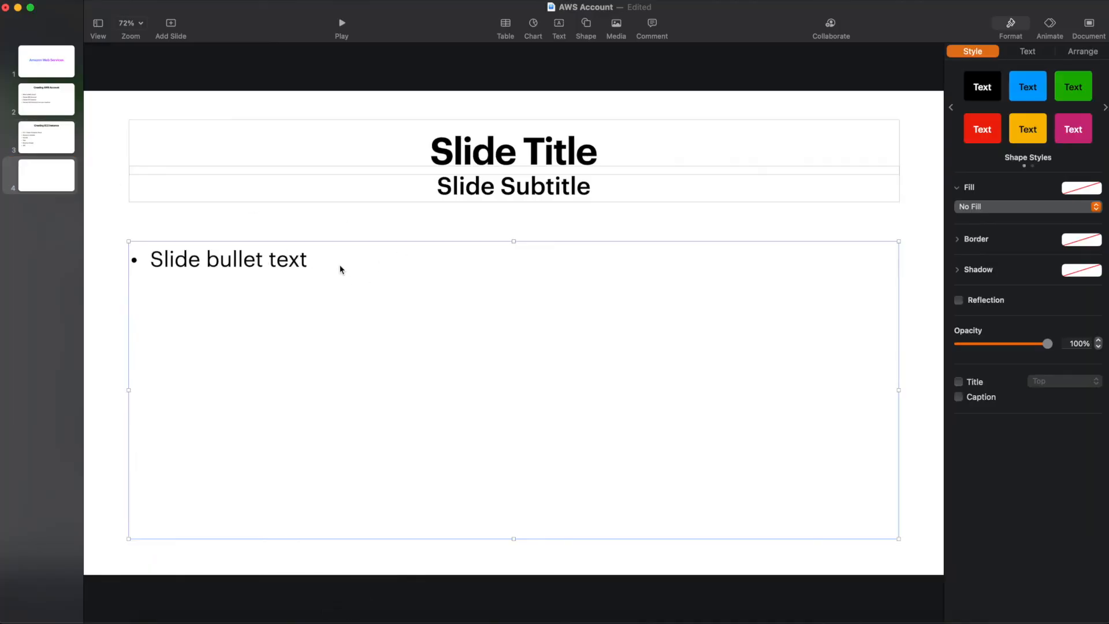
{"action": "left_click", "coordinate": [275, 269]}
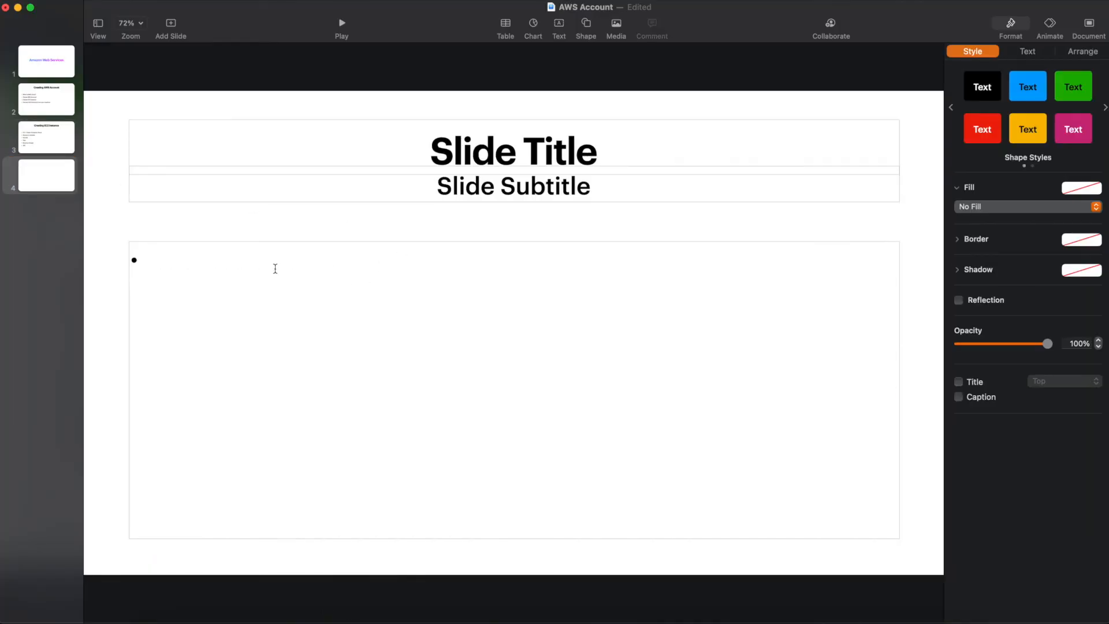
{"action": "key", "text": "super+v"}
{"action": "key", "text": "super+a"}
{"action": "left_click", "coordinate": [1027, 51]}
{"action": "left_click", "coordinate": [1099, 186]}
{"action": "left_click", "coordinate": [1099, 186]}
{"action": "left_click", "coordinate": [1099, 186]}
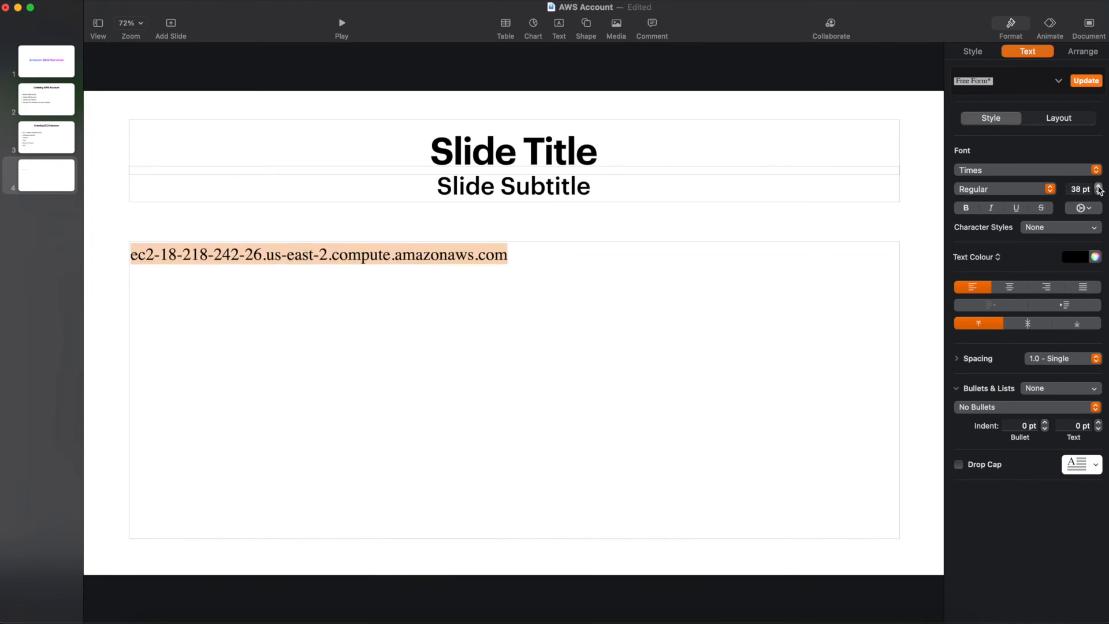
{"action": "left_click", "coordinate": [558, 246]}
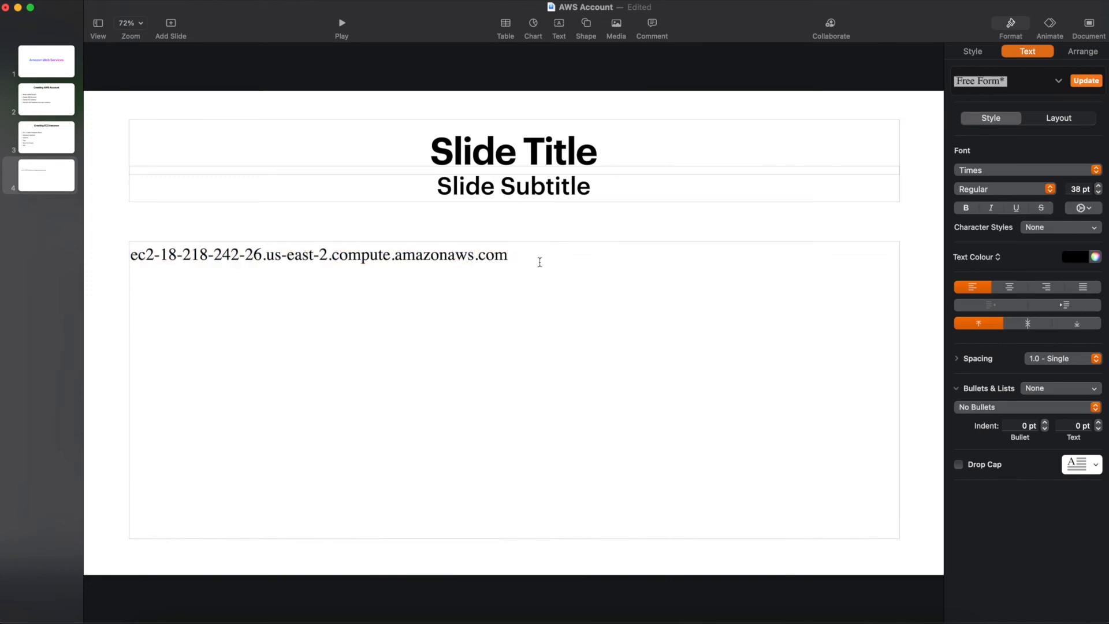
Step: Copy the decrypted Windows password from the instance's connection details in Chrome and paste it below the DNS on the Keynote slide
{"action": "left_click", "coordinate": [299, 613]}
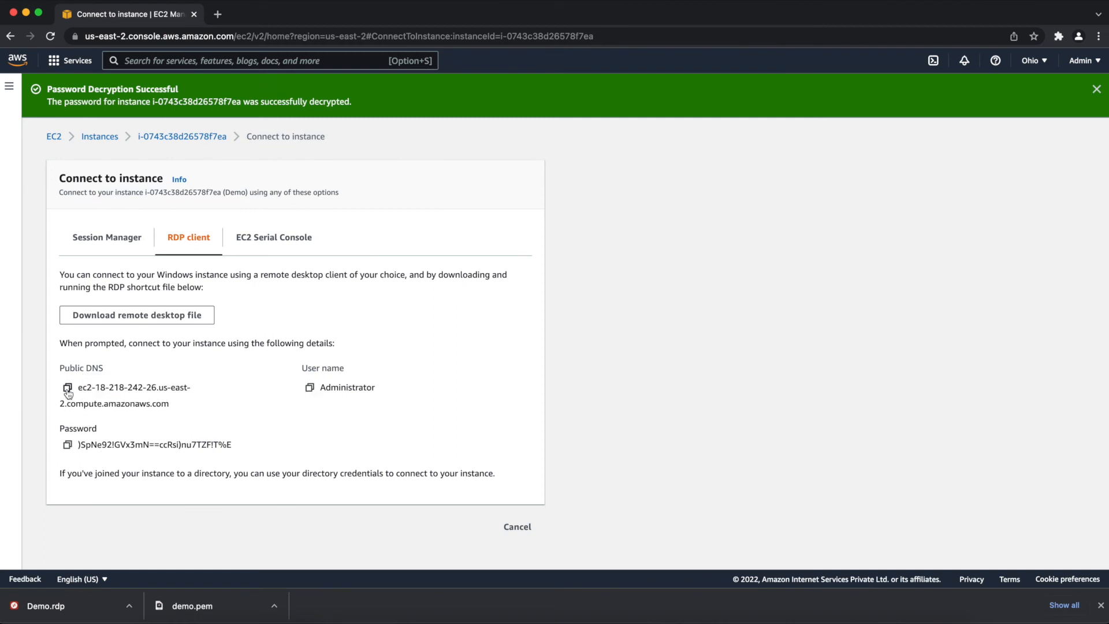
{"action": "left_click", "coordinate": [68, 445]}
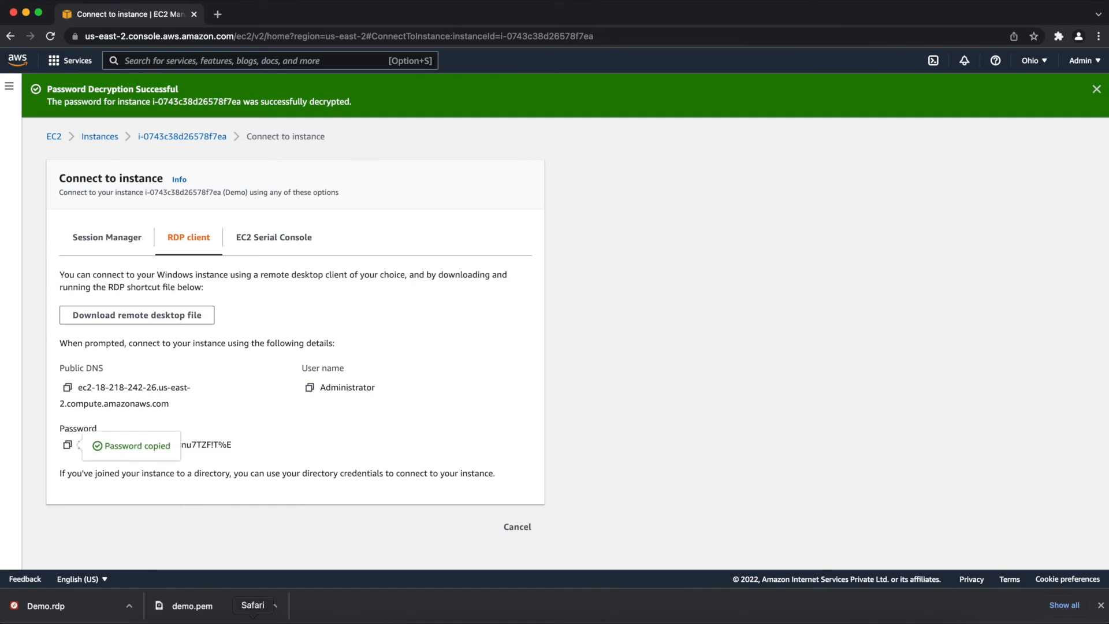
{"action": "left_click", "coordinate": [347, 621]}
{"action": "key", "text": "super+v"}
Step: Enlarge the pasted password text on the slide to 29 pt
{"action": "left_click", "coordinate": [1098, 186]}
{"action": "left_click", "coordinate": [1099, 186]}
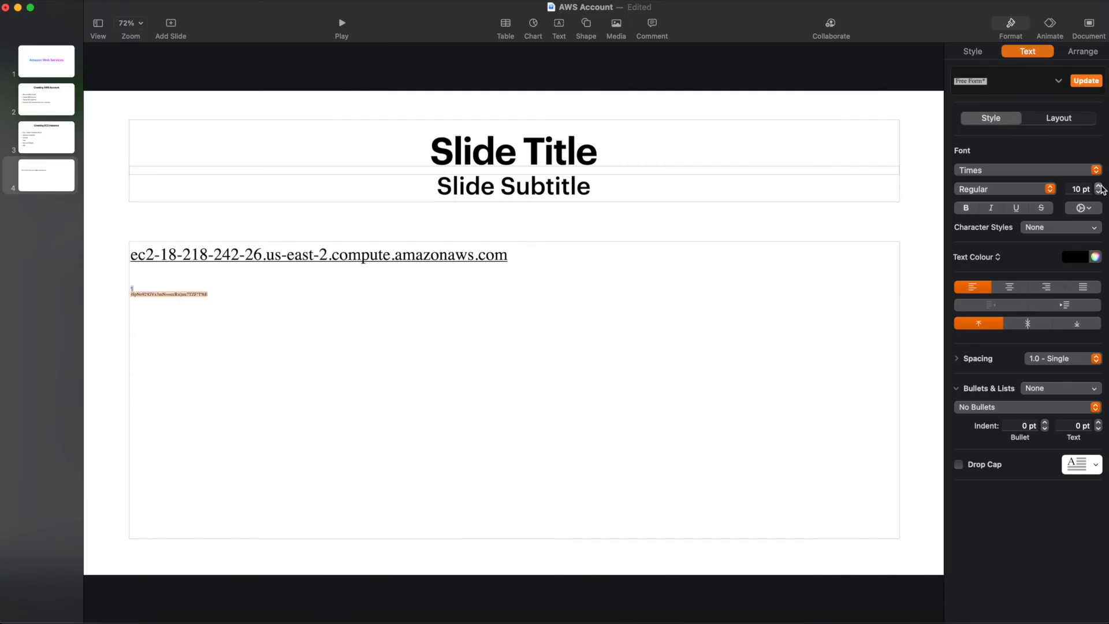
{"action": "left_click", "coordinate": [1098, 186]}
{"action": "left_click", "coordinate": [1098, 186]}
{"action": "left_click", "coordinate": [1099, 186]}
{"action": "left_click", "coordinate": [1099, 186]}
{"action": "left_click", "coordinate": [1099, 186]}
{"action": "left_click", "coordinate": [1098, 186]}
{"action": "left_click", "coordinate": [1098, 186]}
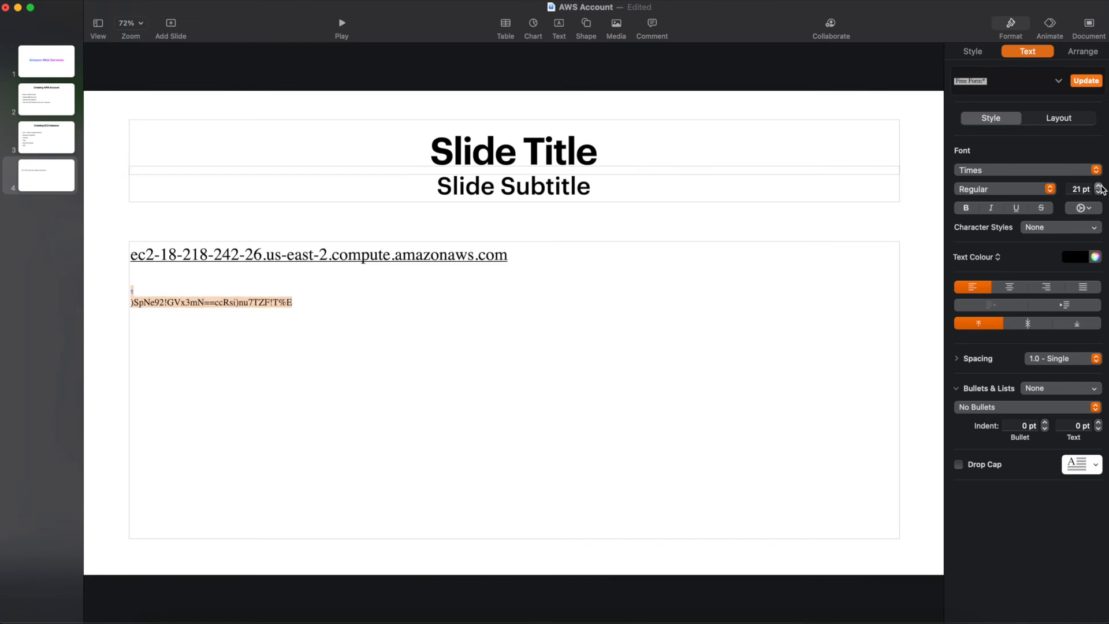
{"action": "left_click", "coordinate": [1099, 186]}
{"action": "left_click", "coordinate": [1099, 186]}
{"action": "left_click", "coordinate": [1099, 186]}
{"action": "left_click", "coordinate": [1099, 186]}
{"action": "left_click", "coordinate": [1099, 186]}
{"action": "left_click", "coordinate": [1099, 186]}
{"action": "left_click", "coordinate": [1099, 186]}
{"action": "left_click", "coordinate": [334, 311]}
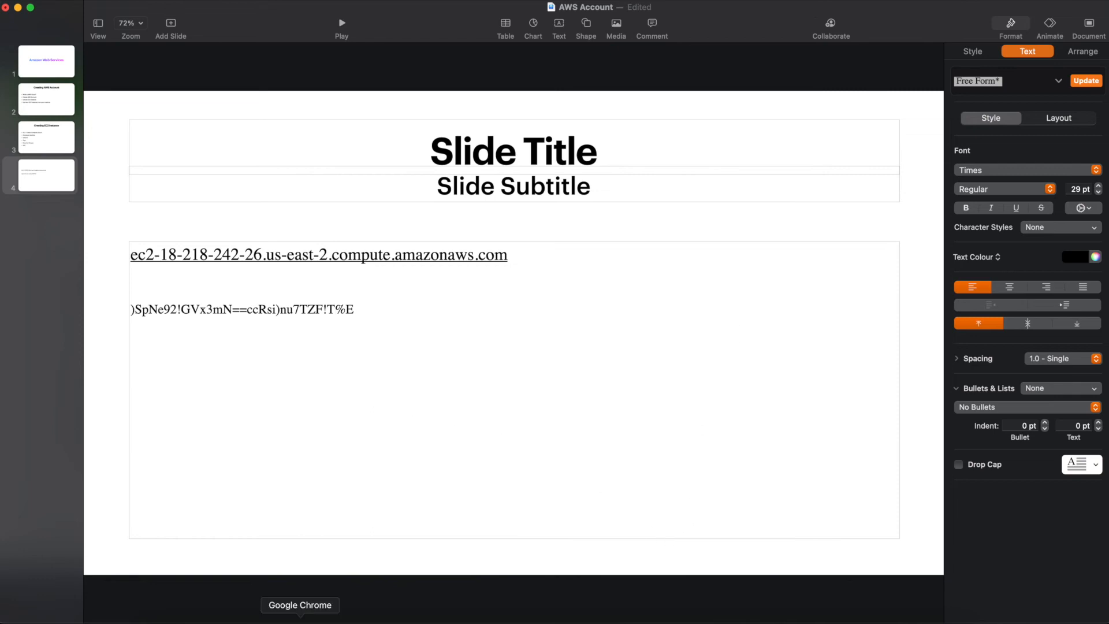
Step: Return to the EC2 connection page in Chrome, then find and launch Microsoft Remote Desktop
{"action": "left_click", "coordinate": [300, 618]}
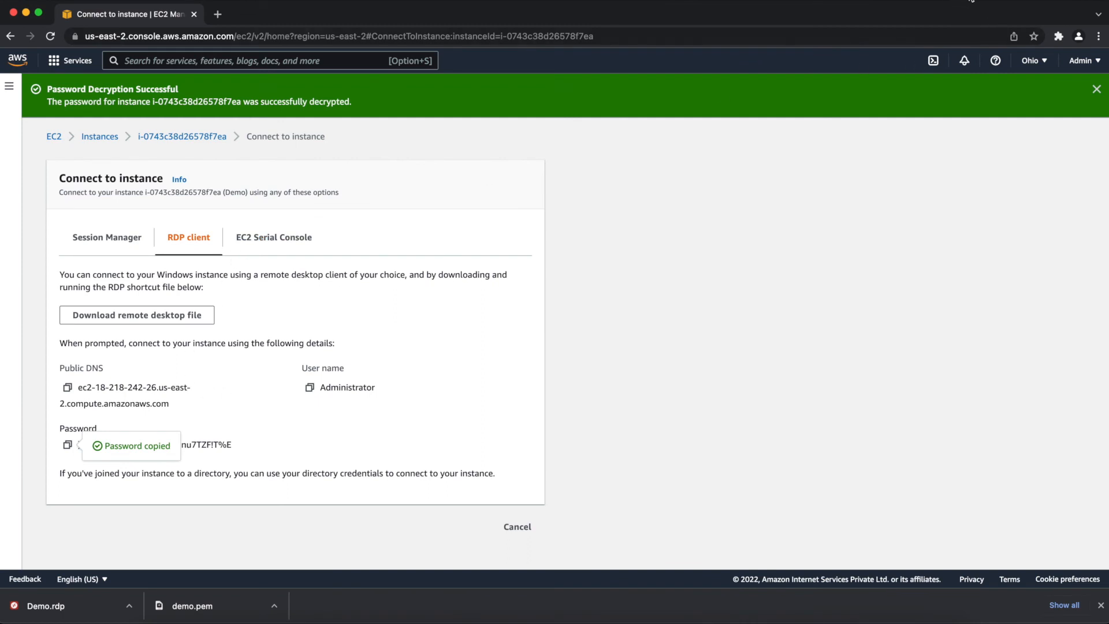
{"action": "key", "text": "super+space"}
{"action": "type", "text": "micr"}
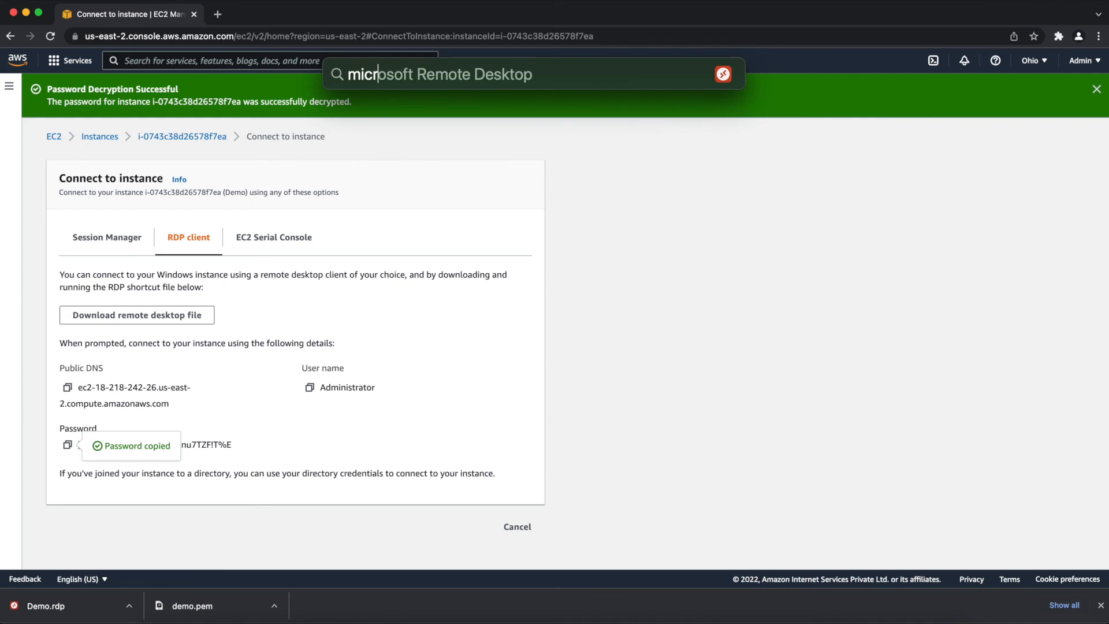
{"action": "key", "text": "Return"}
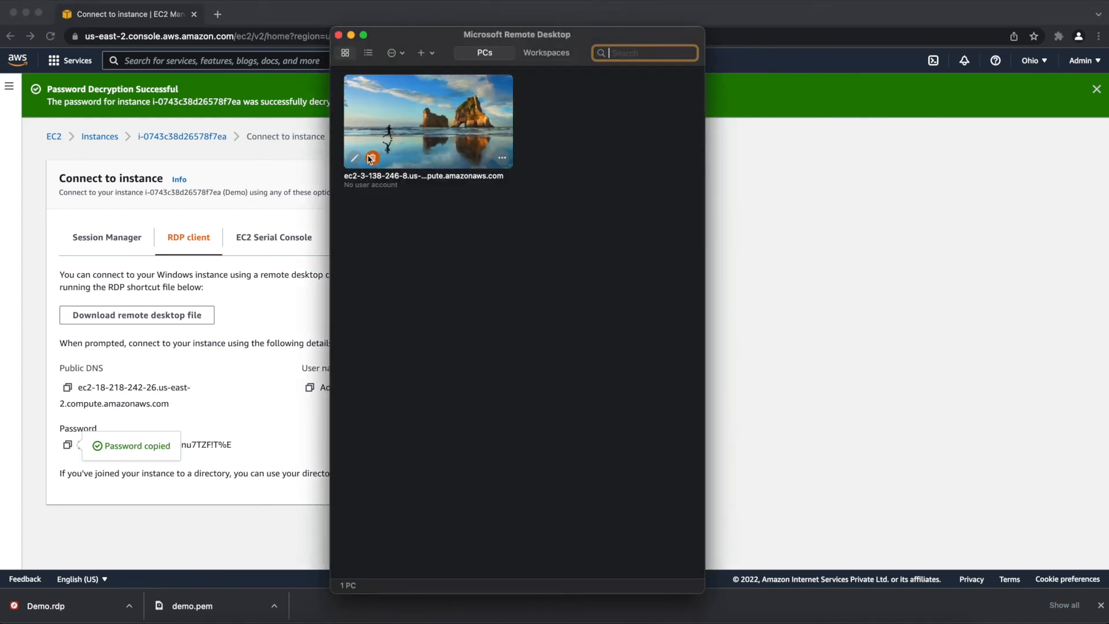
{"action": "left_click", "coordinate": [373, 160]}
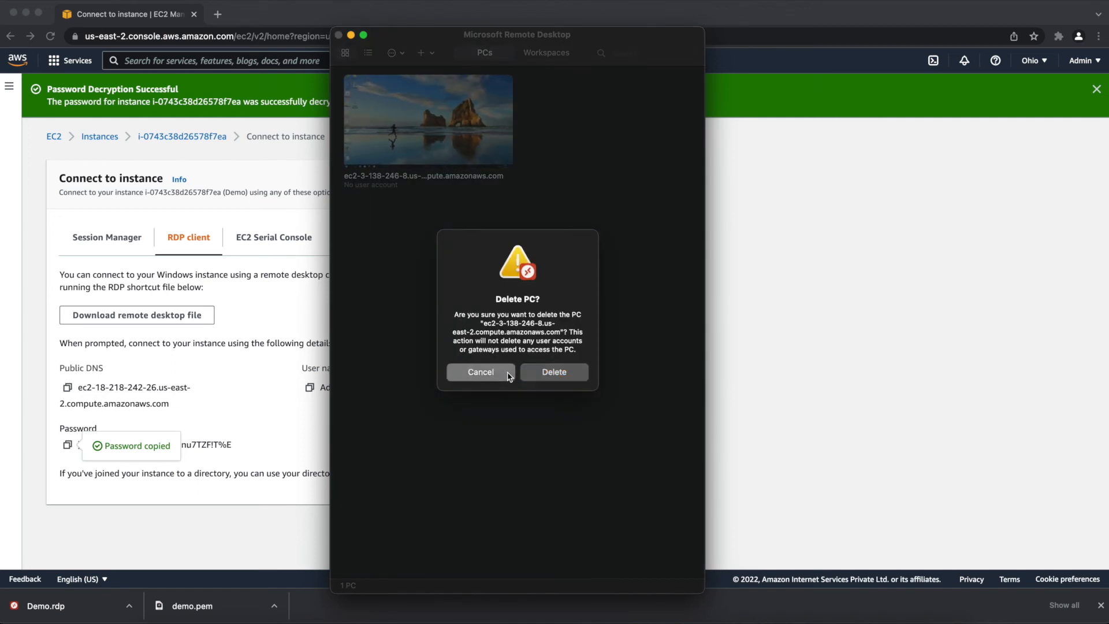
{"action": "left_click", "coordinate": [475, 373]}
{"action": "left_click", "coordinate": [502, 157]}
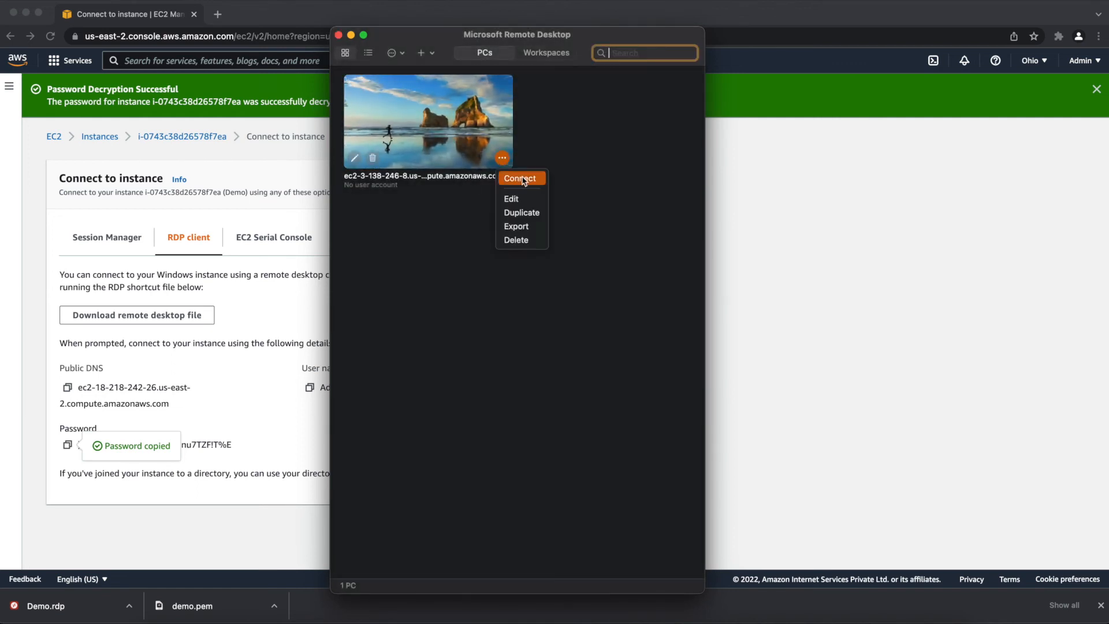
{"action": "left_click", "coordinate": [519, 178]}
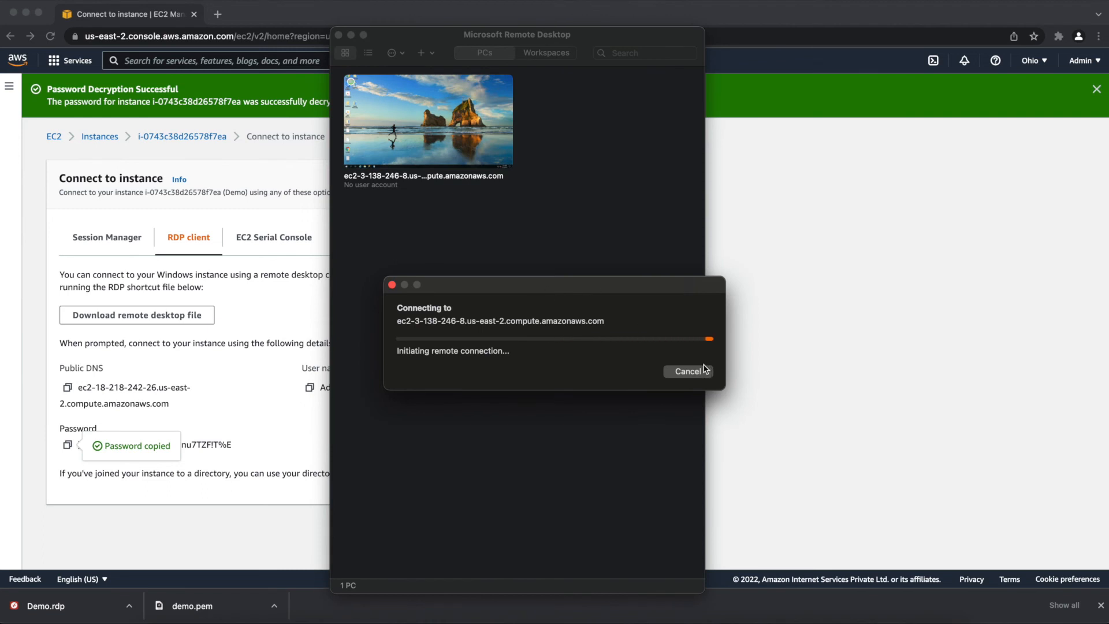
{"action": "left_click", "coordinate": [687, 374]}
Step: Change the saved PC's name to ec2-18-218-242-26.us-east-2.compute.amazonaws.com, copied from the Keynote slide, and save it
{"action": "left_click", "coordinate": [502, 158]}
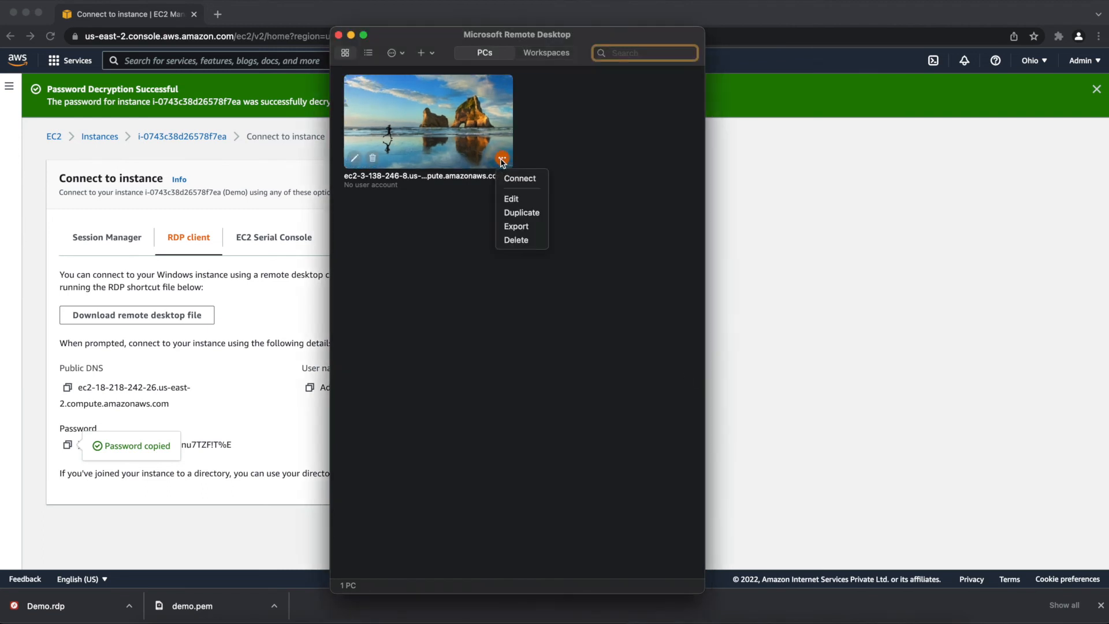
{"action": "left_click", "coordinate": [514, 199]}
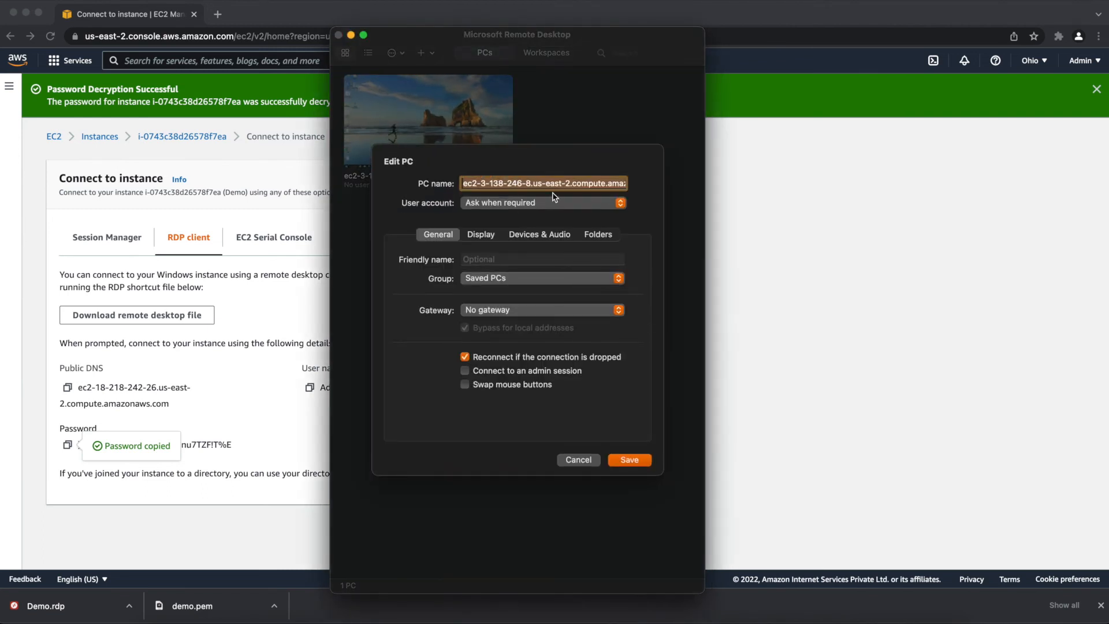
{"action": "key", "text": "BackSpace"}
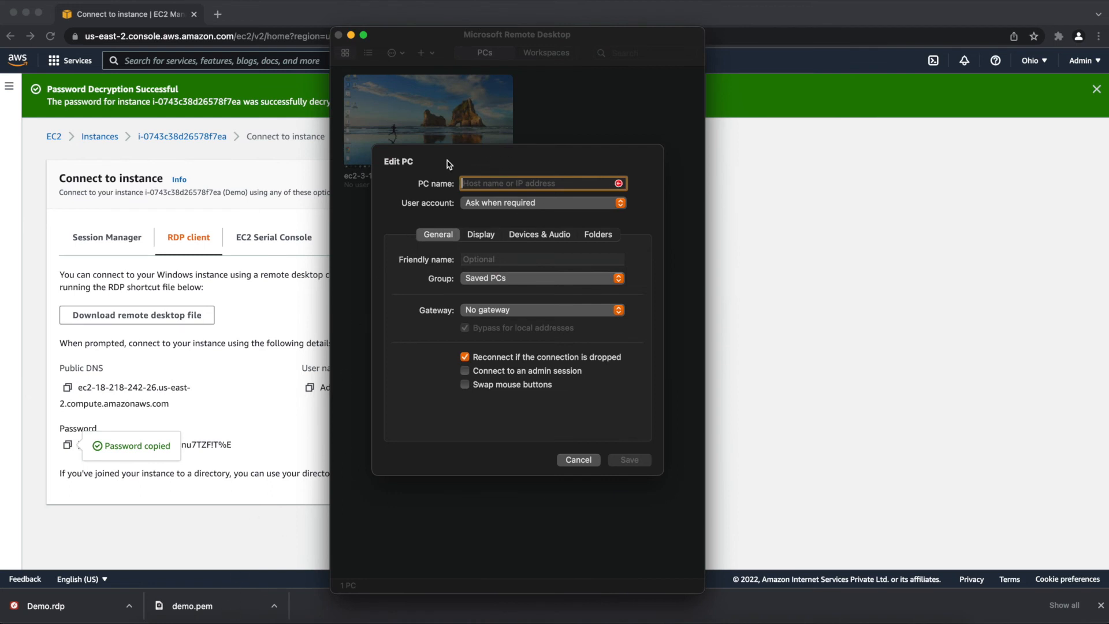
{"action": "left_click", "coordinate": [347, 615]}
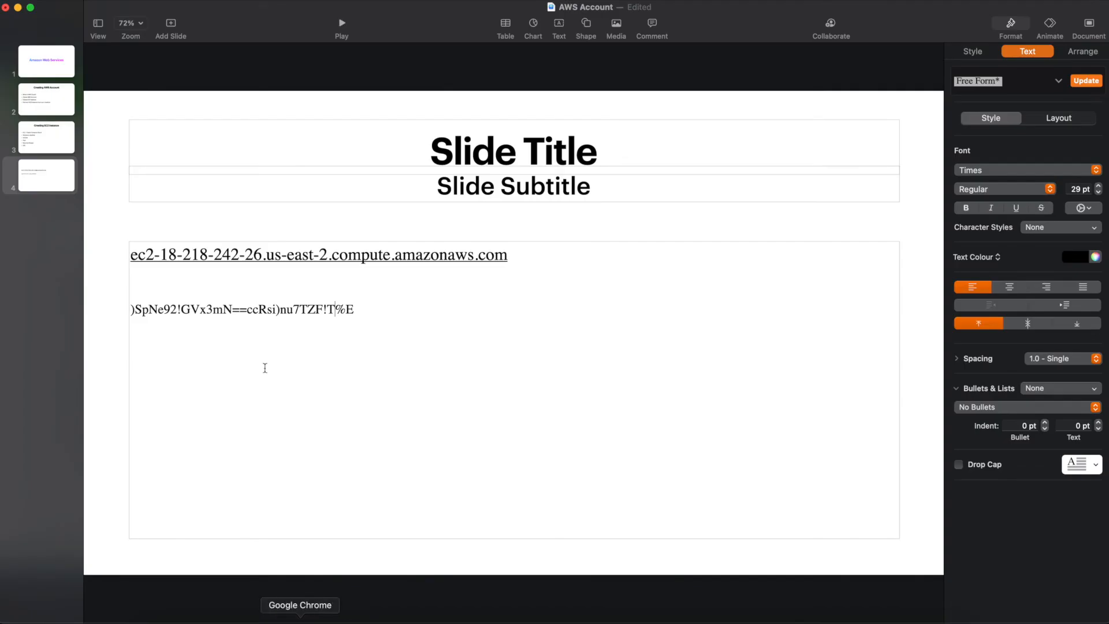
{"action": "left_click_drag", "start_coordinate": [532, 250], "coordinate": [190, 256]}
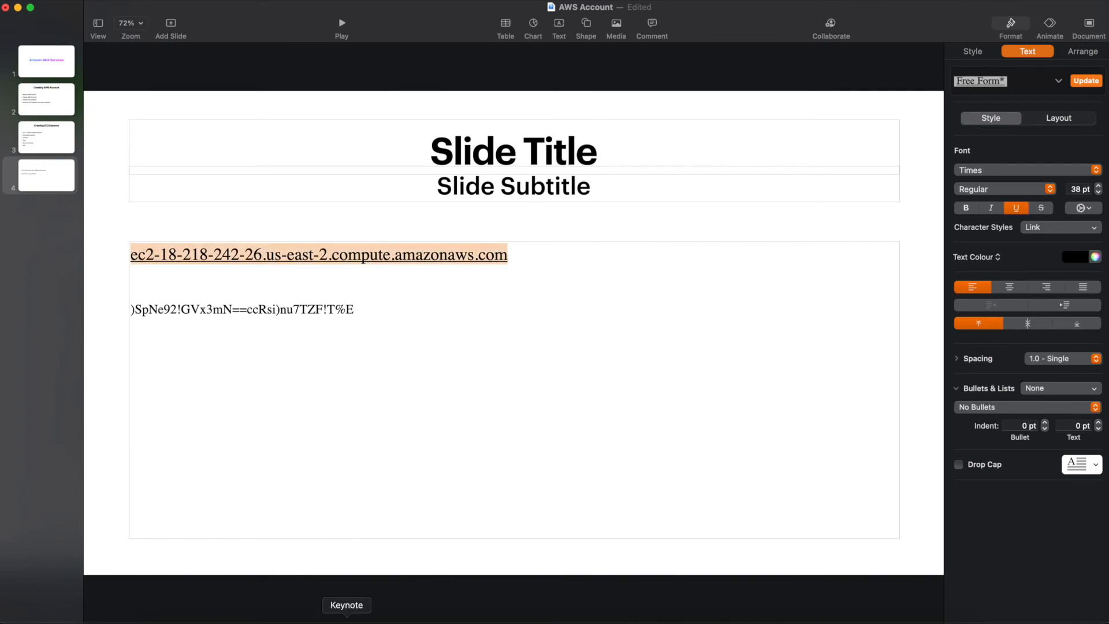
{"action": "left_click", "coordinate": [835, 616]}
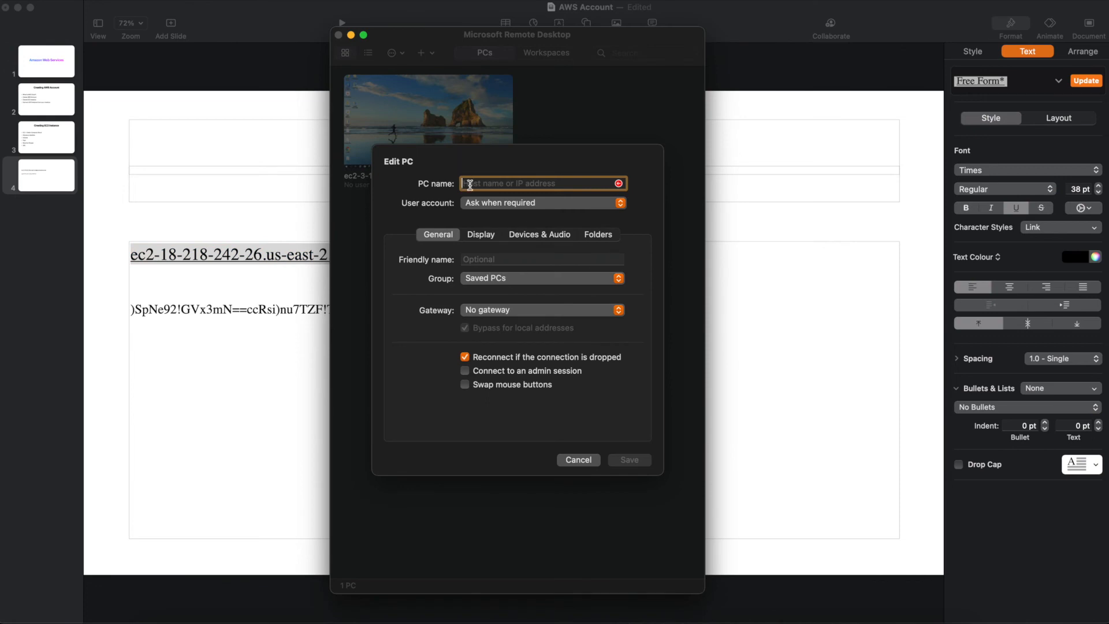
{"action": "key", "text": "super+v"}
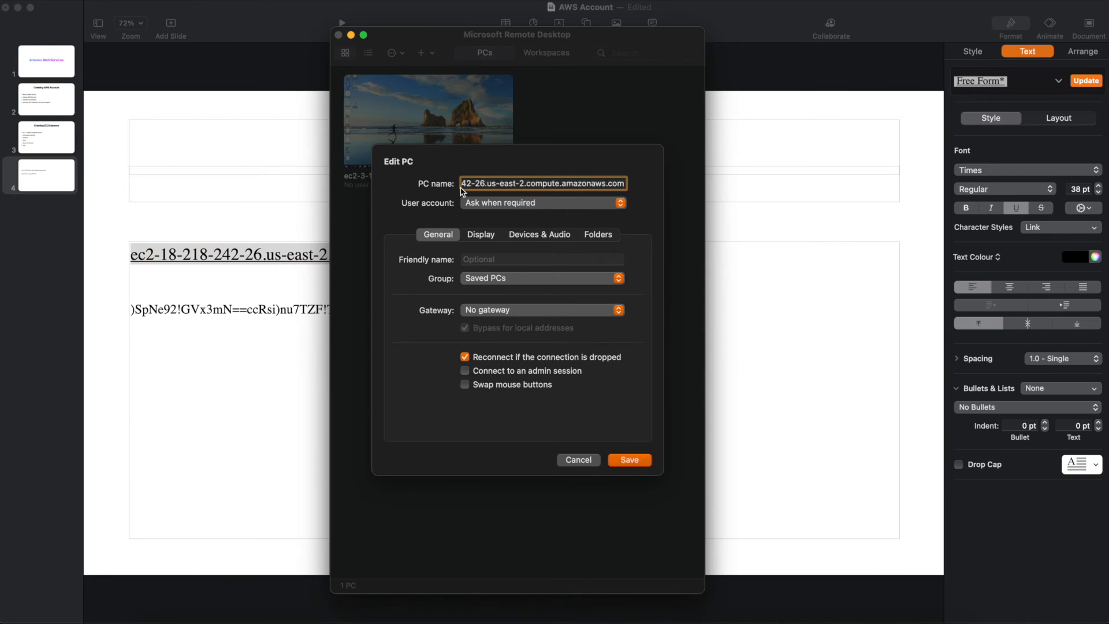
{"action": "left_click_drag", "start_coordinate": [474, 184], "coordinate": [639, 198]}
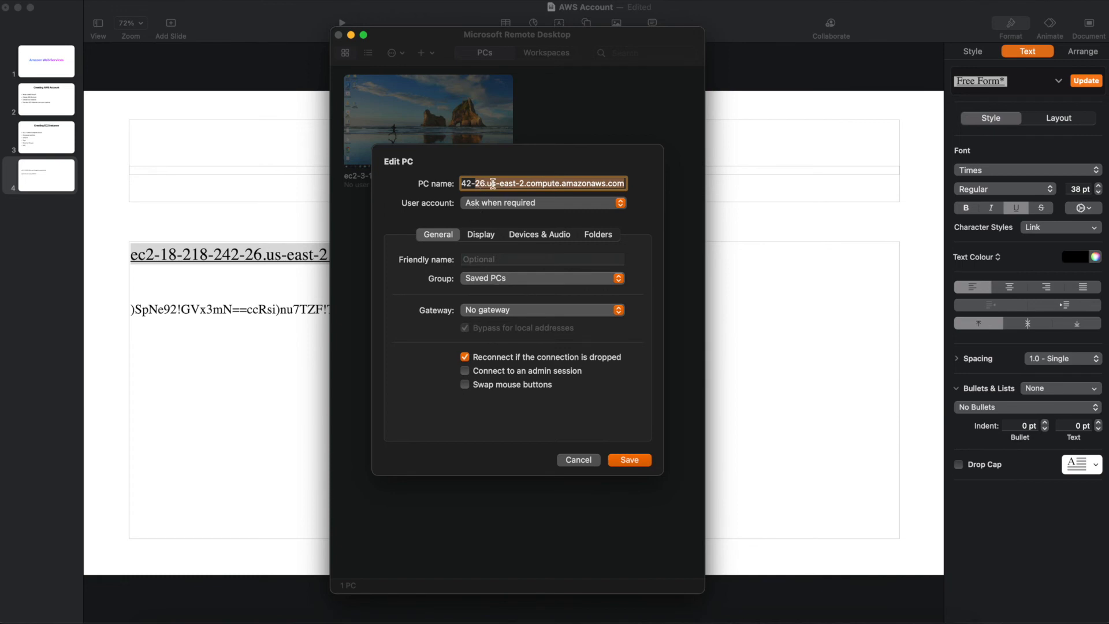
{"action": "left_click", "coordinate": [624, 465]}
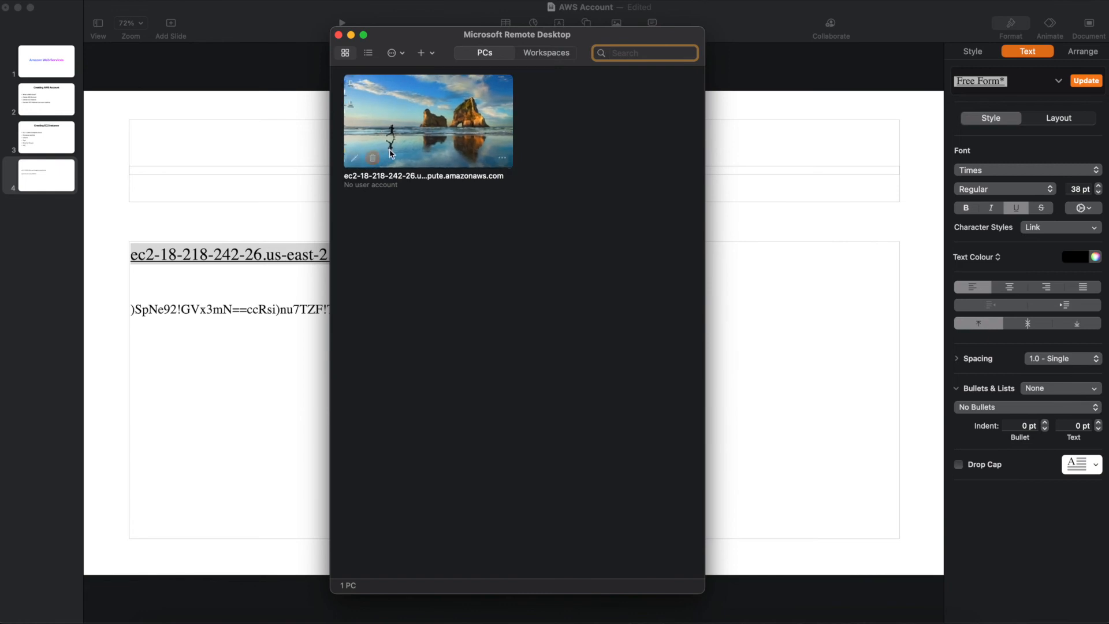
Step: Start connecting to the saved PC and enter Administrator as the username
{"action": "double_click", "coordinate": [416, 126]}
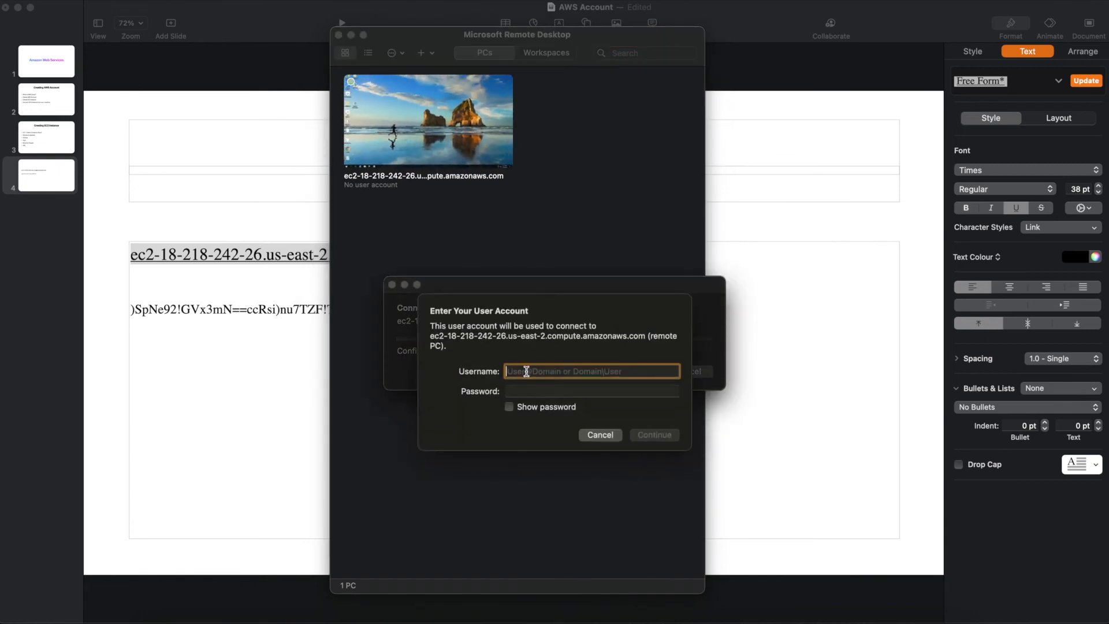
{"action": "type", "text": "Admi"}
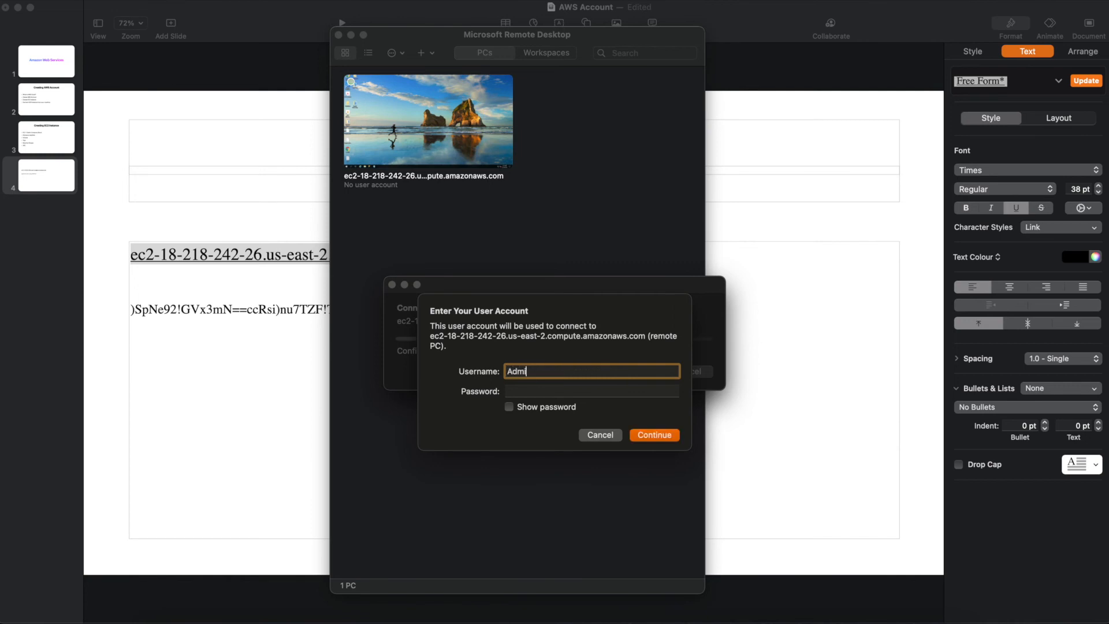
{"action": "type", "text": "ni"}
{"action": "type", "text": "strator"}
Step: Fill in the Windows password copied from the slide, submit the credentials, and accept the unverified certificate to open the remote session
{"action": "left_click", "coordinate": [531, 390]}
{"action": "left_click", "coordinate": [347, 619]}
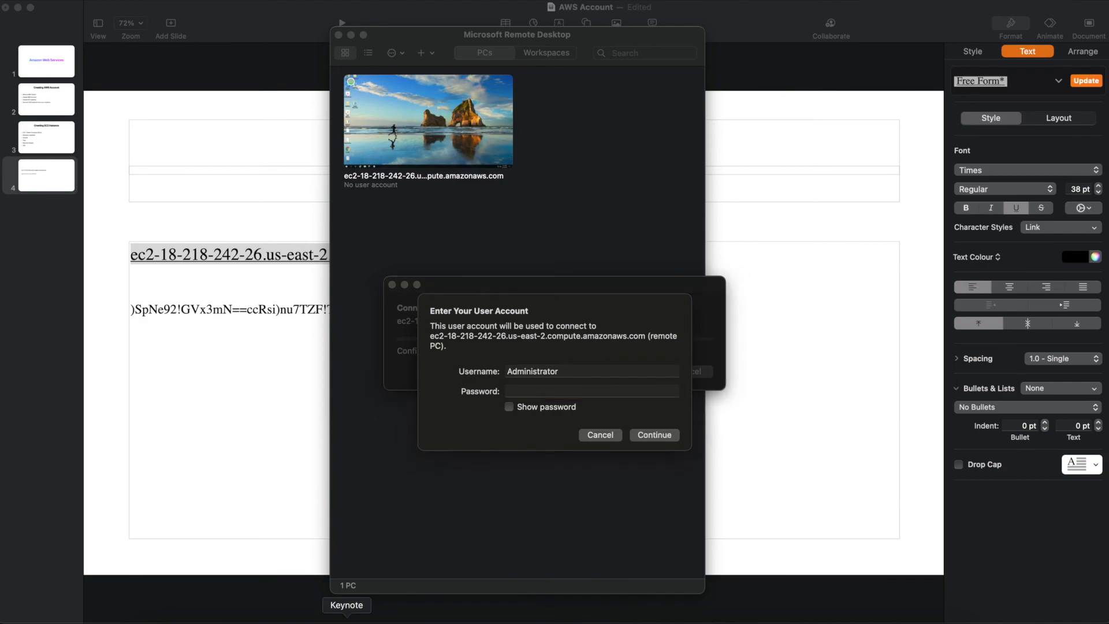
{"action": "left_click", "coordinate": [362, 316]}
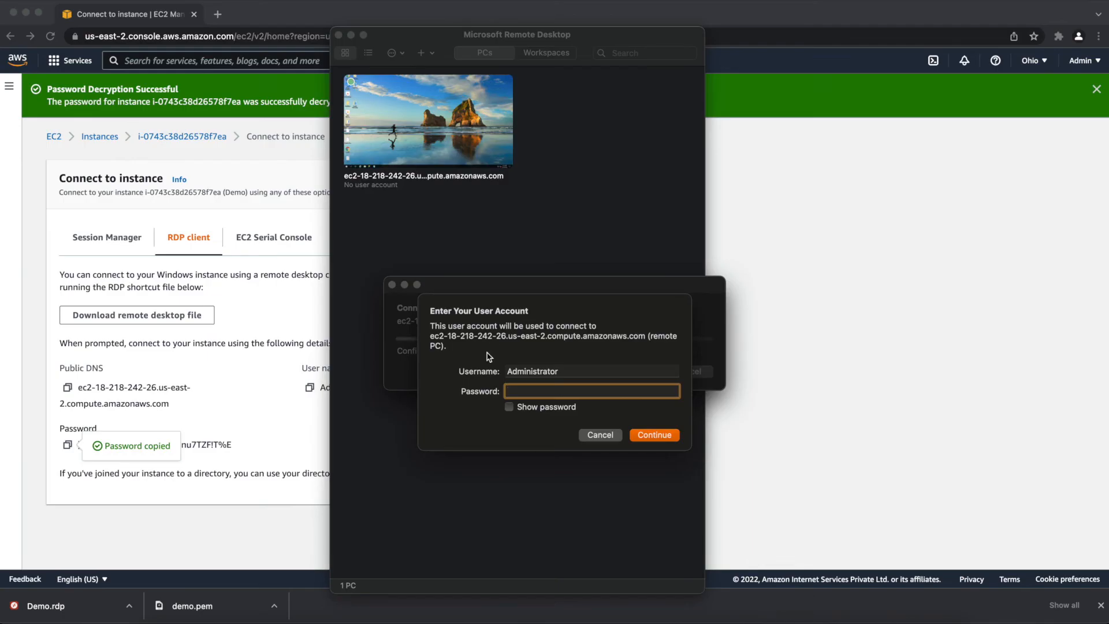
{"action": "key", "text": "super+v"}
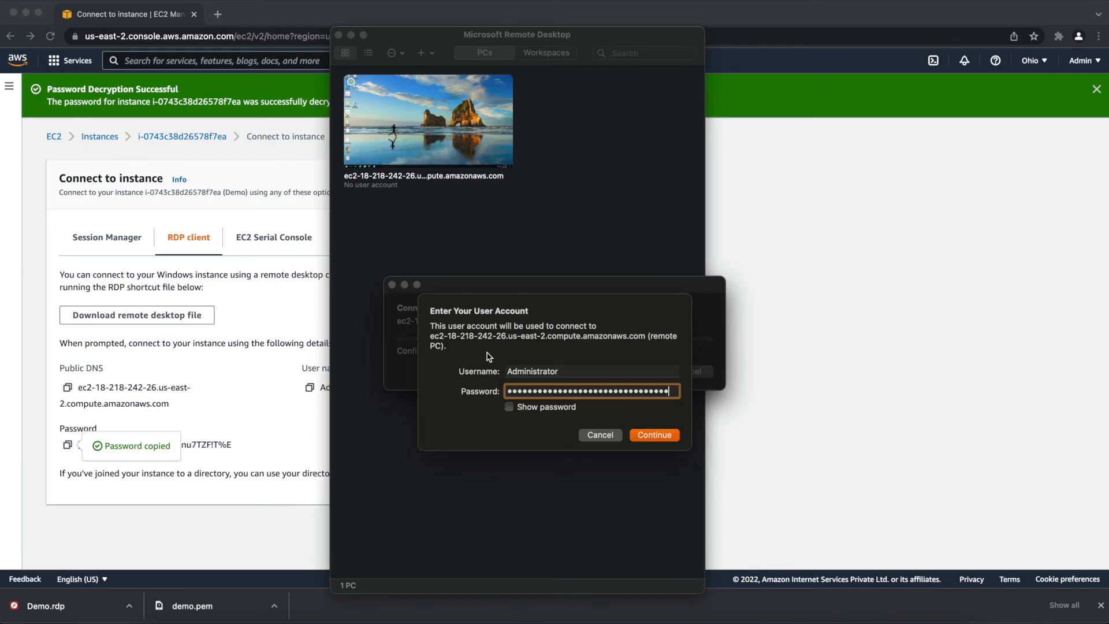
{"action": "left_click", "coordinate": [648, 434]}
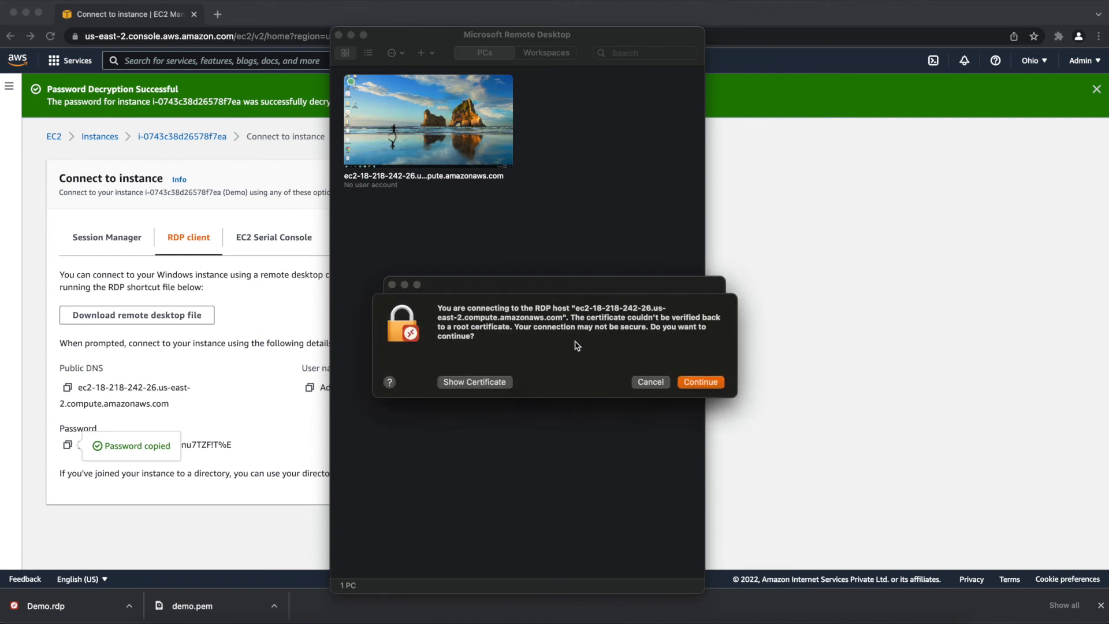
{"action": "left_click", "coordinate": [694, 383]}
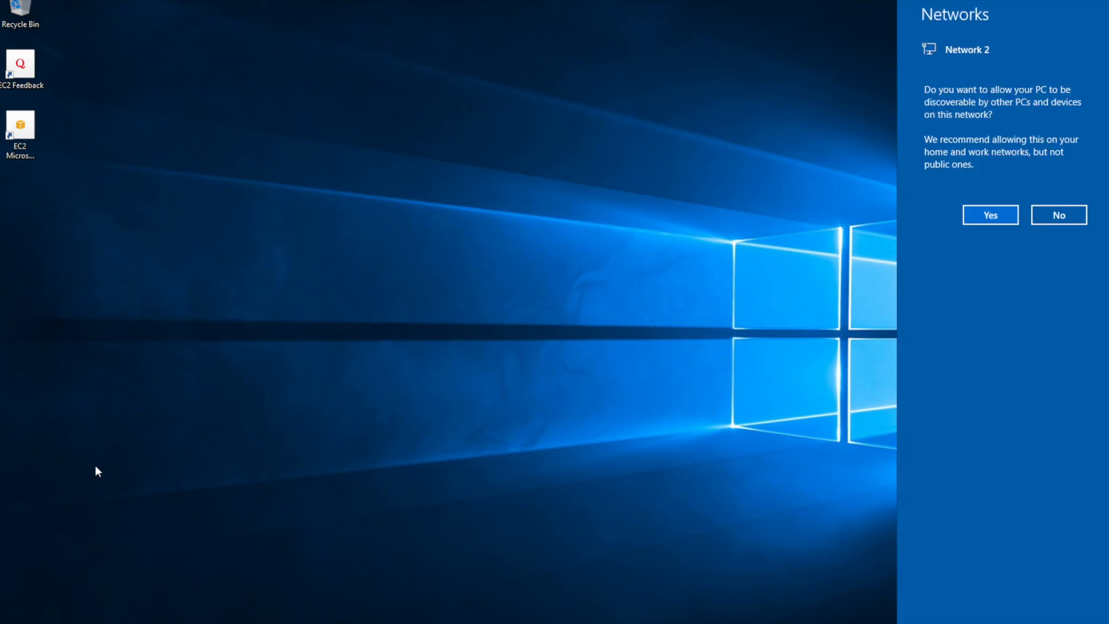
Step: Decline making the remote PC discoverable on the network, and open This PC in File Explorer
{"action": "left_click", "coordinate": [1053, 216]}
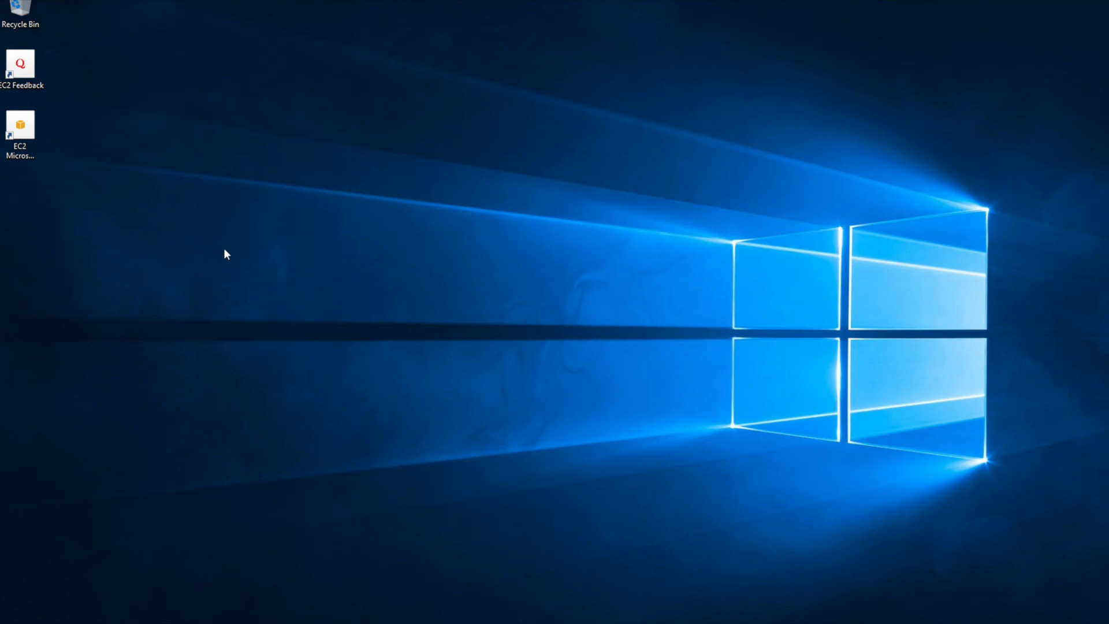
{"action": "key", "text": "super+e"}
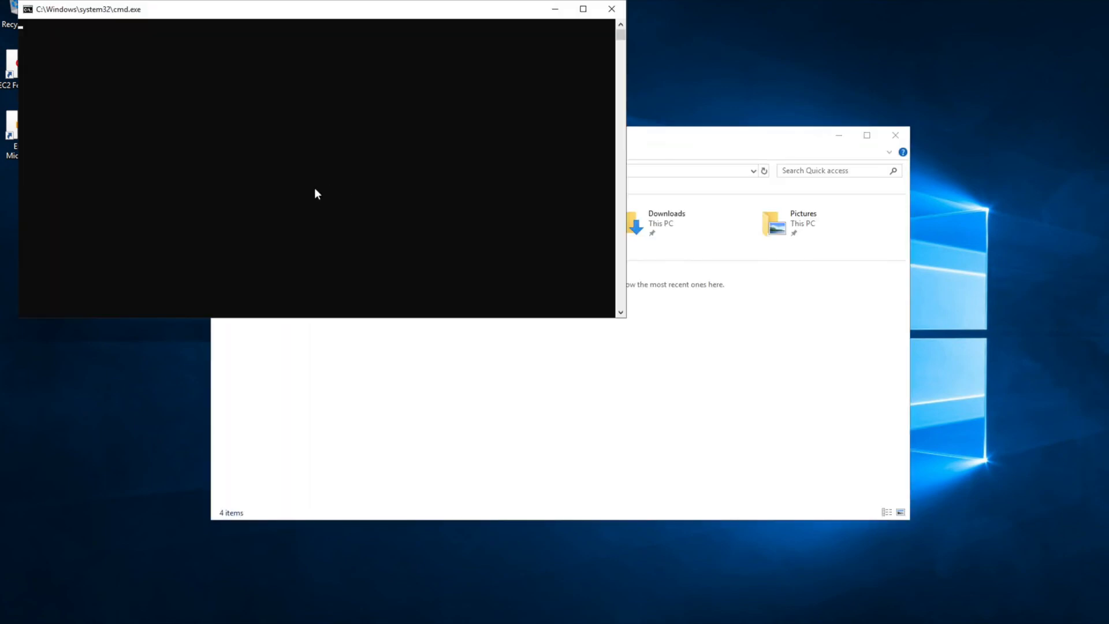
{"action": "left_click", "coordinate": [555, 9]}
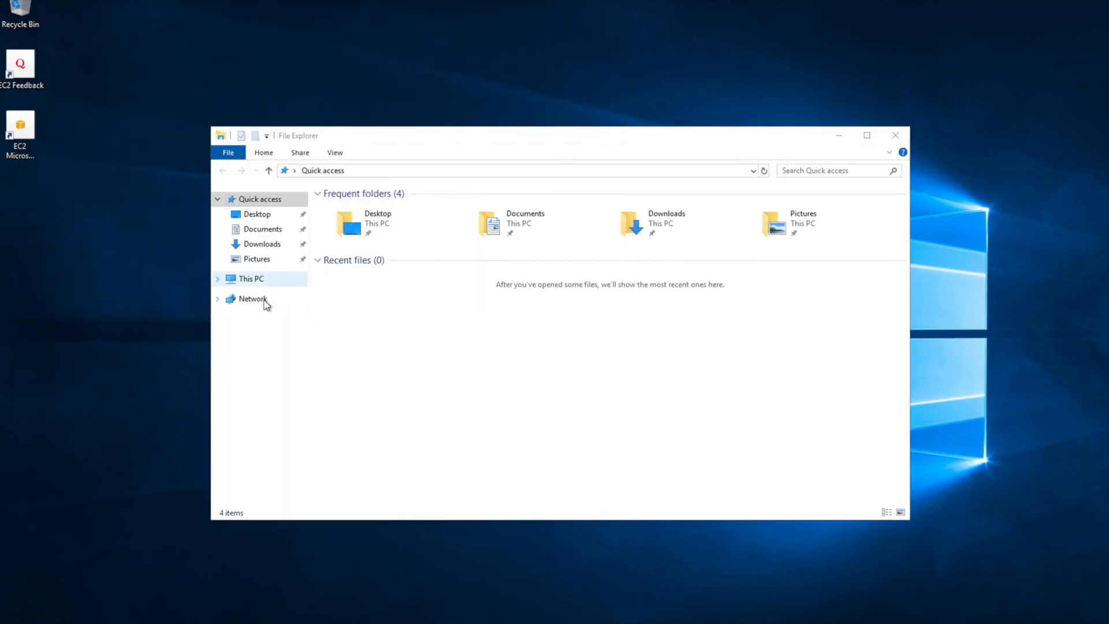
{"action": "left_click", "coordinate": [261, 282]}
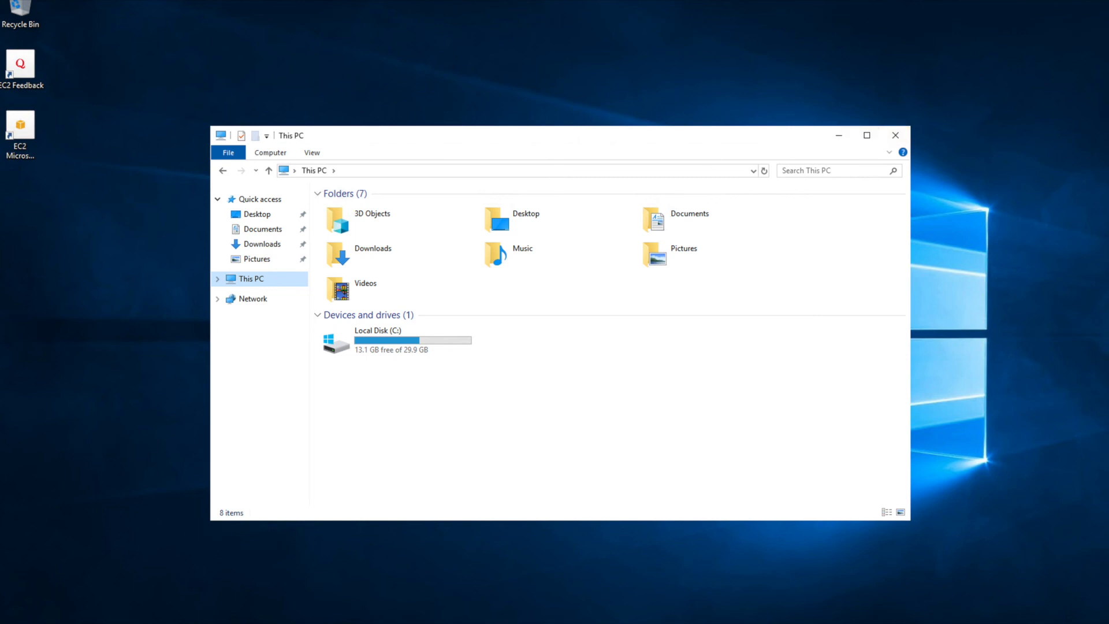
Step: Examine the system properties of This PC, and close the System and File Explorer windows
{"action": "right_click", "coordinate": [263, 288]}
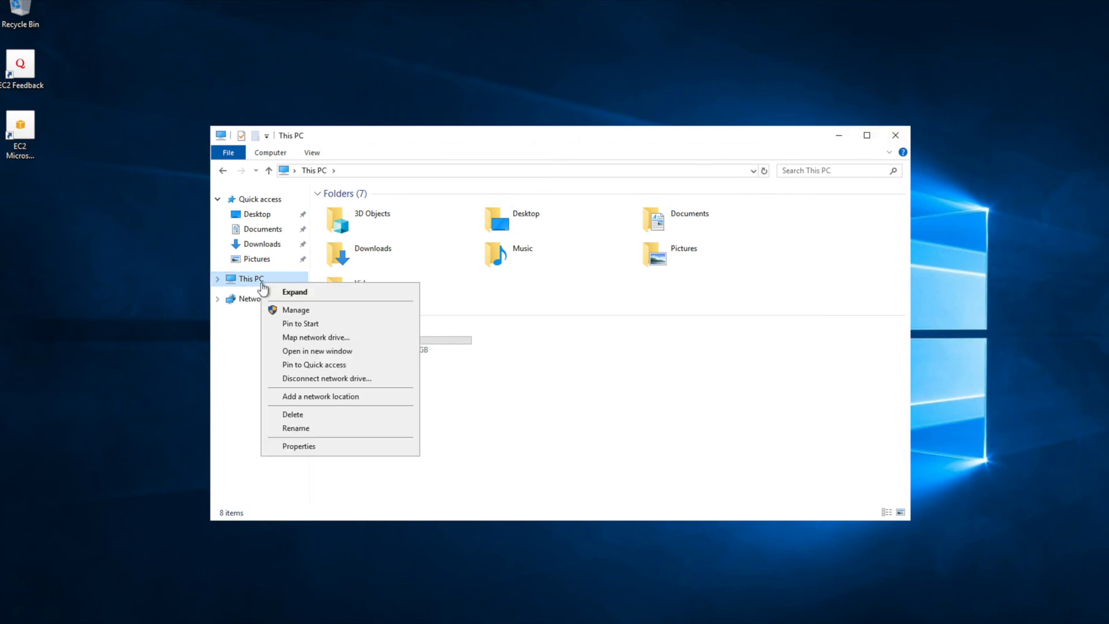
{"action": "left_click", "coordinate": [304, 447]}
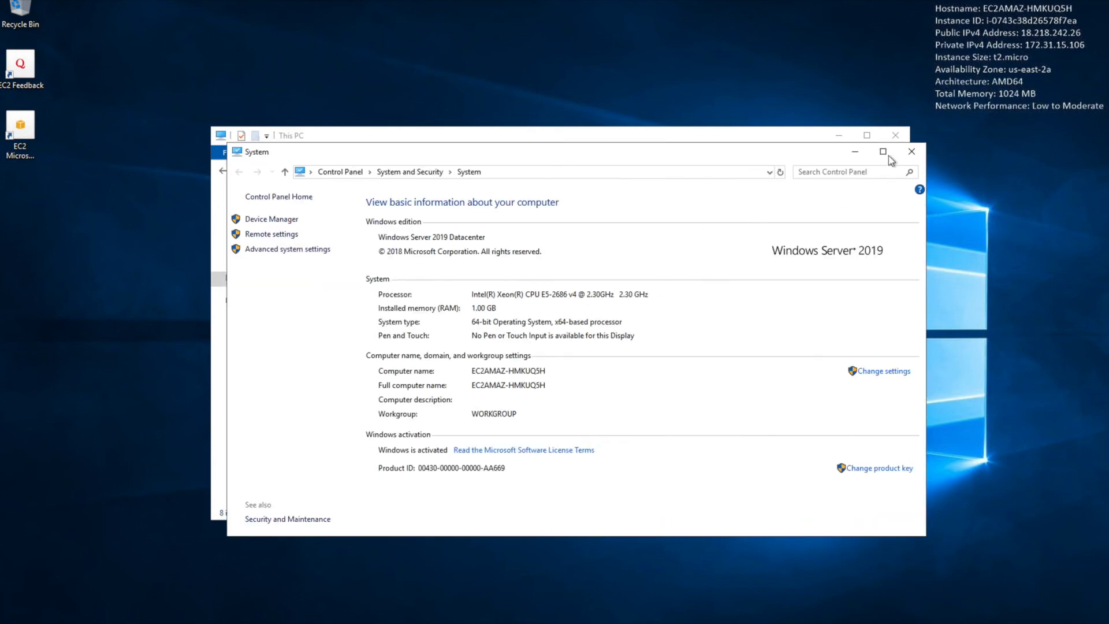
{"action": "left_click", "coordinate": [910, 151]}
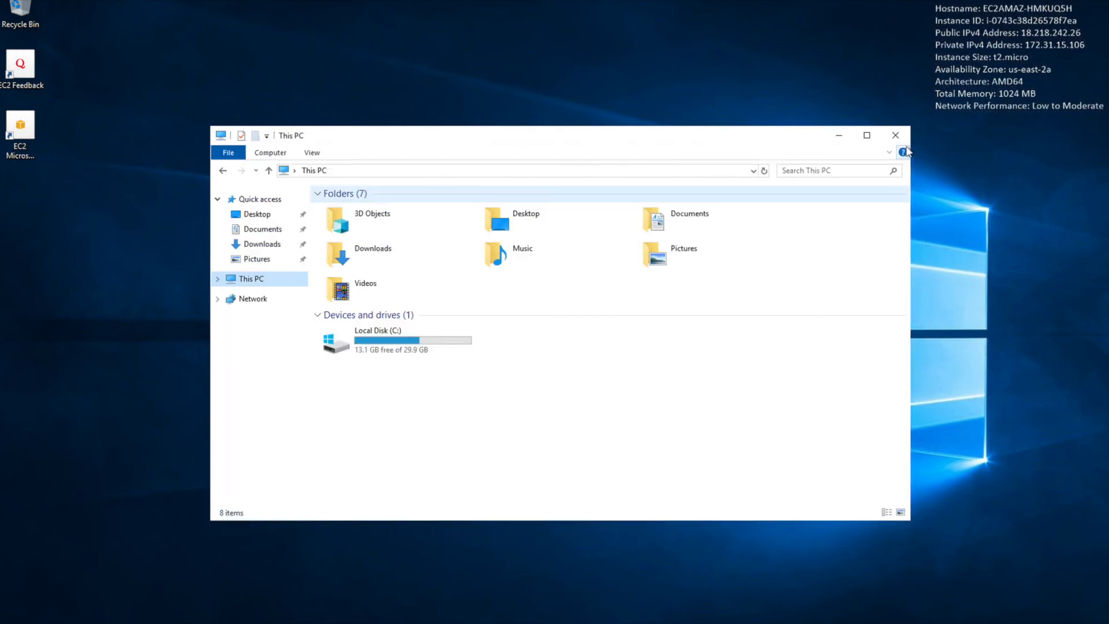
{"action": "left_click", "coordinate": [897, 136]}
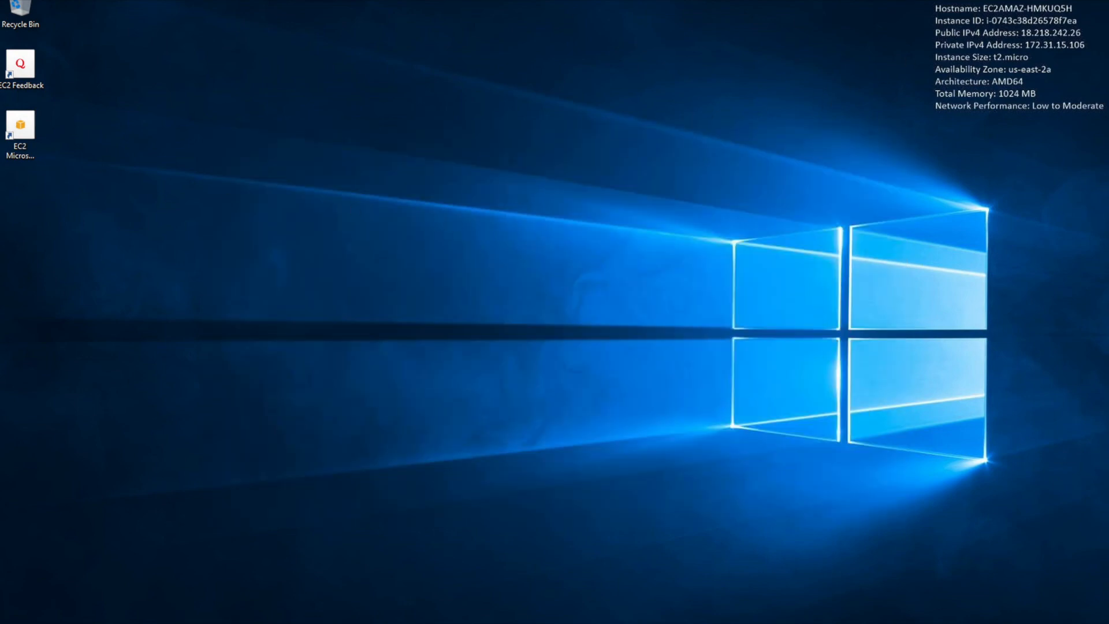
Step: Take the remote session out of full screen, and reposition and enlarge its window
{"action": "mouse_move", "coordinate": [30, 7]}
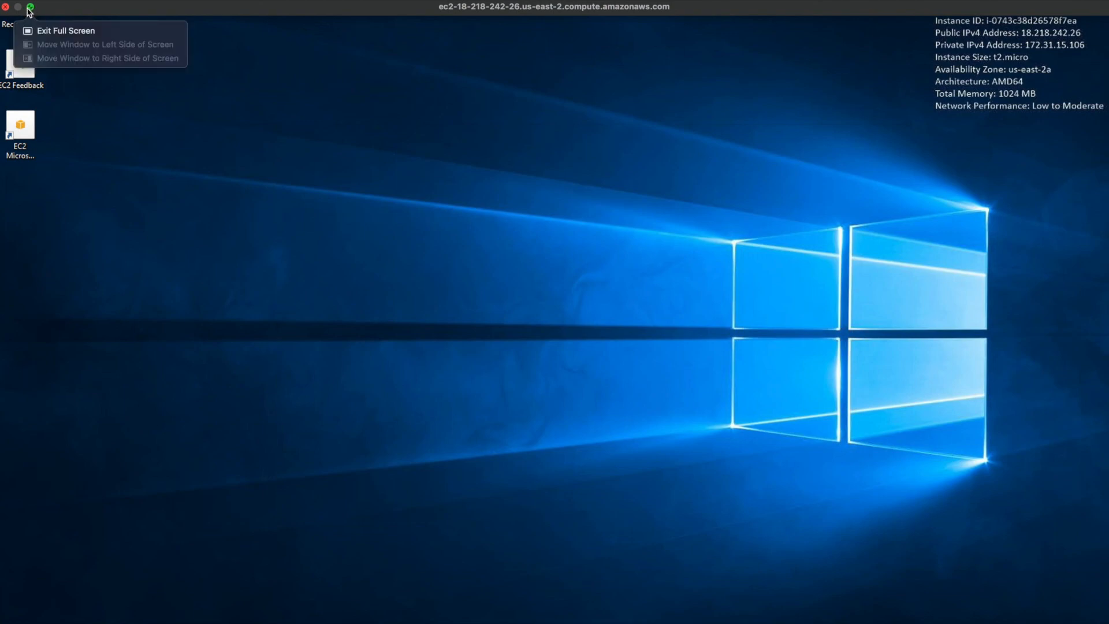
{"action": "left_click", "coordinate": [31, 7]}
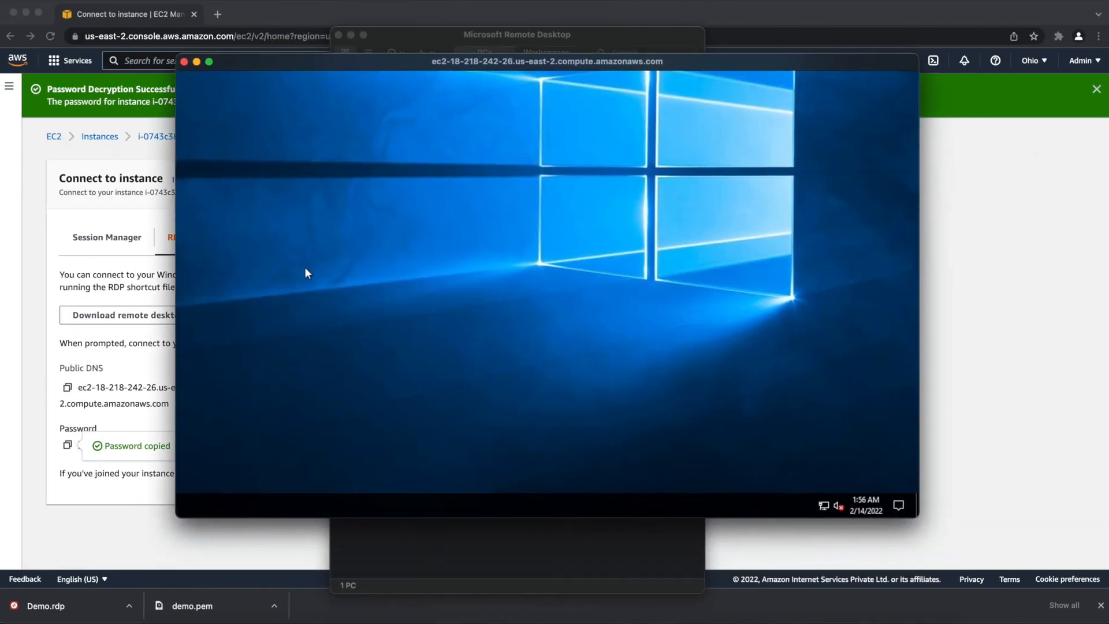
{"action": "left_click_drag", "start_coordinate": [378, 62], "coordinate": [304, 68]}
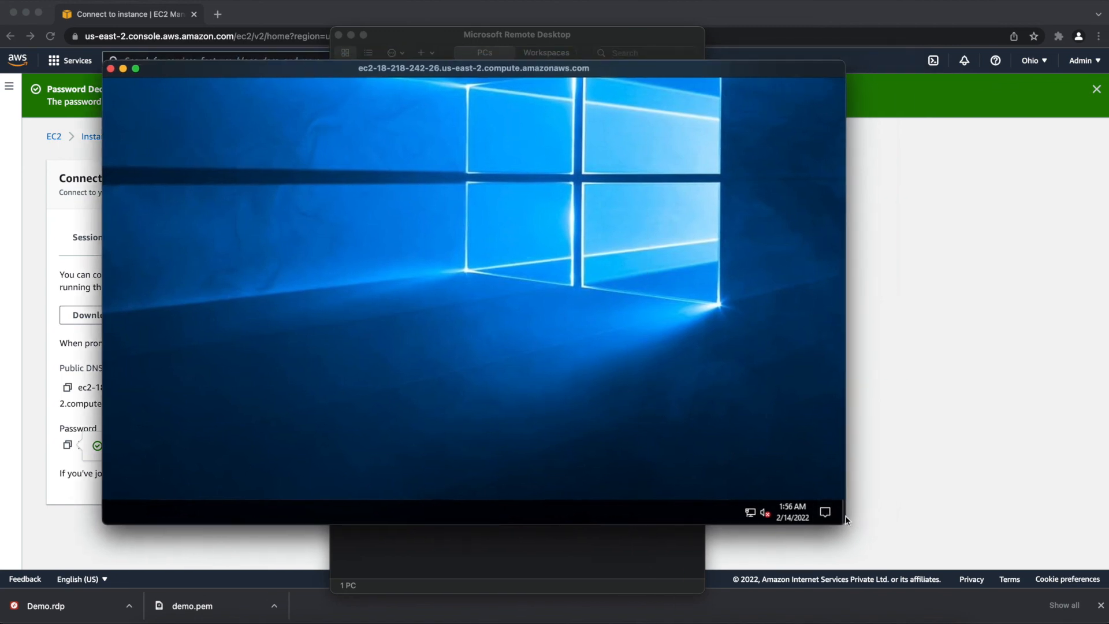
{"action": "left_click_drag", "start_coordinate": [845, 524], "coordinate": [959, 537]}
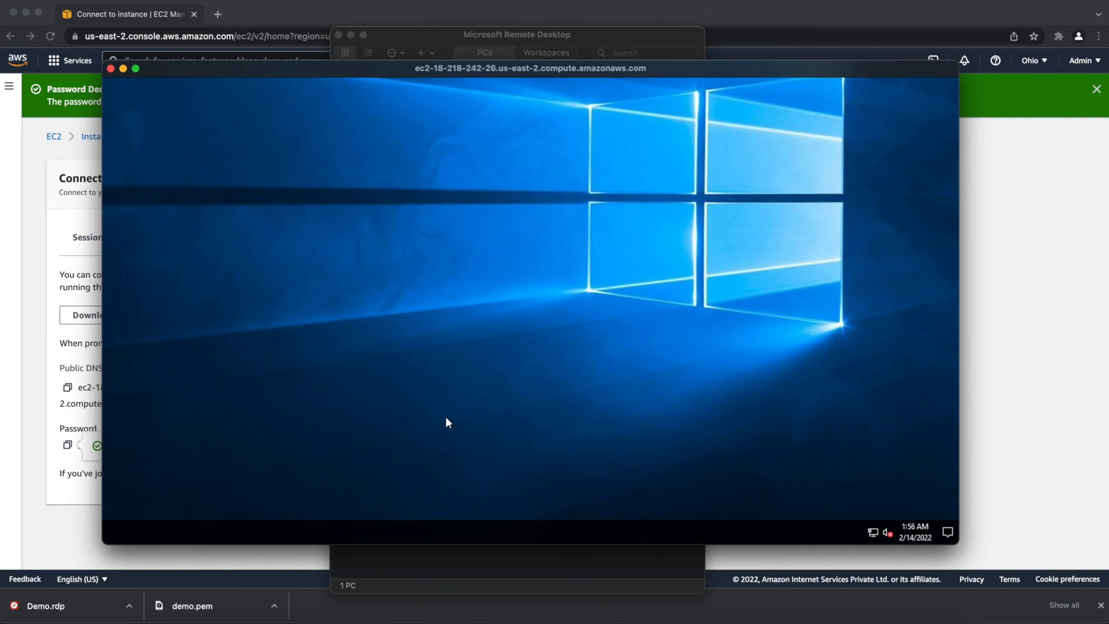
Step: Switch back to the EC2 console in Chrome and open the EC2 Dashboard
{"action": "left_click", "coordinate": [966, 235]}
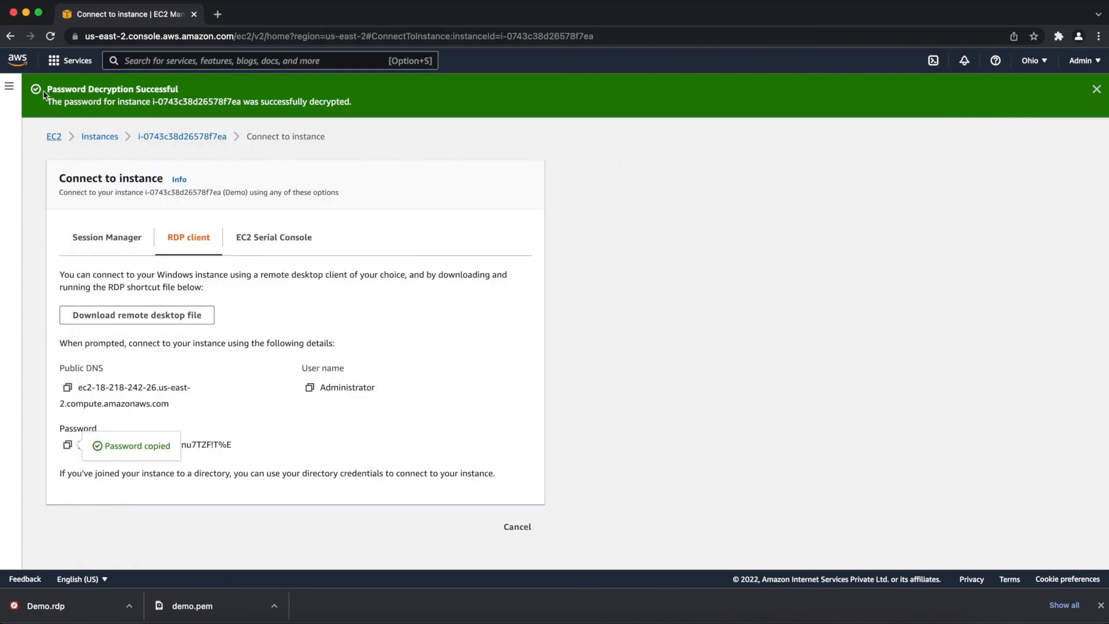
{"action": "left_click", "coordinate": [54, 61]}
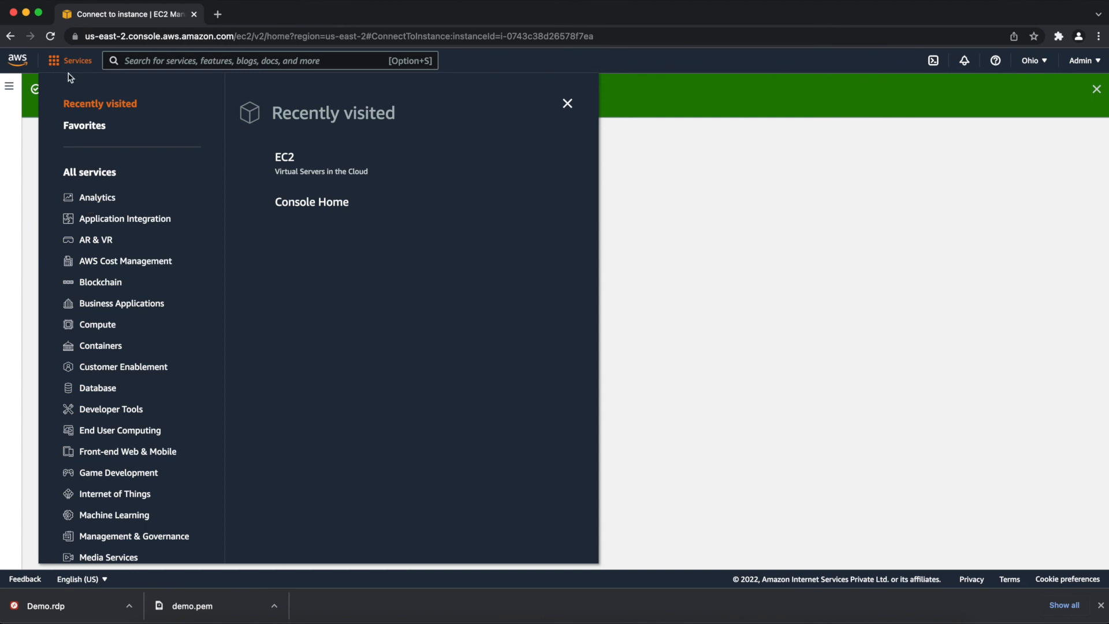
{"action": "left_click", "coordinate": [8, 87]}
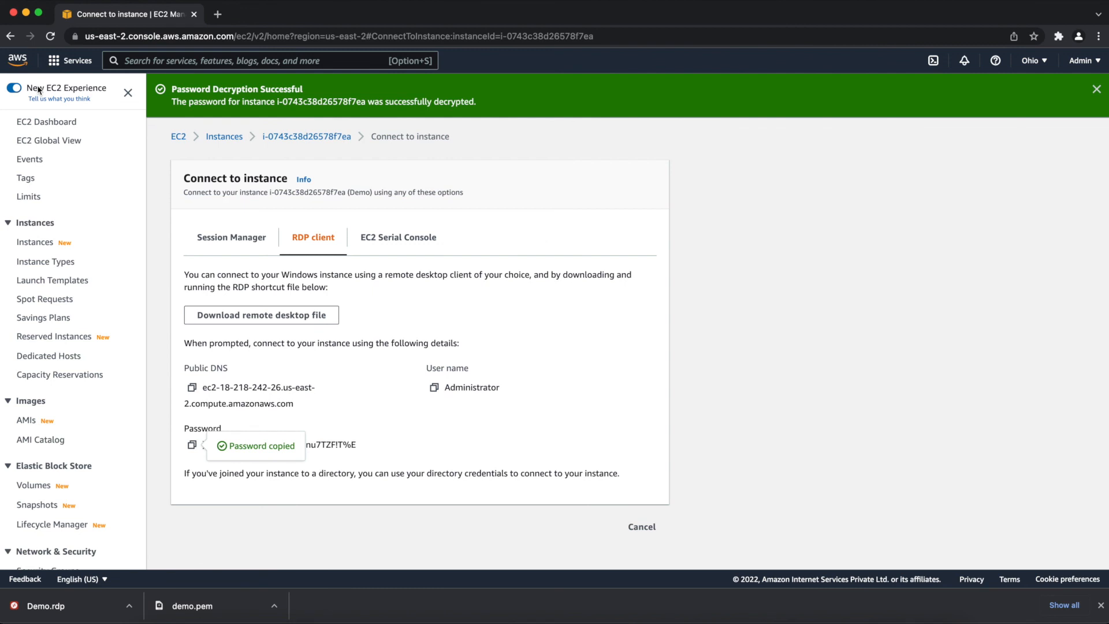
{"action": "left_click", "coordinate": [48, 121]}
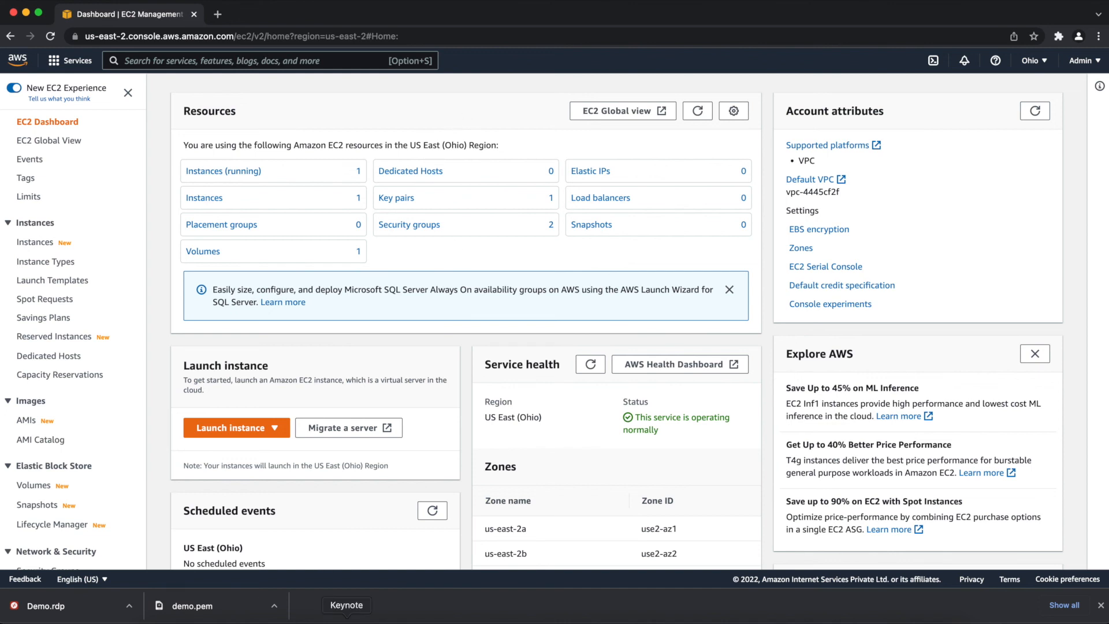
Step: Review the Creating EC2 Instance slide in Keynote, and return to the EC2 Dashboard in Chrome
{"action": "left_click", "coordinate": [346, 618]}
{"action": "left_click", "coordinate": [57, 144]}
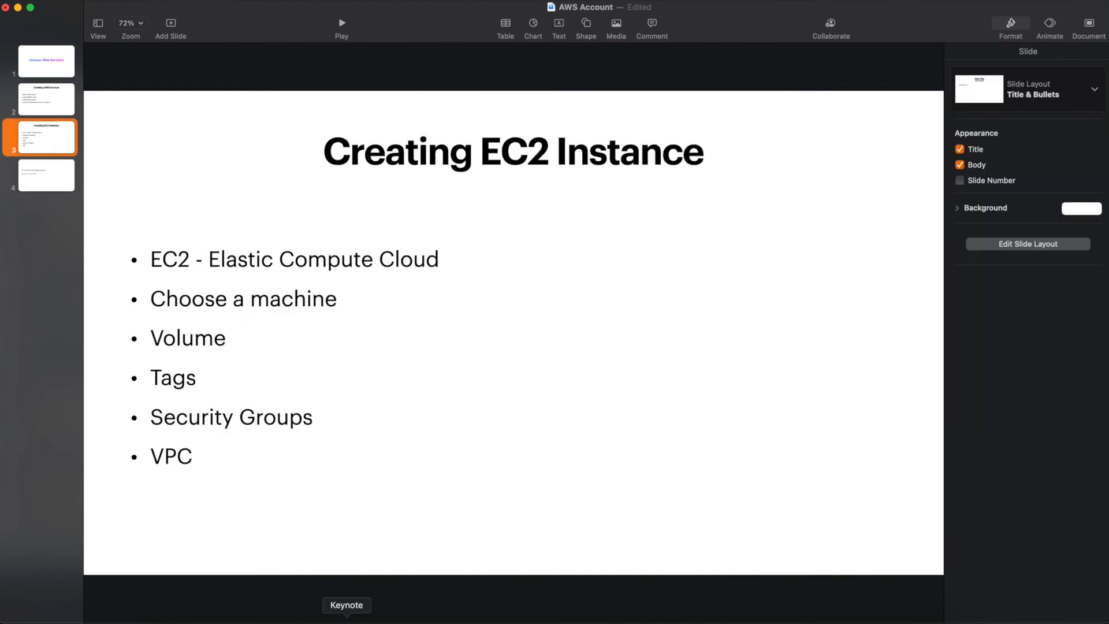
{"action": "left_click", "coordinate": [300, 619]}
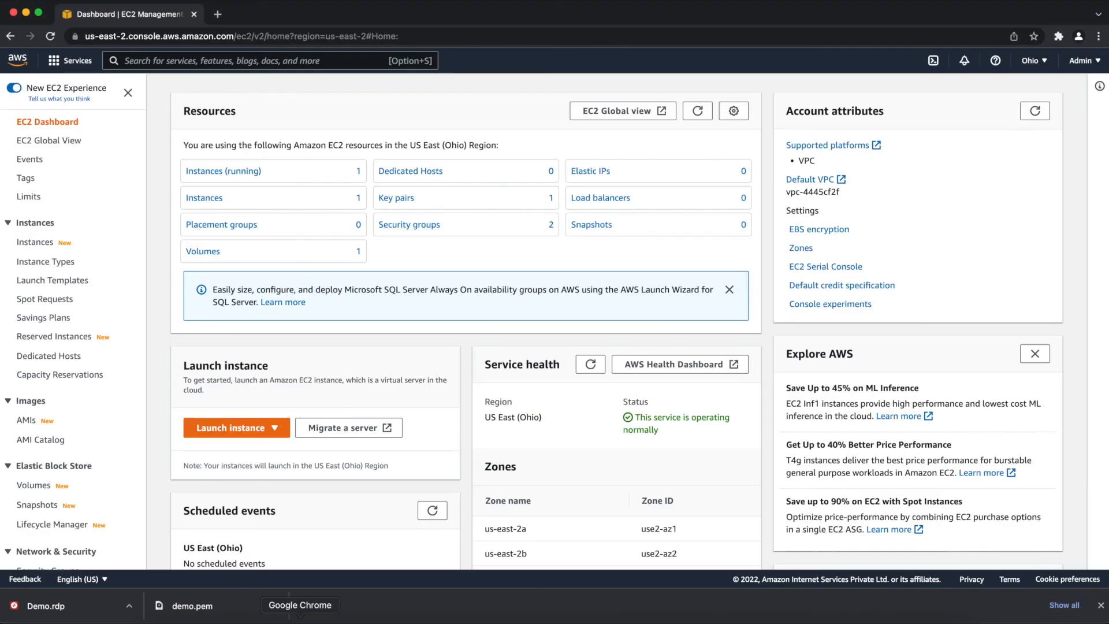
Step: List the running instances, select the Demo instance, and look over its instance state options without applying one
{"action": "left_click", "coordinate": [217, 169]}
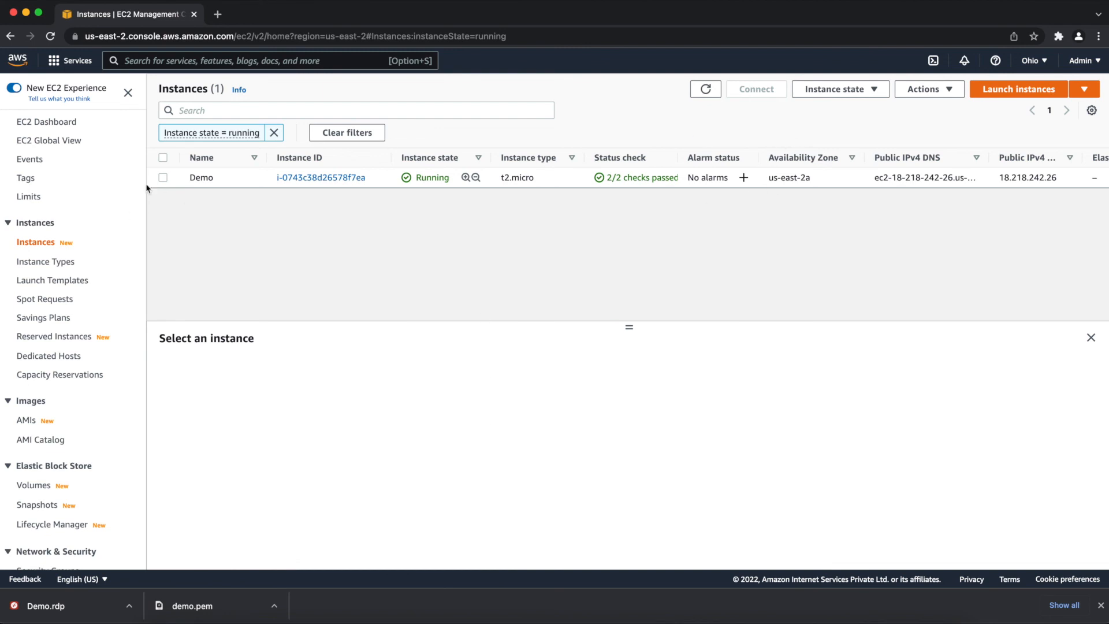
{"action": "left_click", "coordinate": [164, 177]}
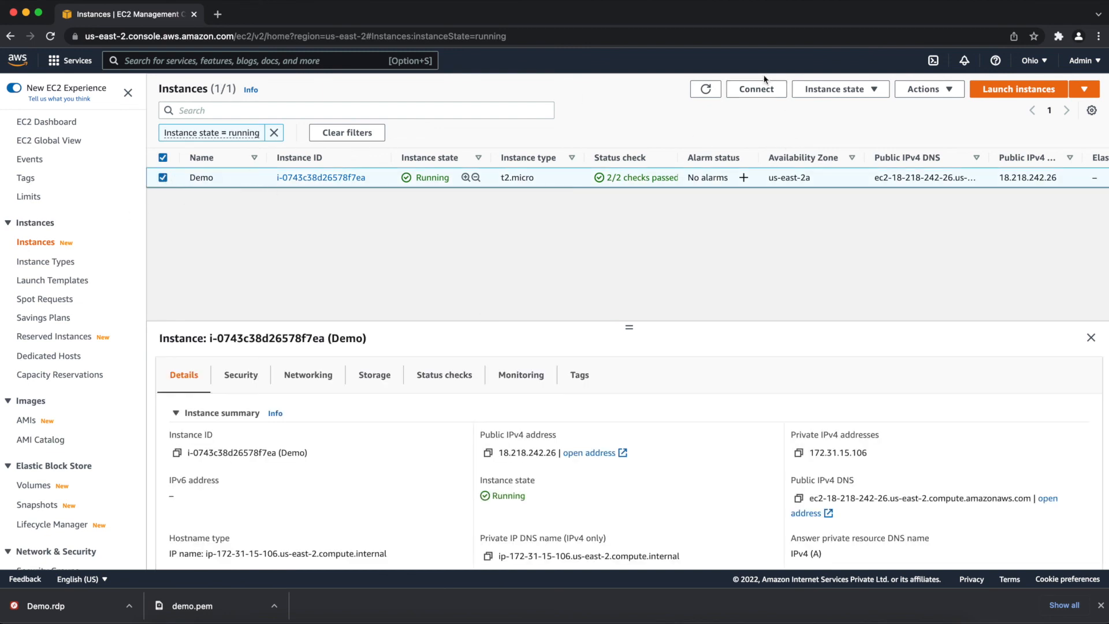
{"action": "left_click", "coordinate": [845, 90]}
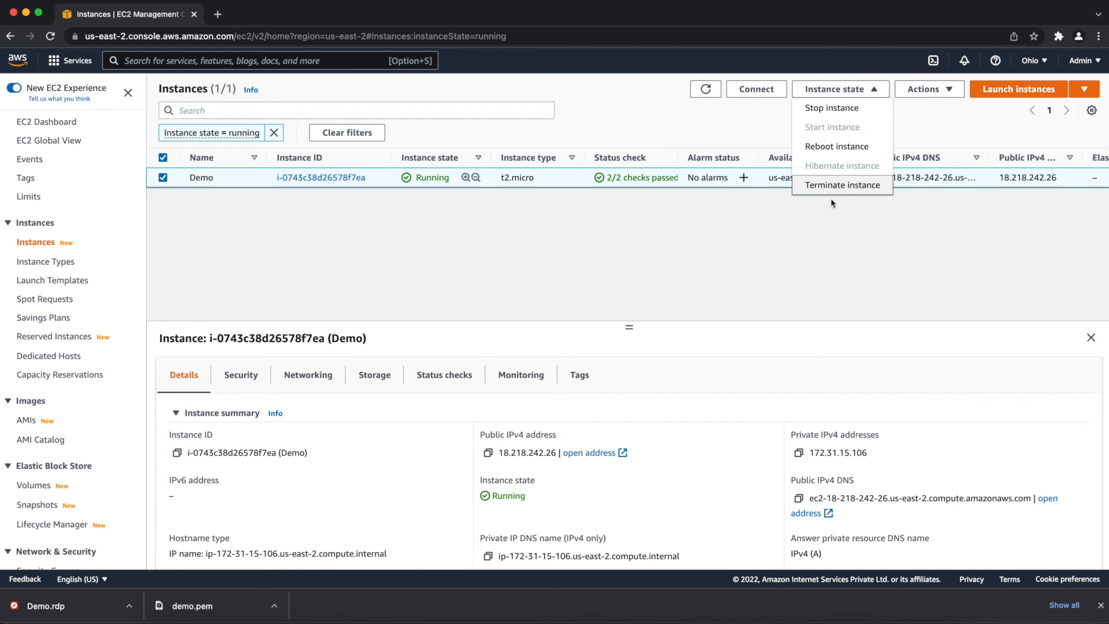
{"action": "left_click", "coordinate": [601, 280]}
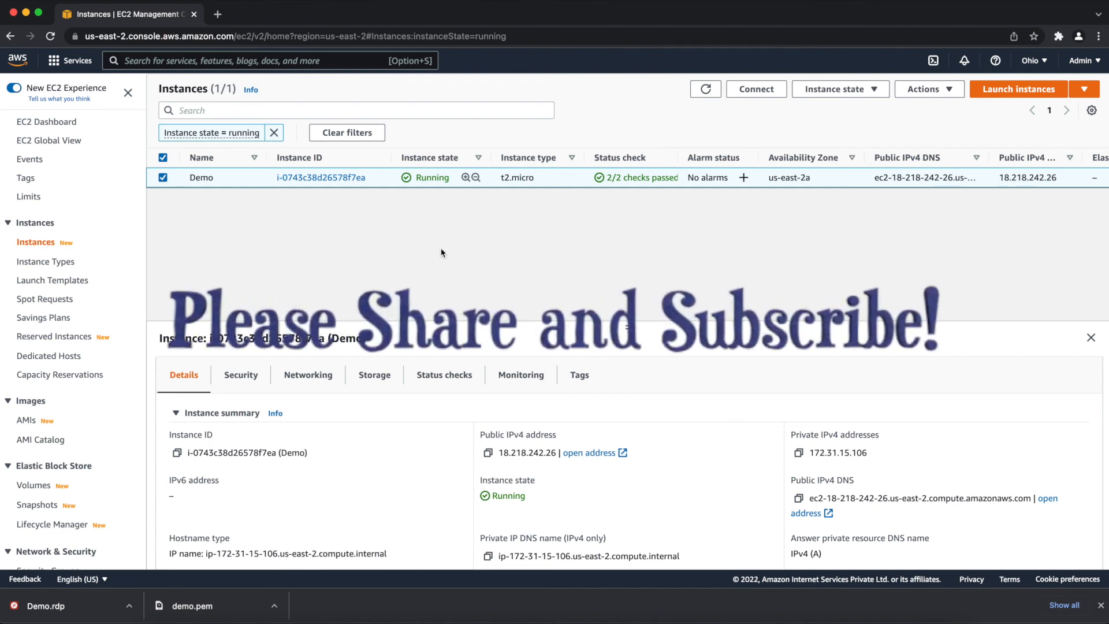